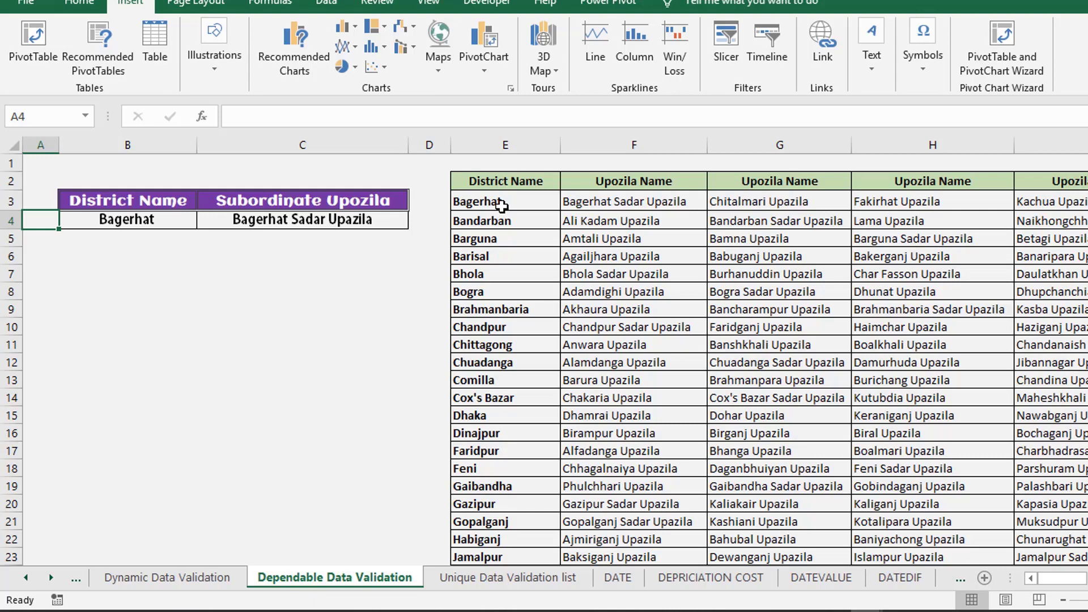
Browse the district names in column E and their upazila rows from column F onward.
drag(512, 200, 499, 486)
click(515, 278)
click(505, 145)
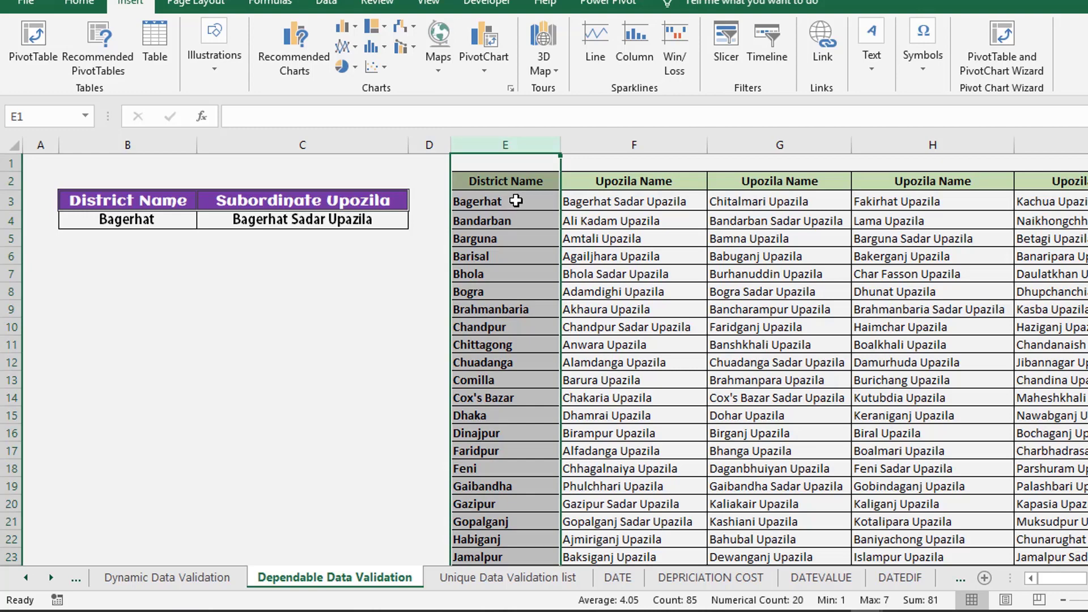
click(516, 201)
click(601, 200)
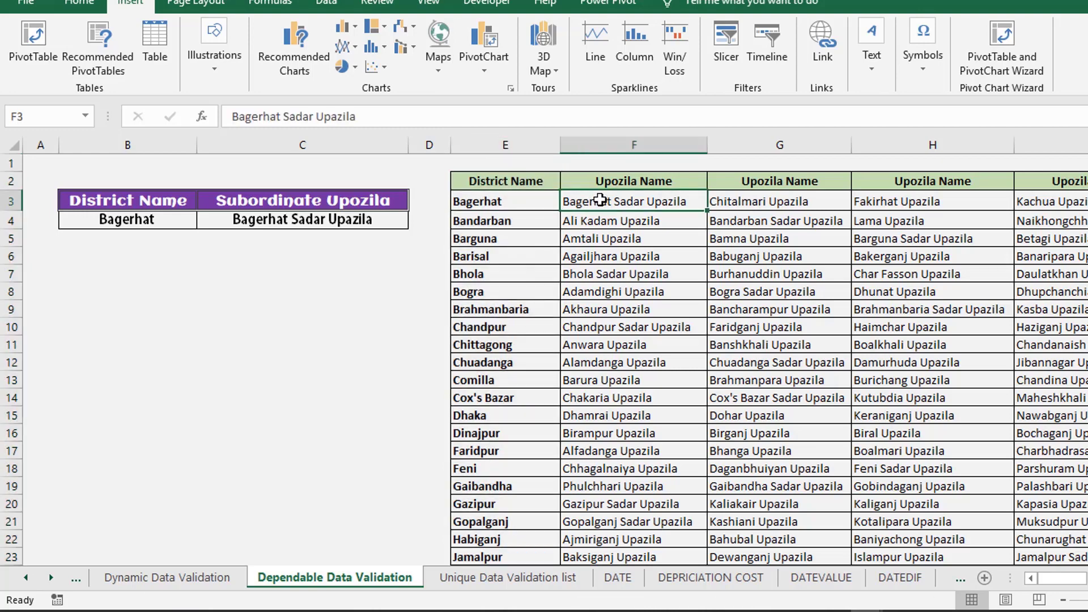
key(ctrl+shift+Right)
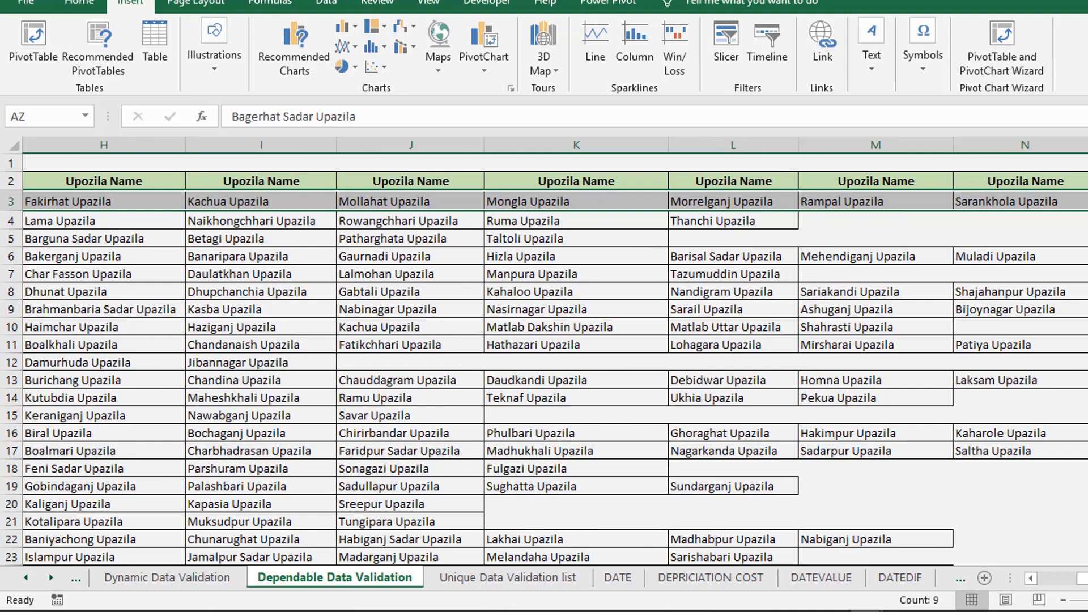
scroll(638, 201, left, 5)
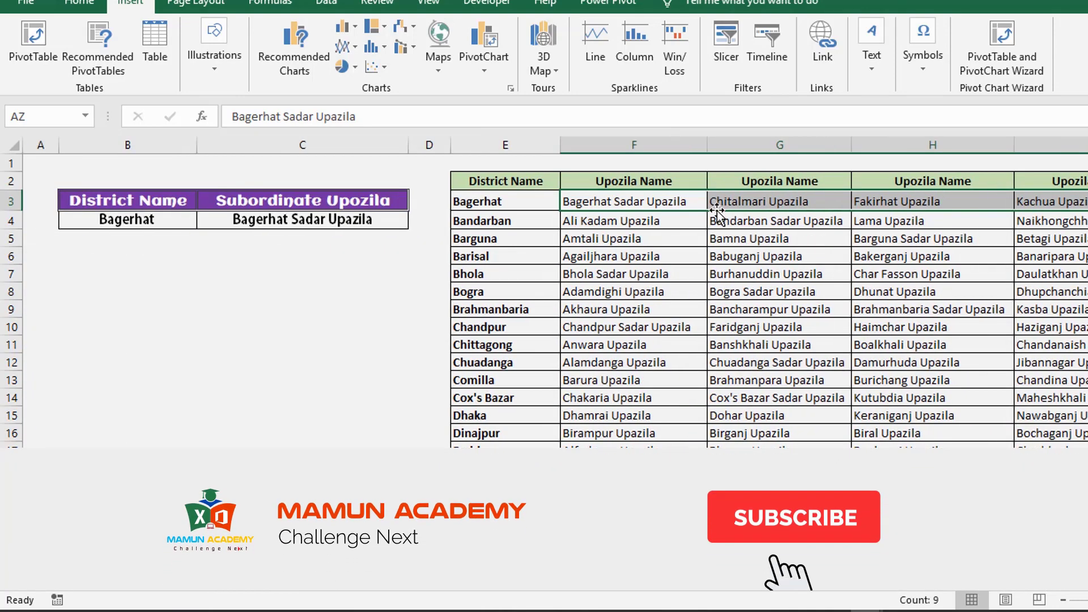
click(639, 220)
key(Down)
key(Down)
key(Down)
key(Down)
key(Down)
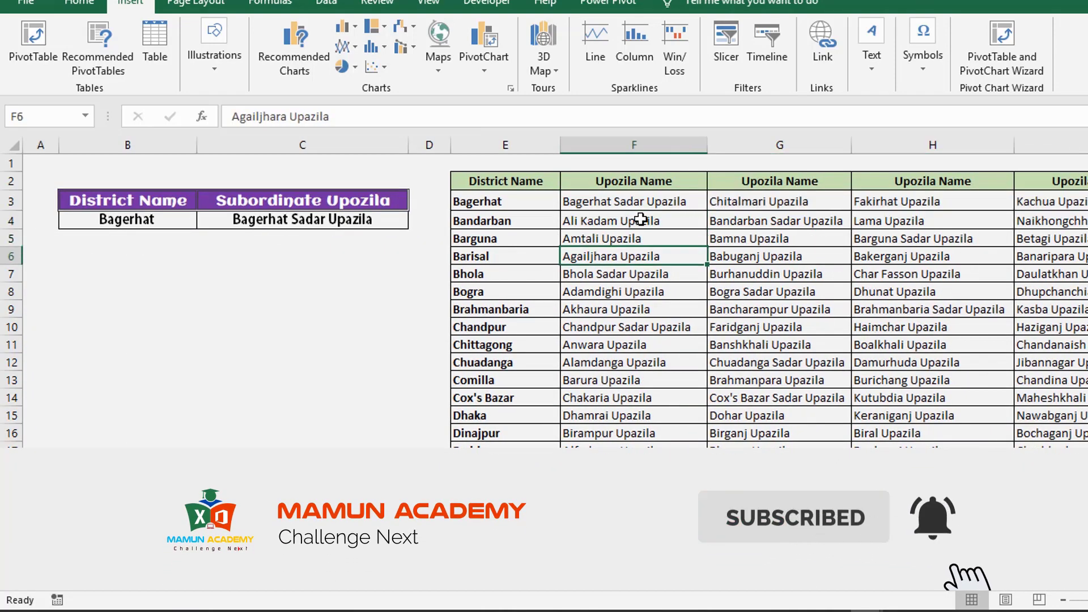
key(Down)
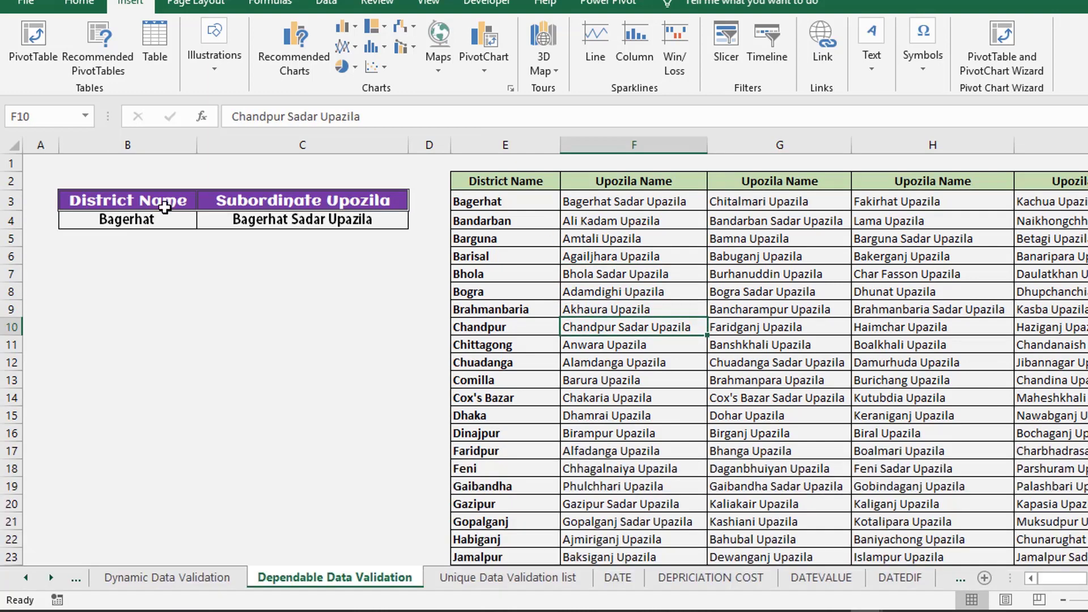
Test the drop-downs with Bagerhat in B4 and Mongla Upazila in C4.
click(147, 219)
click(206, 222)
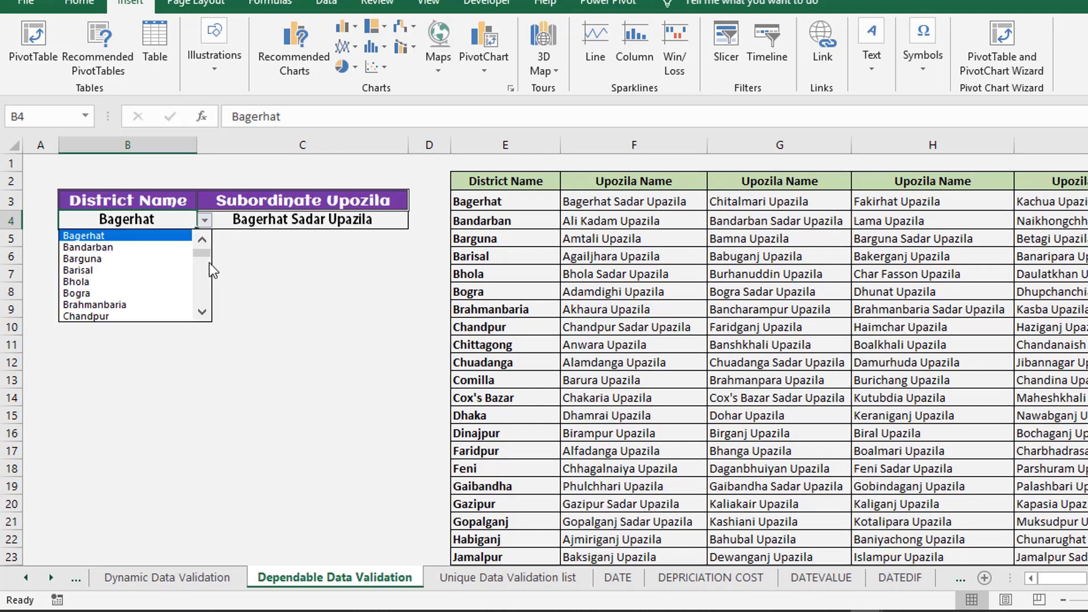
click(156, 237)
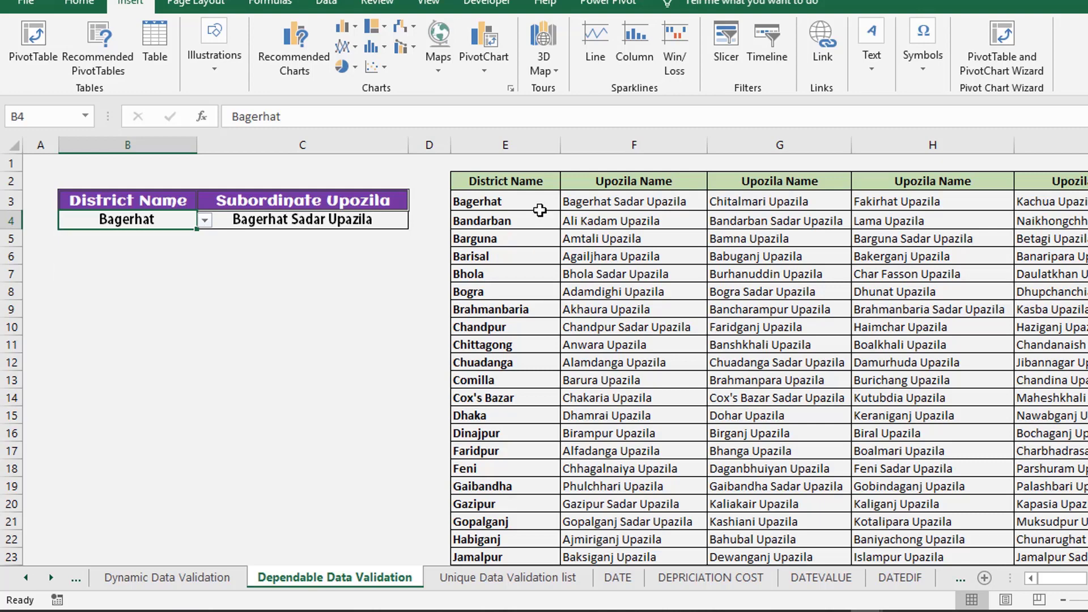
click(382, 219)
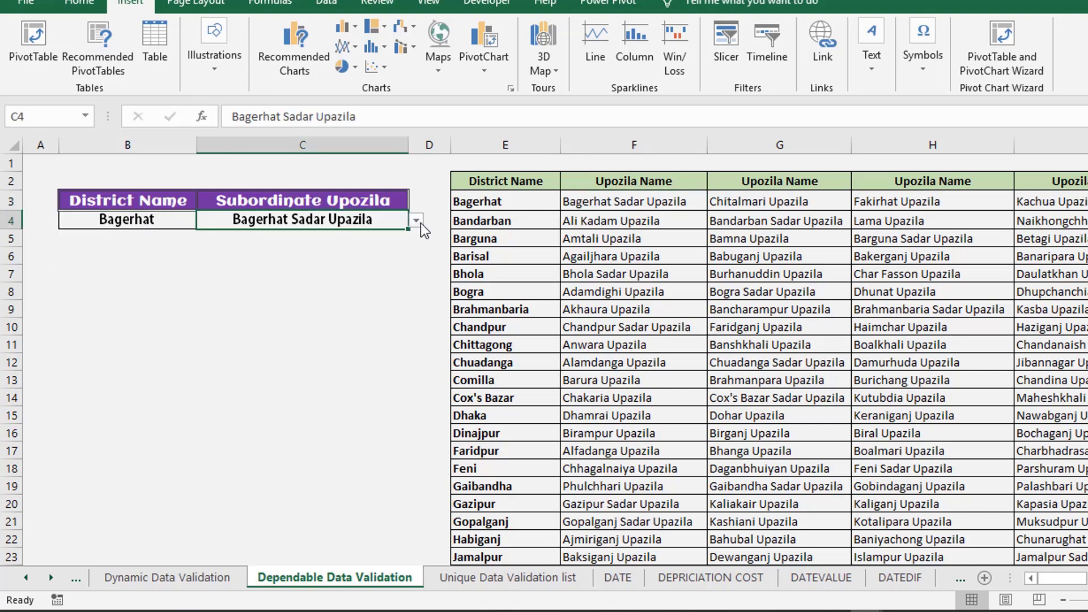
click(417, 220)
click(252, 293)
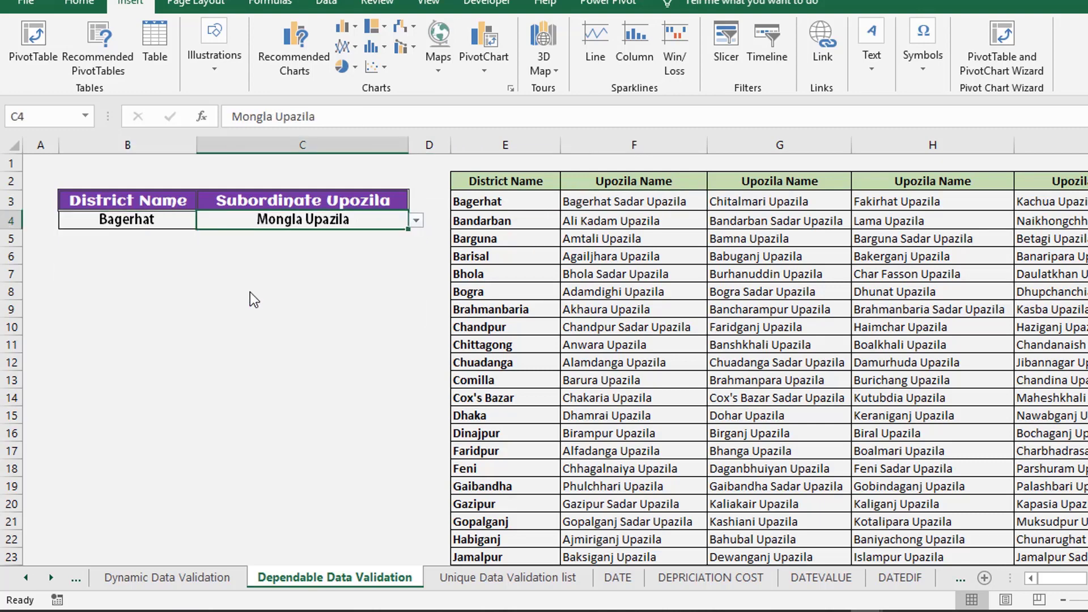
Switch B4 to Barisal and select Barisal's upazilas in F6:H6.
click(177, 215)
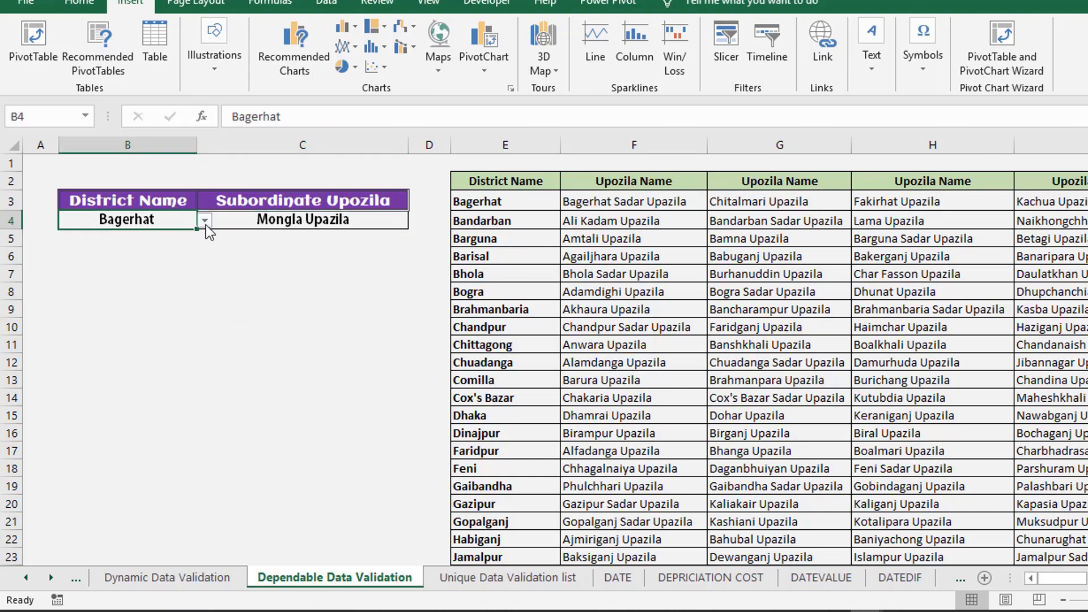
click(205, 221)
click(134, 272)
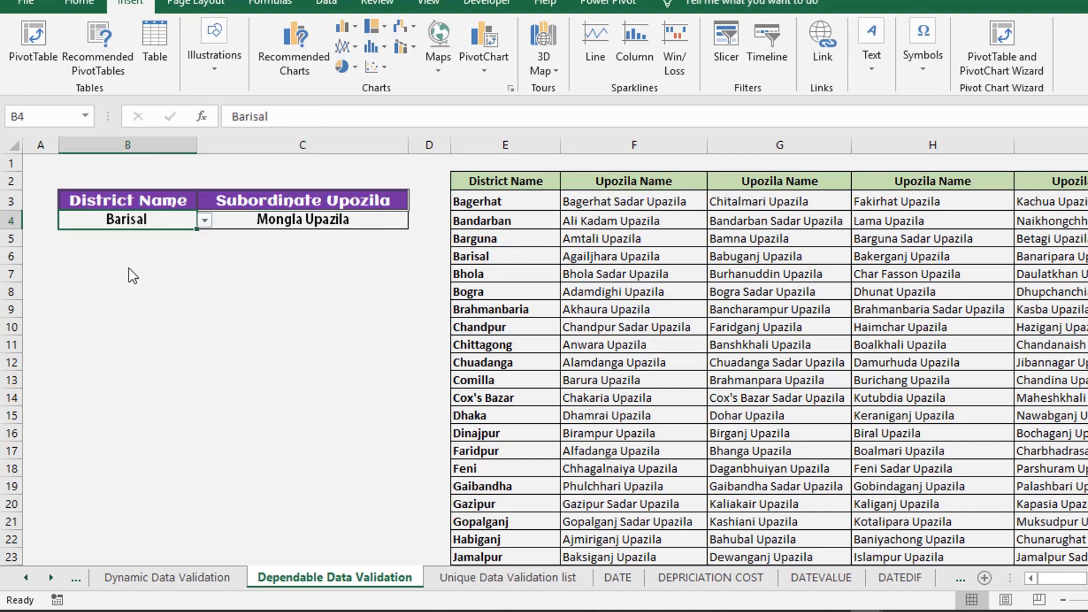
click(513, 258)
drag(576, 257, 972, 256)
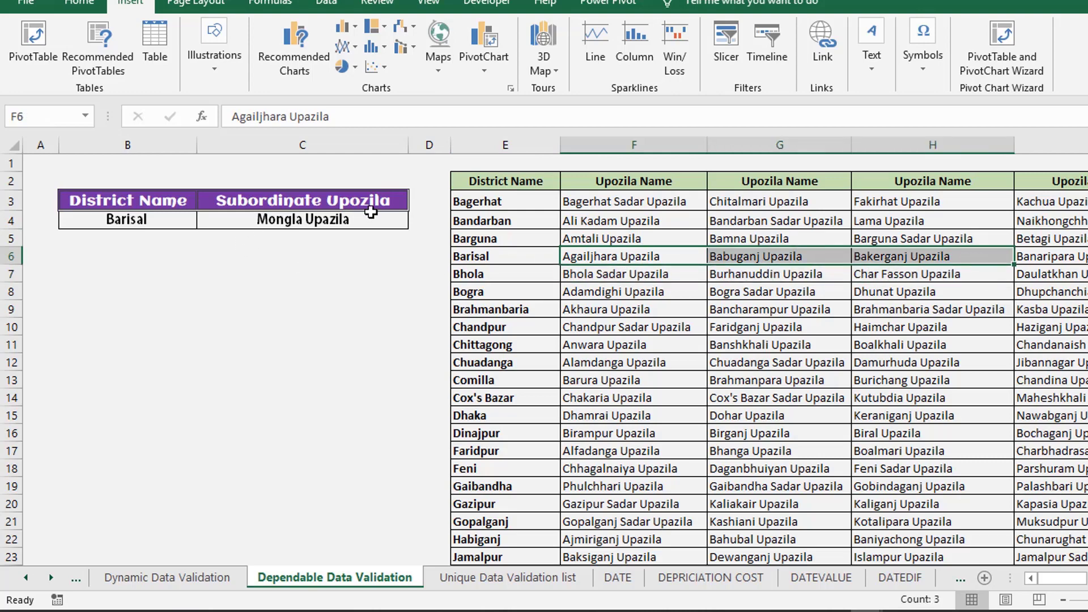
Set C4 to Banaripara Upazila, then change it to Hizla Upazila.
click(368, 219)
click(416, 220)
click(381, 272)
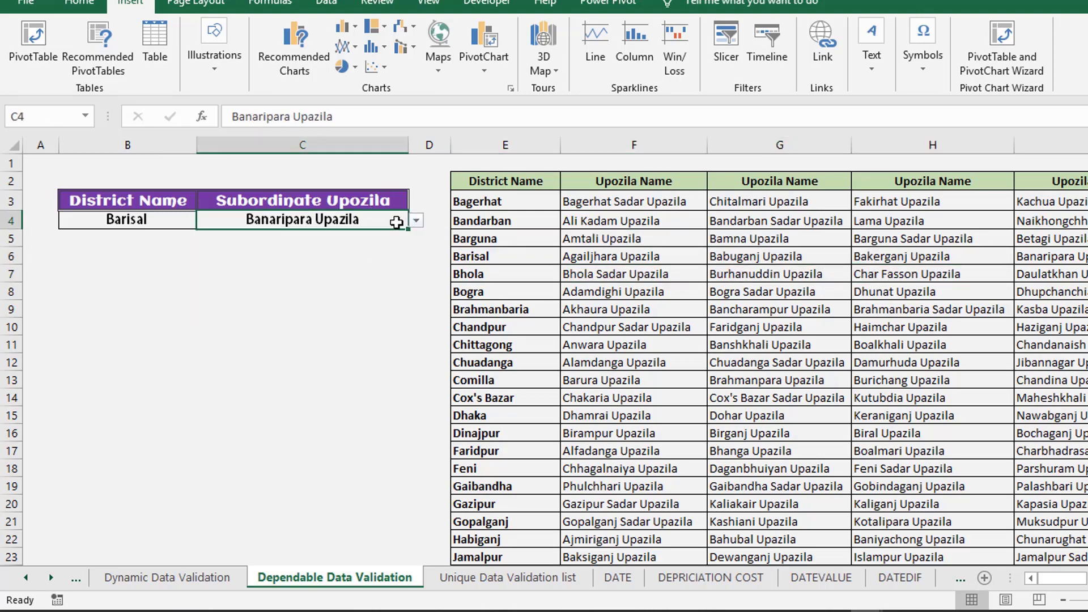
click(416, 220)
click(385, 282)
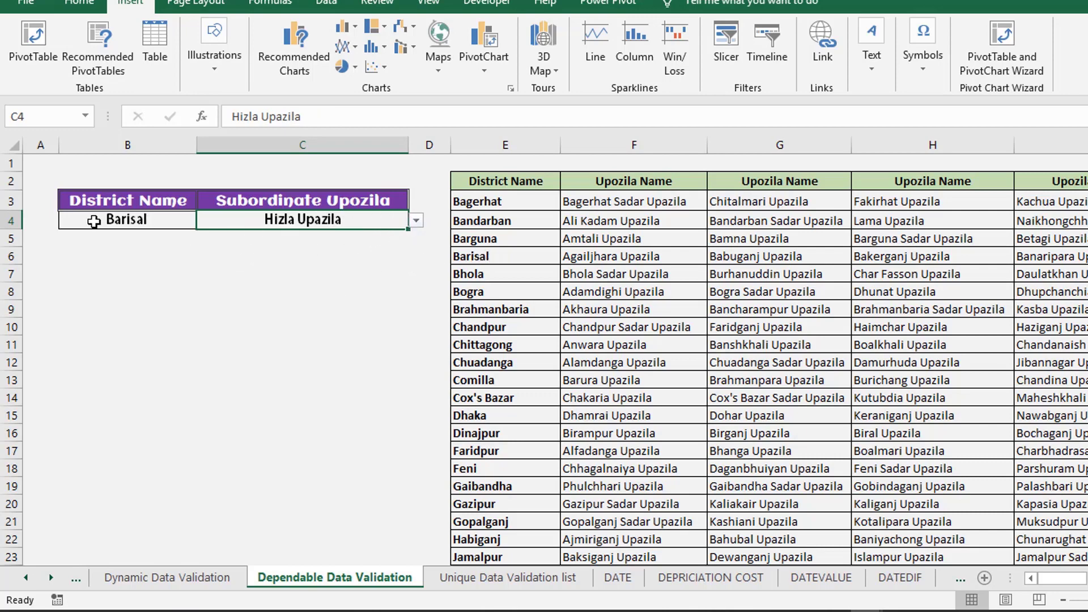
Recheck C4's list without changing it and move to the Dynamic Data Validation sheet.
click(131, 222)
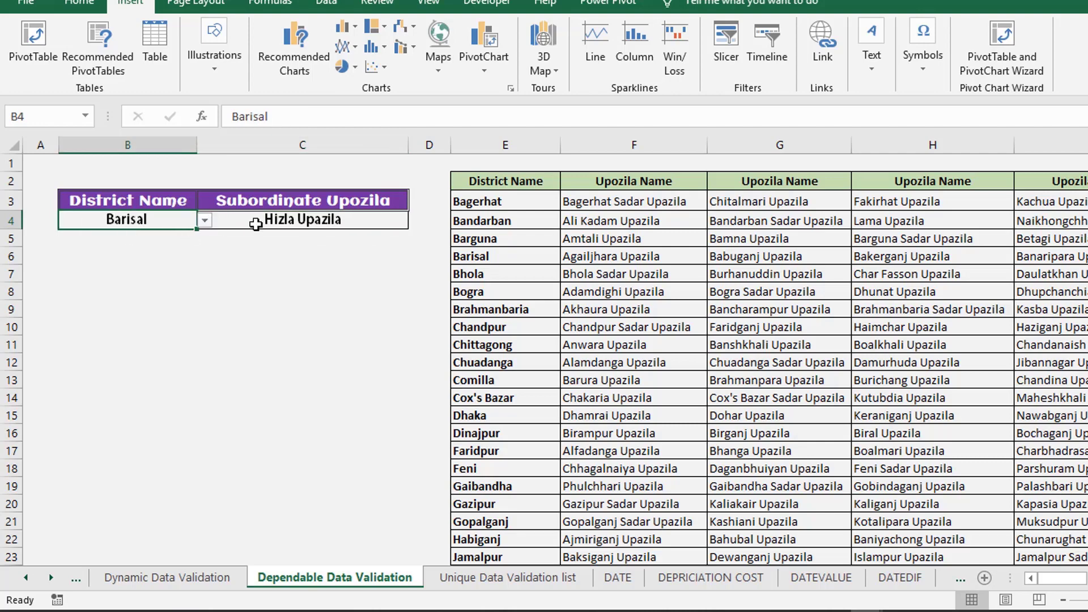
click(291, 222)
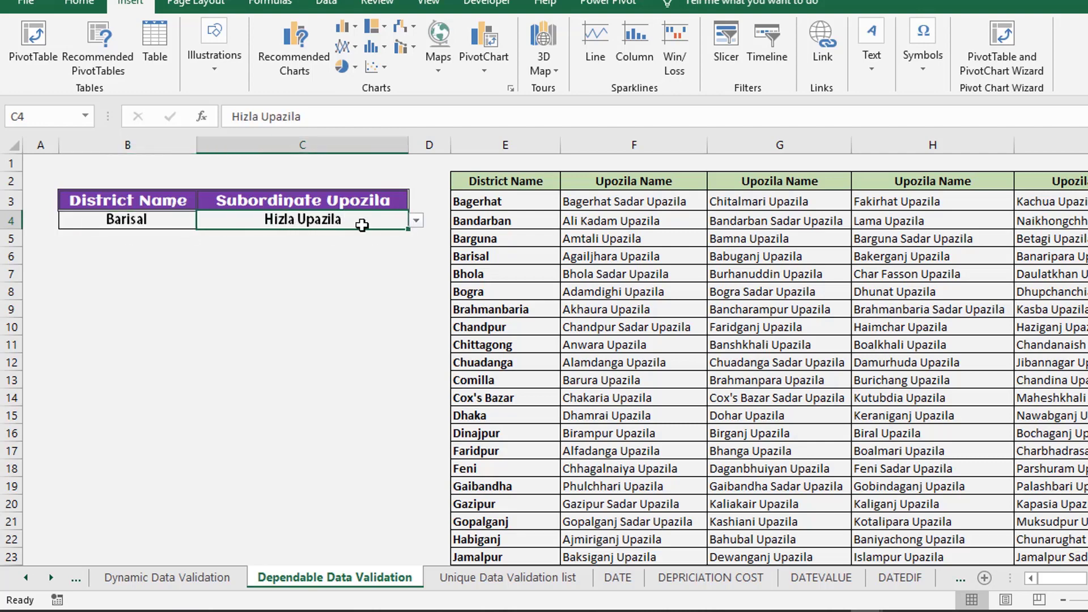
click(416, 221)
key(Escape)
click(205, 579)
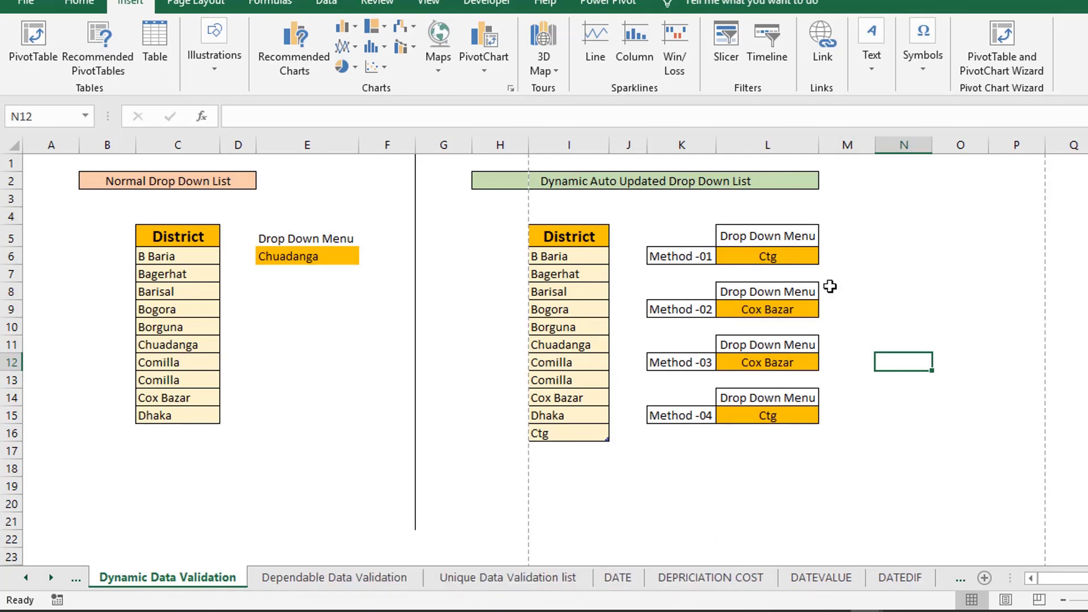
Go to the Unique Data Validation list sheet and inspect the districts in column A.
click(524, 578)
click(402, 579)
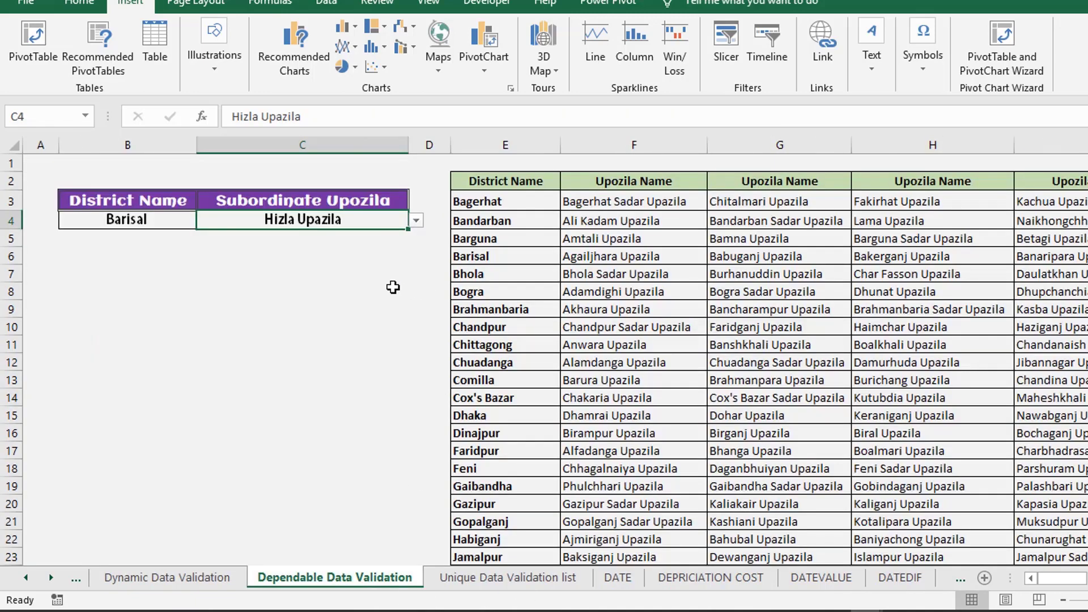
click(513, 578)
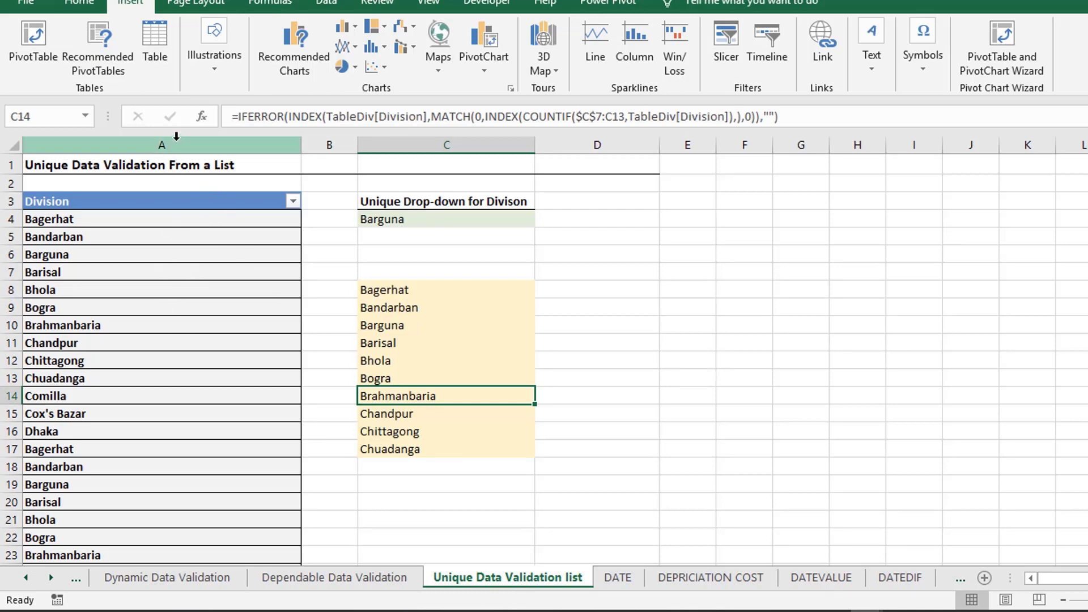
click(176, 136)
click(165, 254)
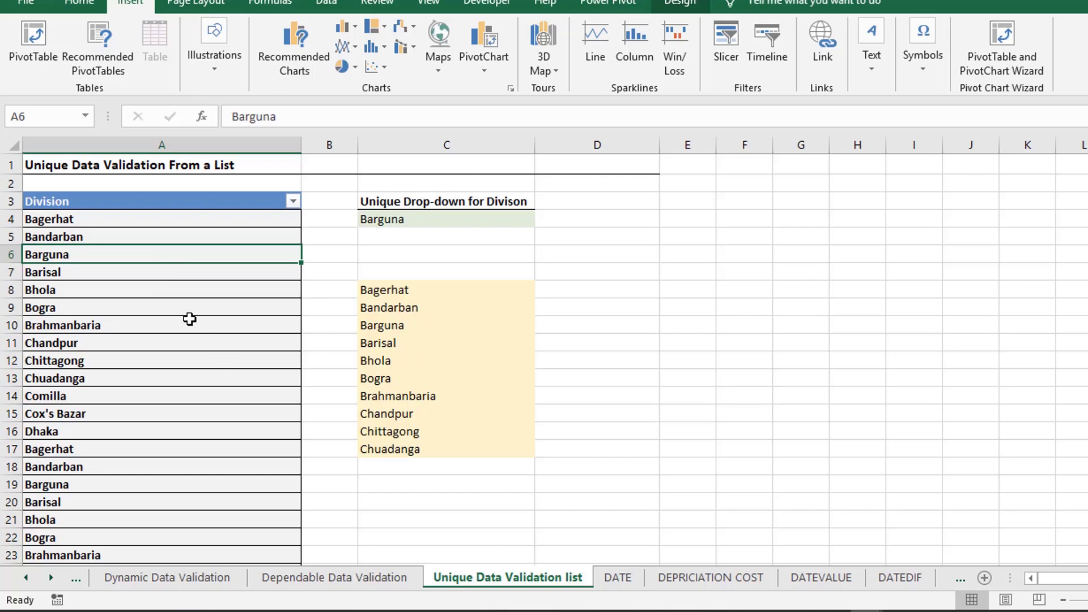
Overwrite A10 and A6 with New, then return to the Dependable Data Validation sheet.
click(189, 319)
text(New)
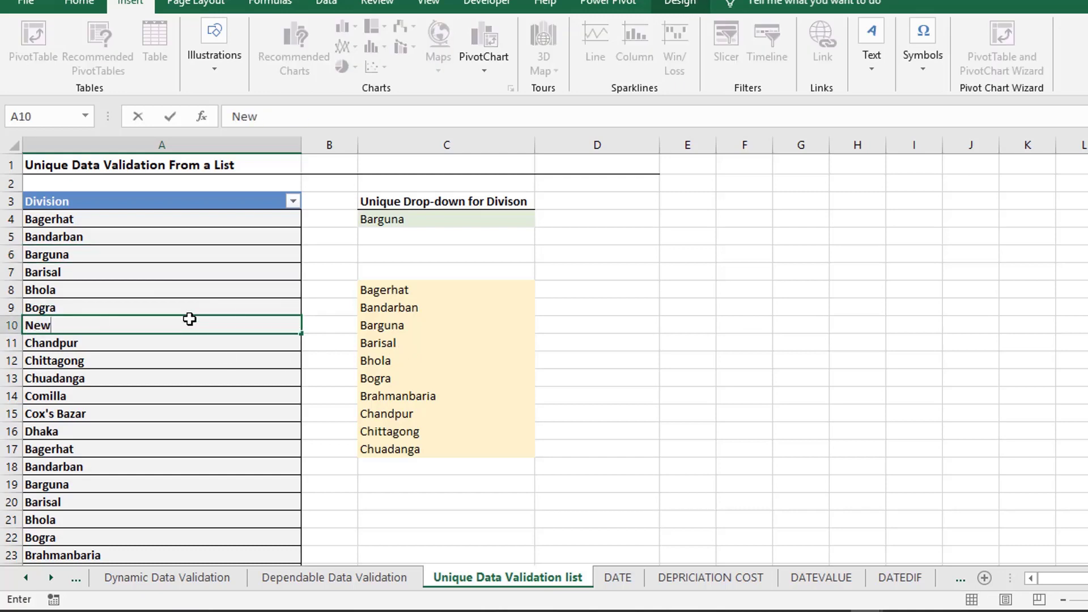
key(Return)
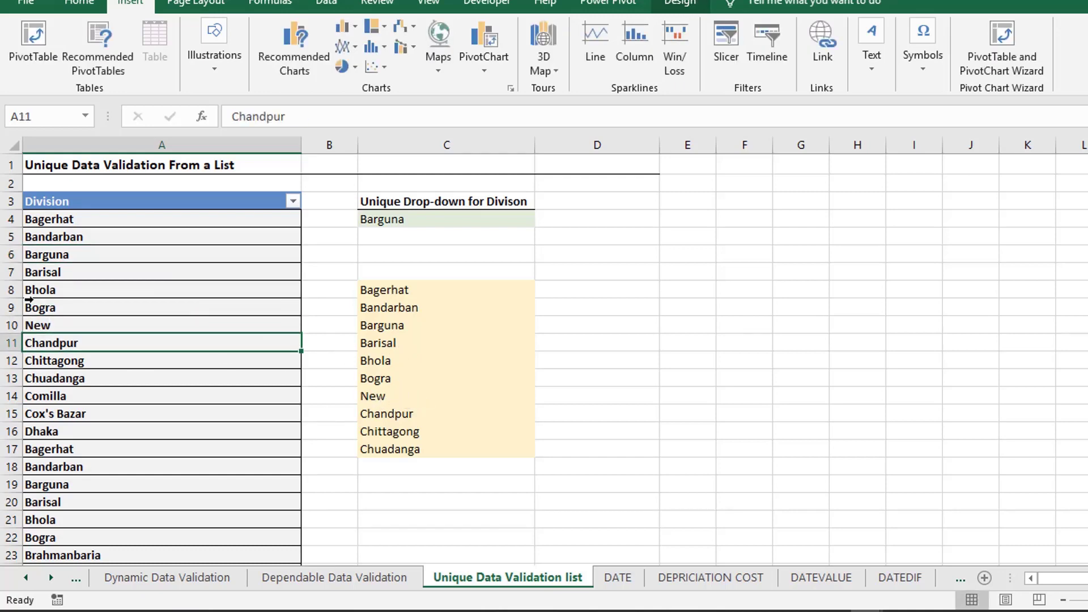
click(67, 249)
text(New)
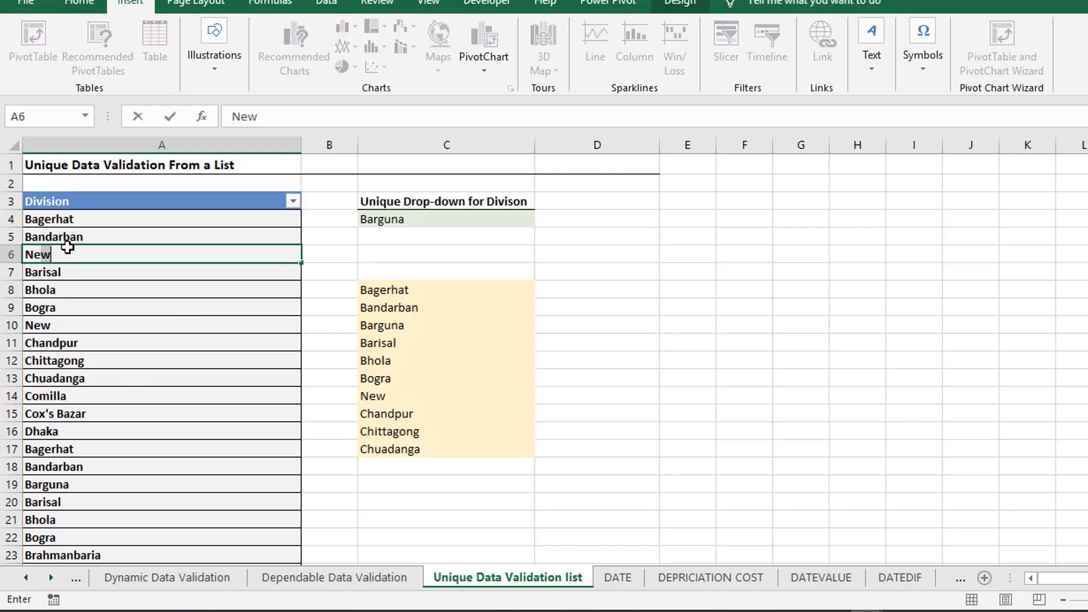
key(Return)
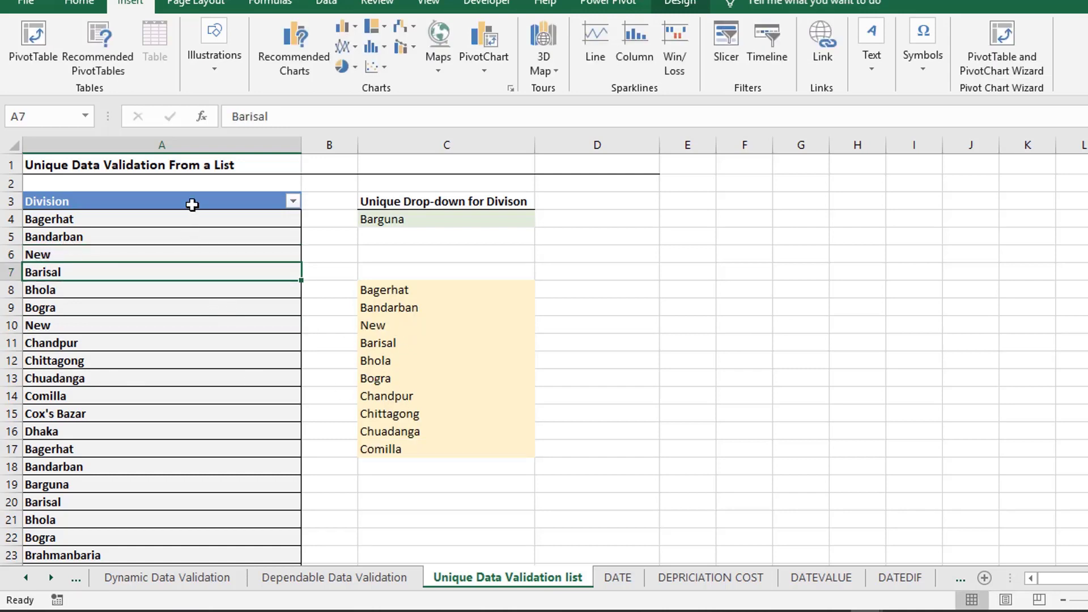
drag(192, 205, 189, 470)
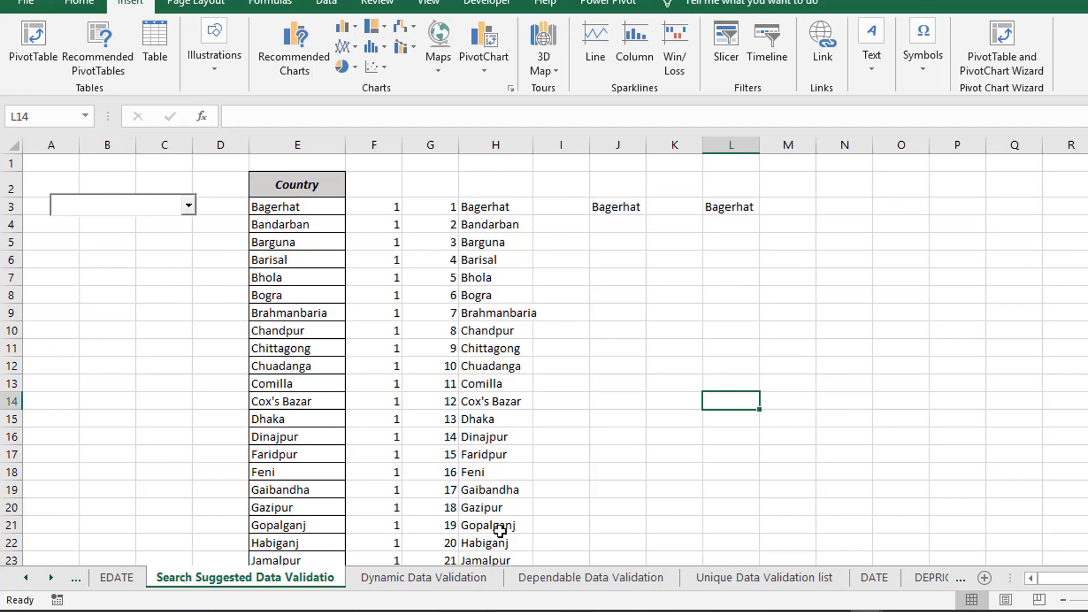
click(604, 577)
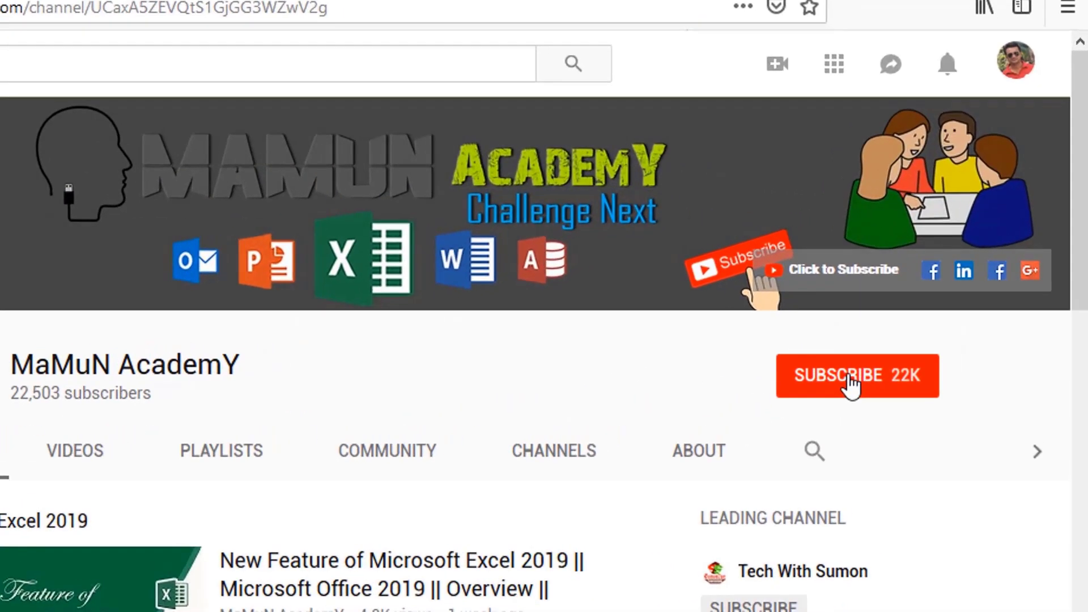
Subscribe to the channel with all notifications on, then view recent notifications.
click(924, 314)
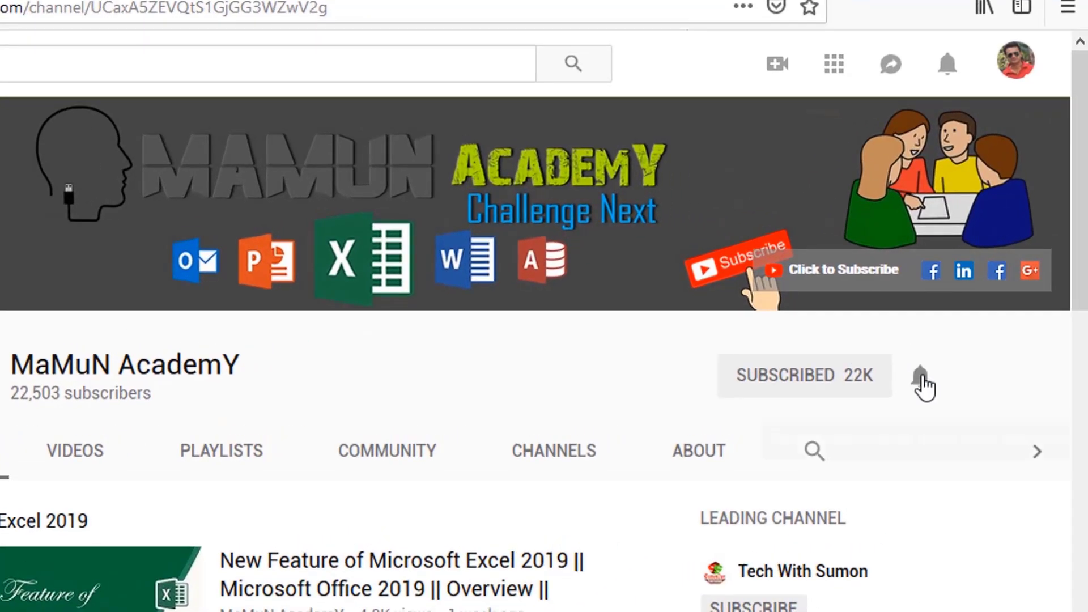
click(924, 385)
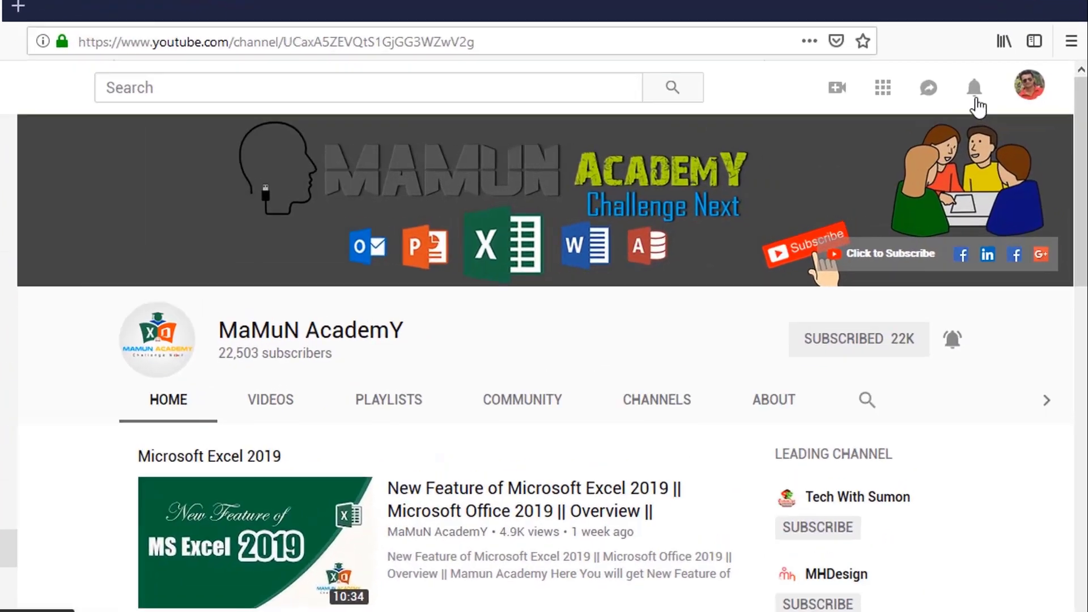
click(993, 104)
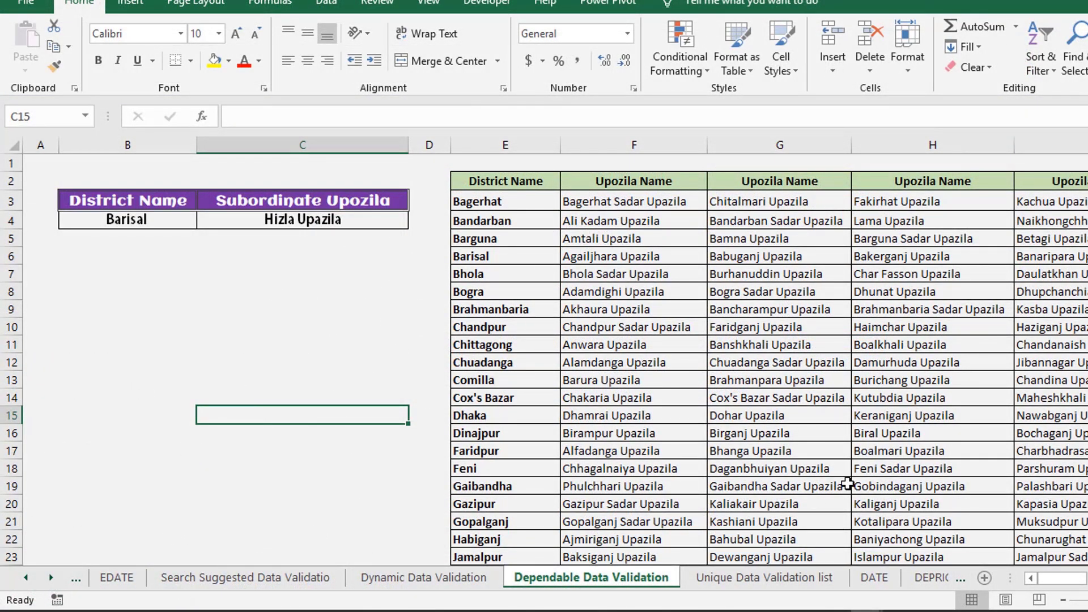
Check the workbook's sheet list without switching sheets, then bring Book1 forward.
right_click(46, 572)
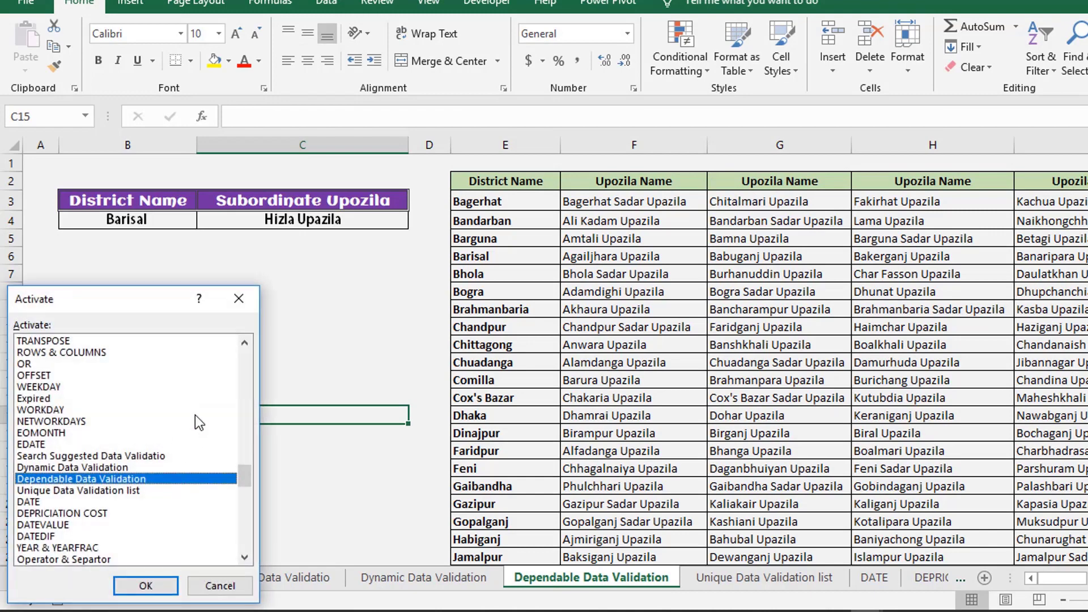
drag(246, 454, 250, 352)
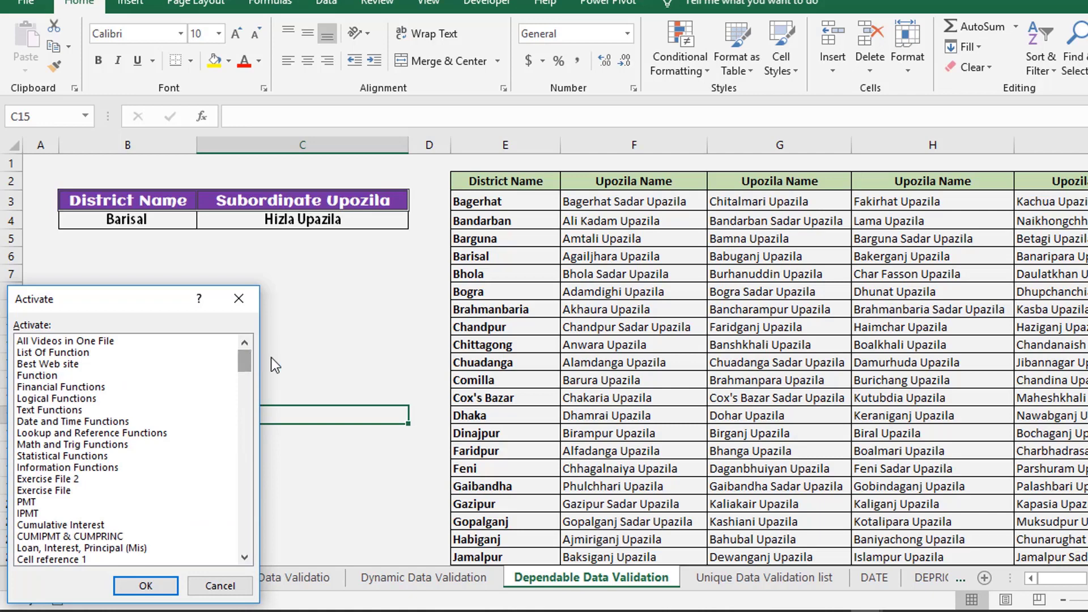
click(231, 588)
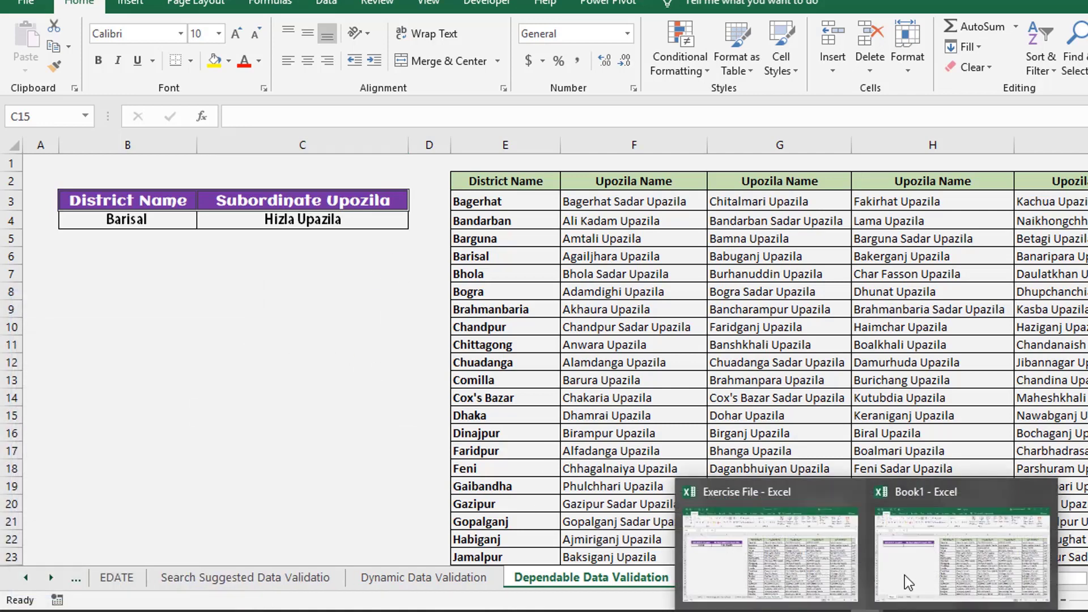
click(931, 547)
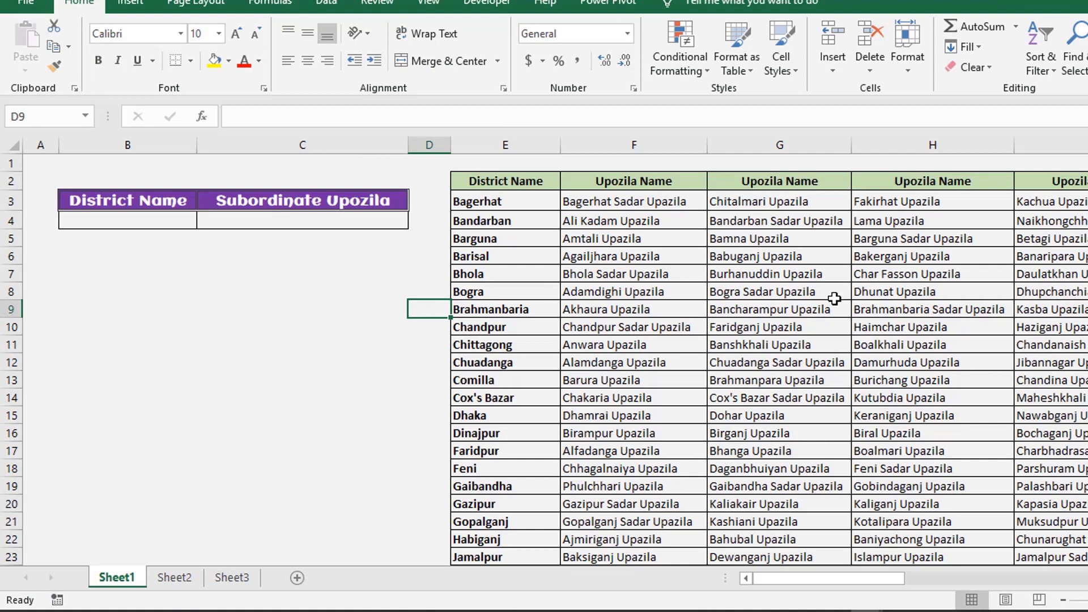
Select the District Name cell B4 and show the Data tab.
click(318, 364)
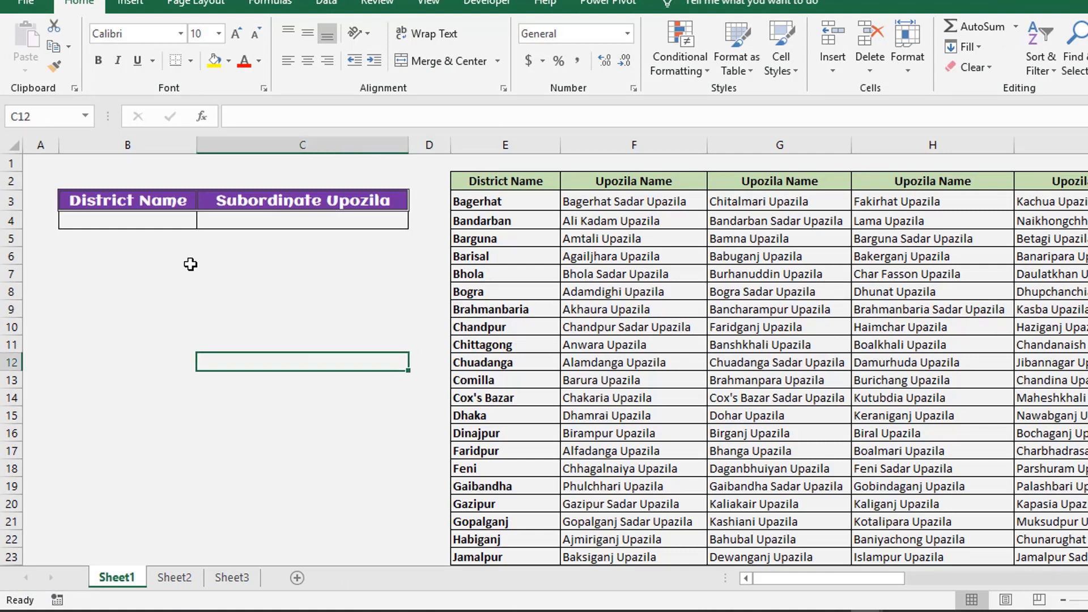
click(171, 224)
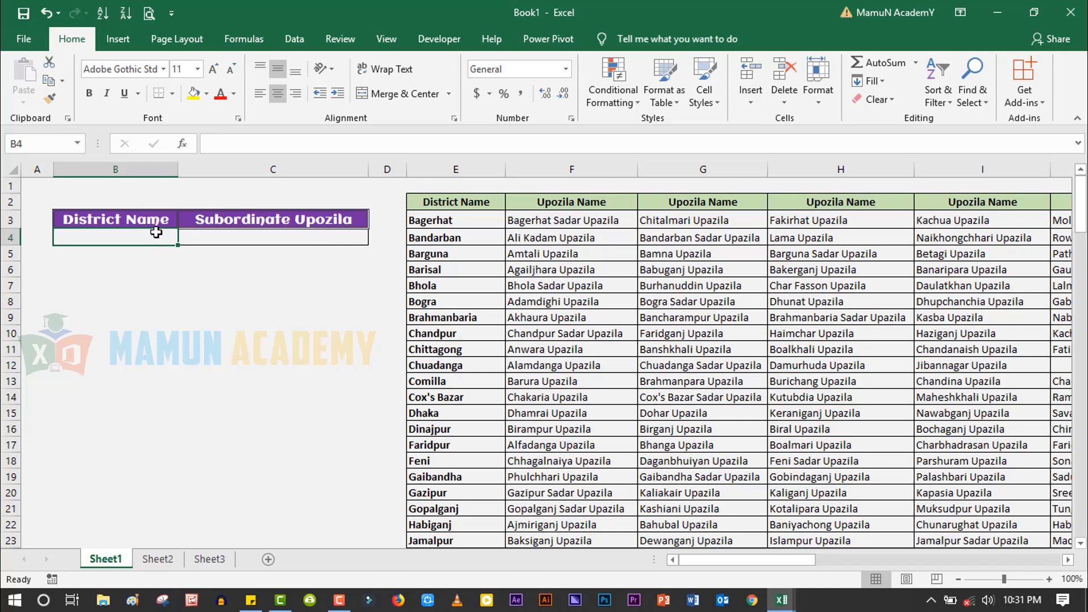
click(302, 44)
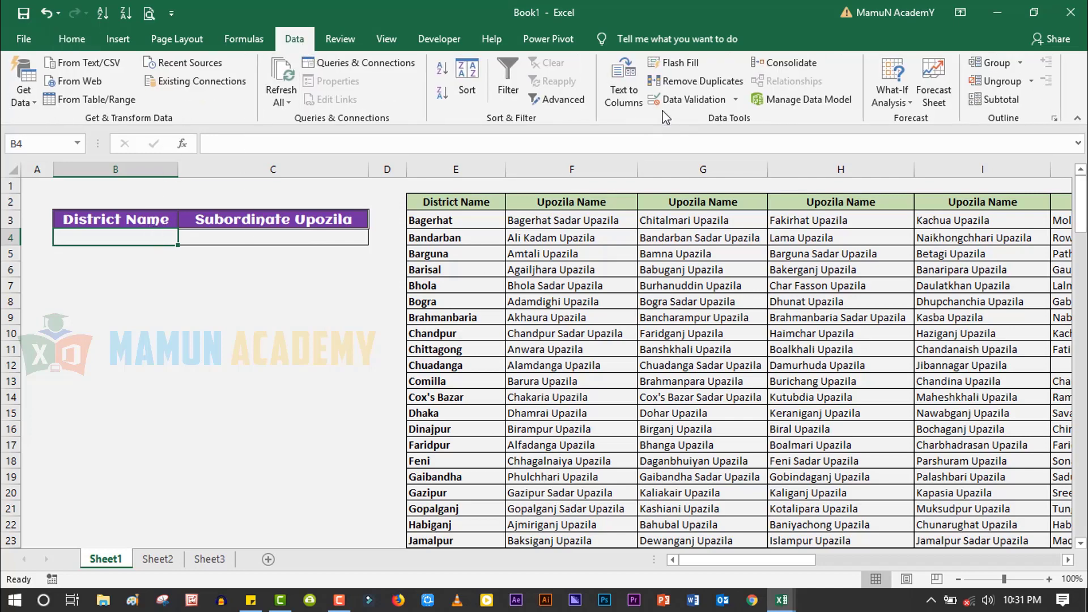
Give B4 List validation with source =$E$3:$E$66.
click(672, 102)
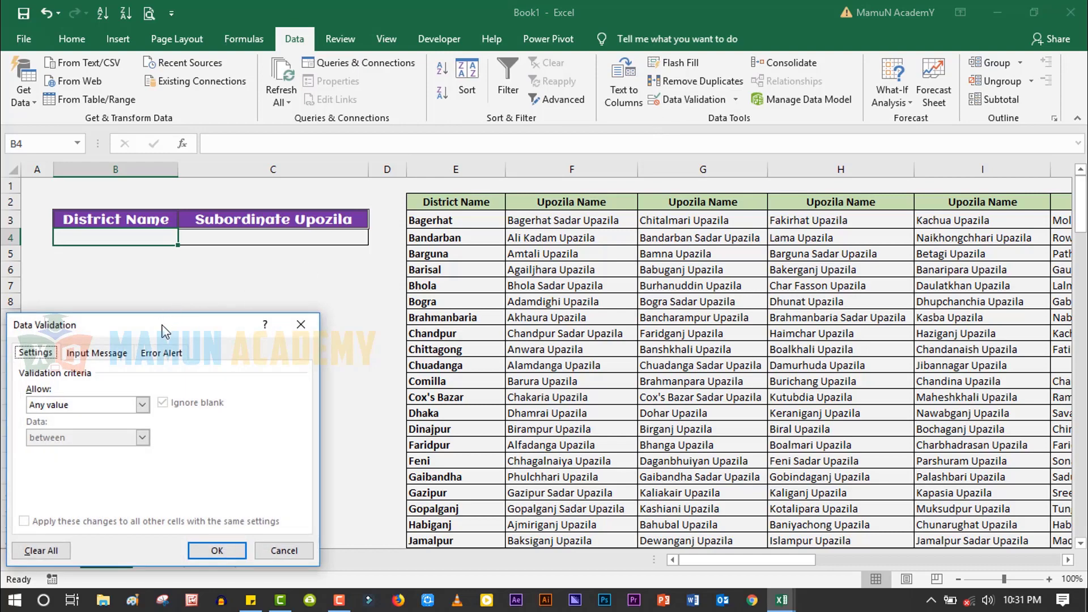
drag(165, 332, 676, 195)
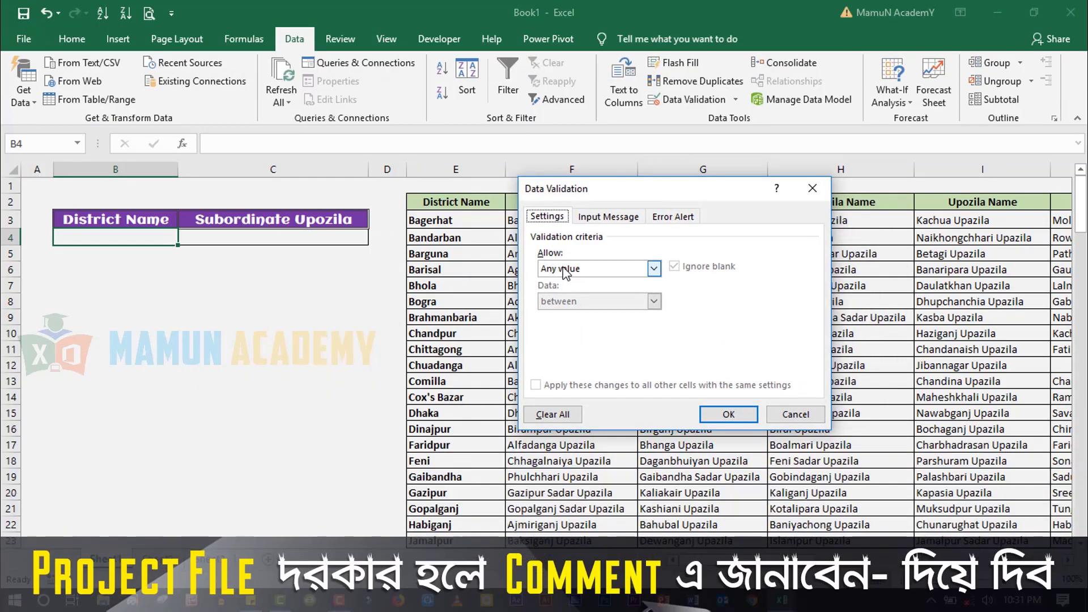
click(565, 269)
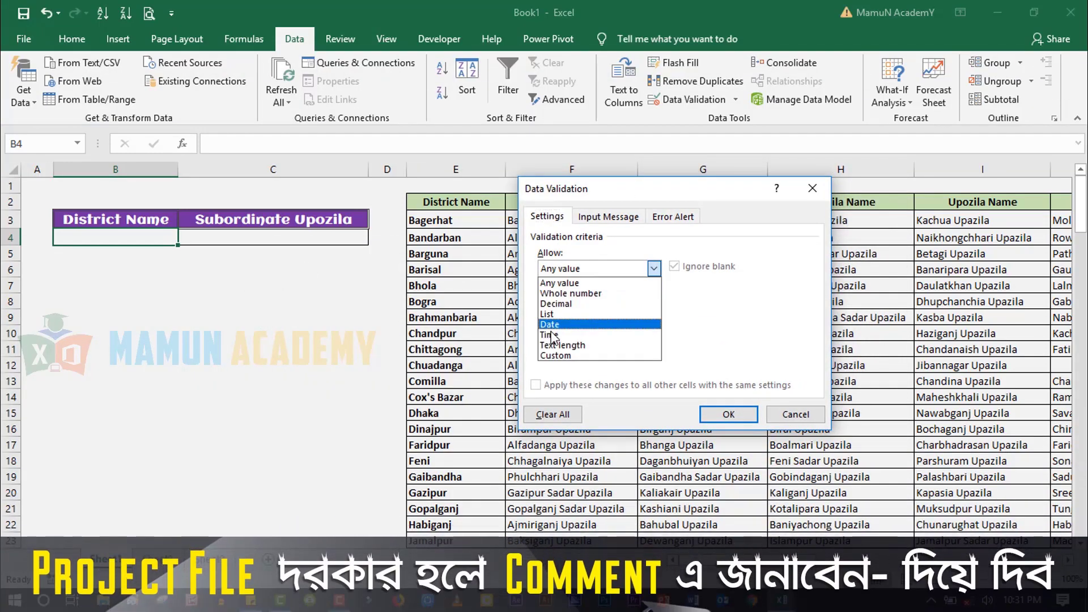
click(548, 314)
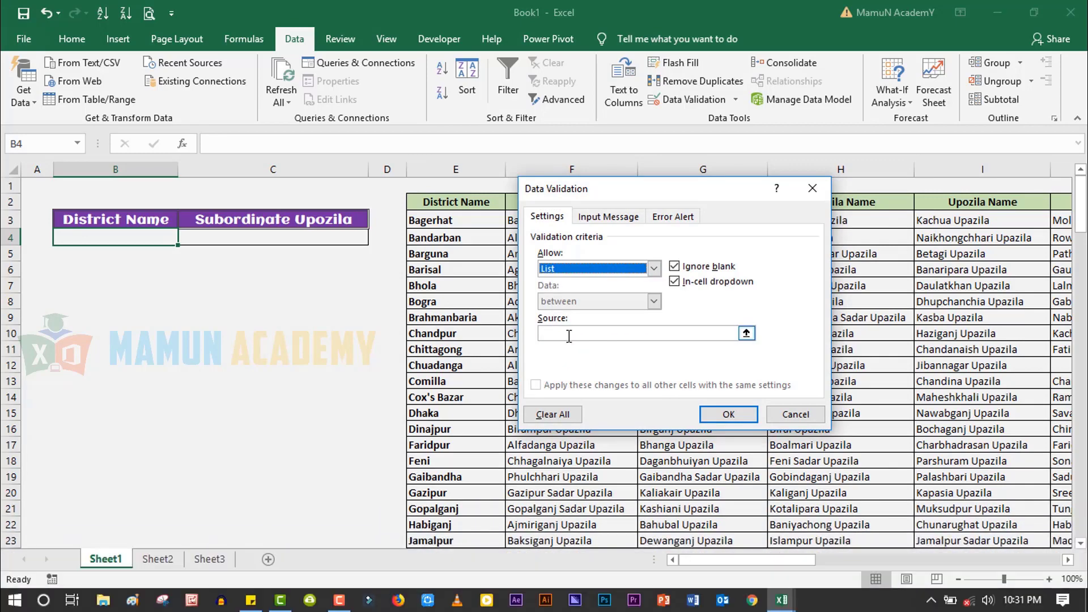
click(569, 335)
drag(628, 201, 723, 199)
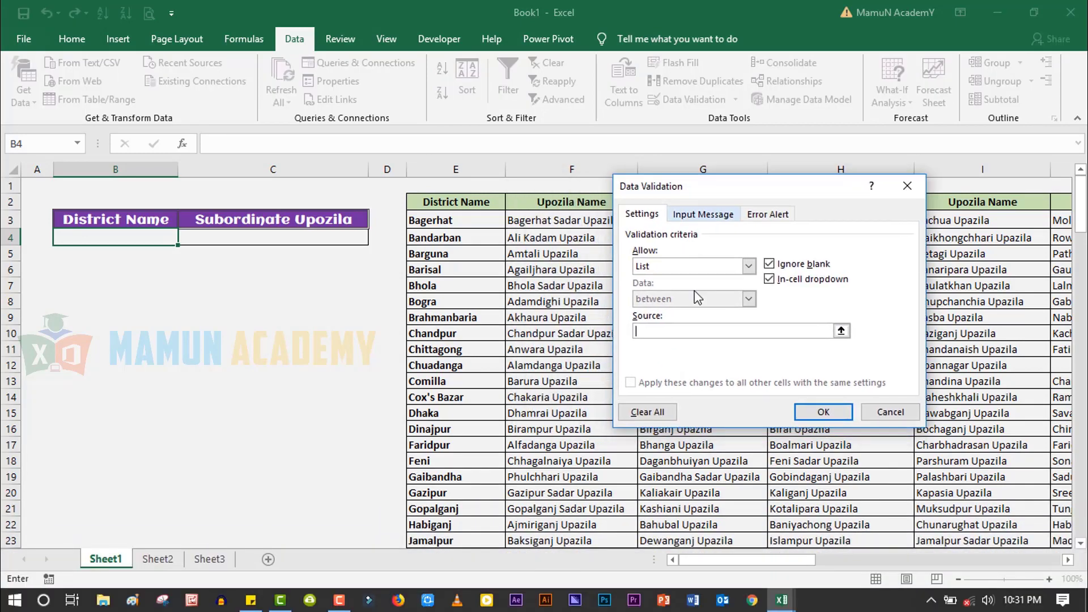
click(461, 220)
drag(461, 220, 449, 457)
scroll(449, 248, up, 16)
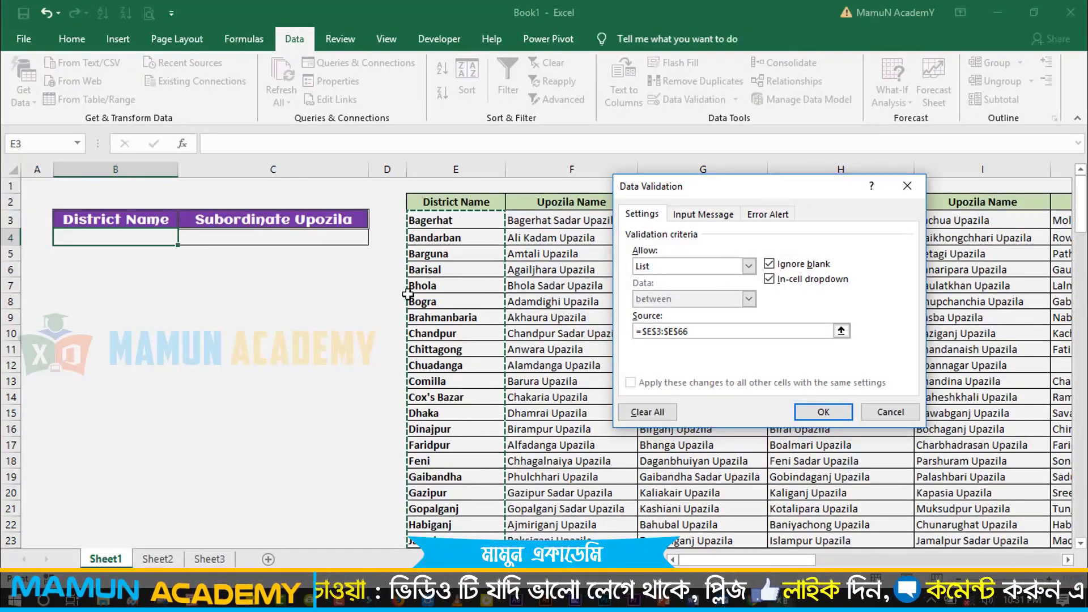
click(819, 413)
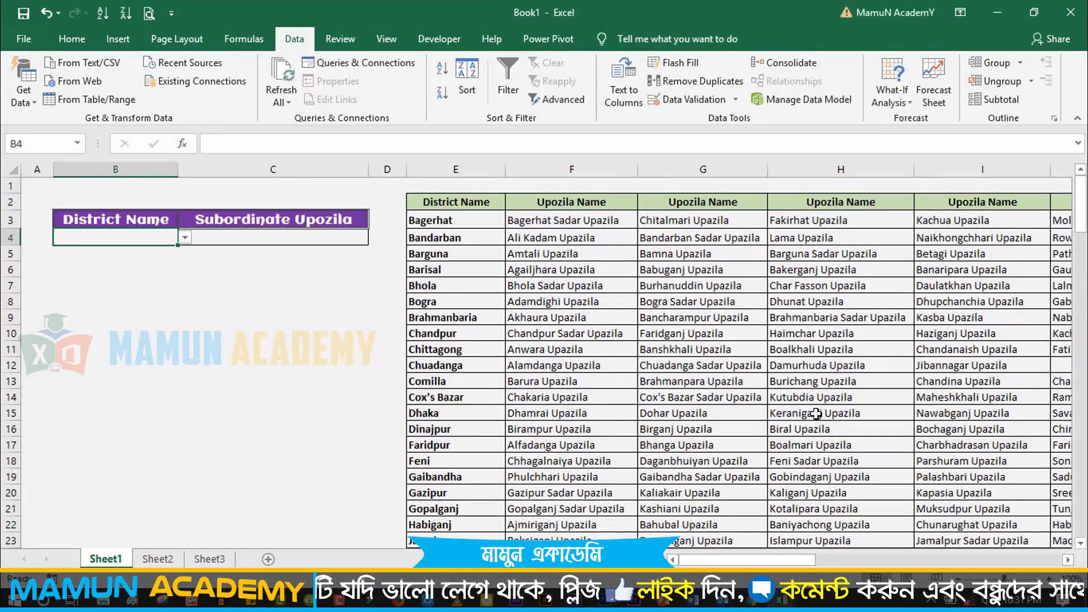
Test B4's drop-down with Bandarban, Brahmanbaria and then Chittagong.
click(185, 238)
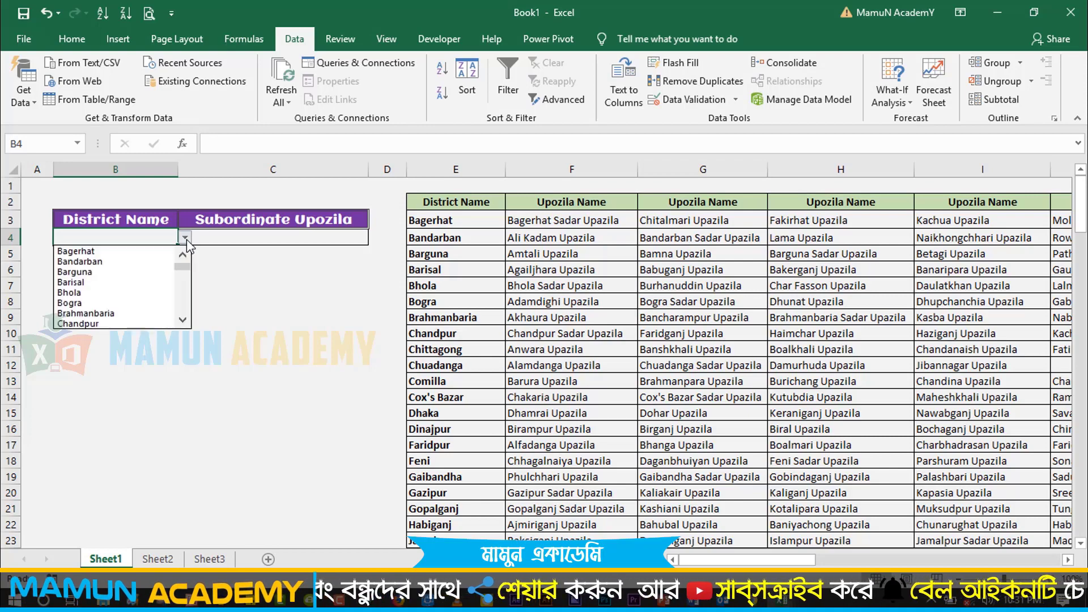
click(80, 261)
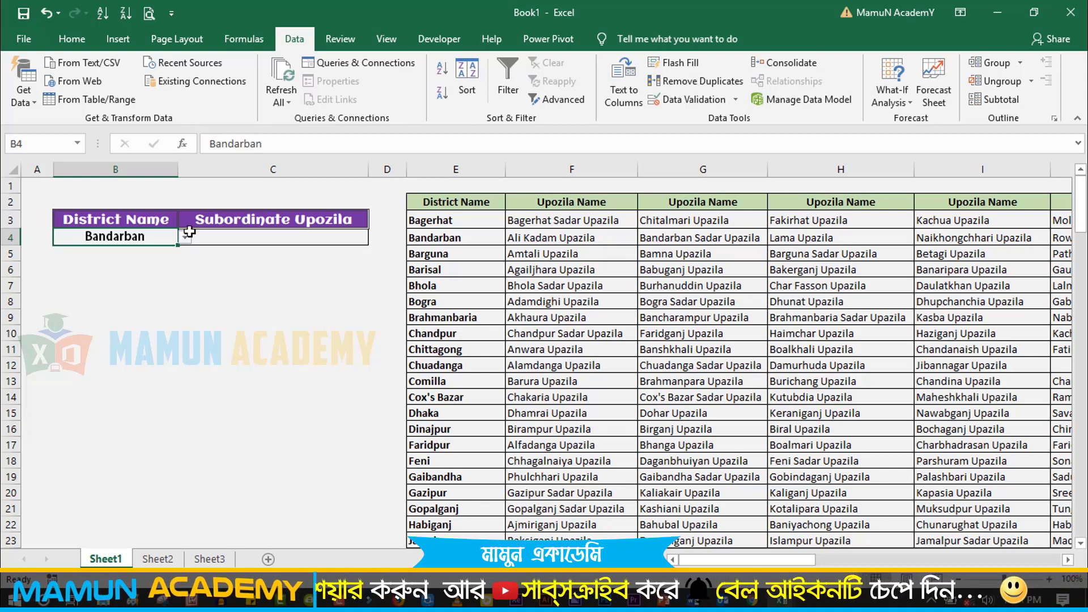
key(Right)
click(170, 241)
click(185, 238)
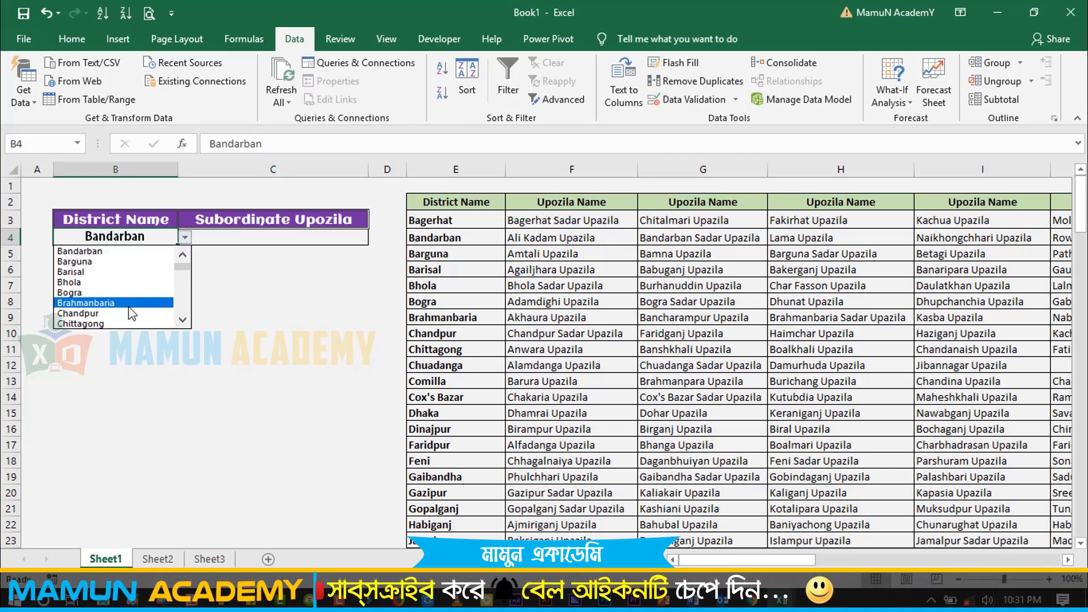
click(85, 303)
click(186, 238)
click(81, 272)
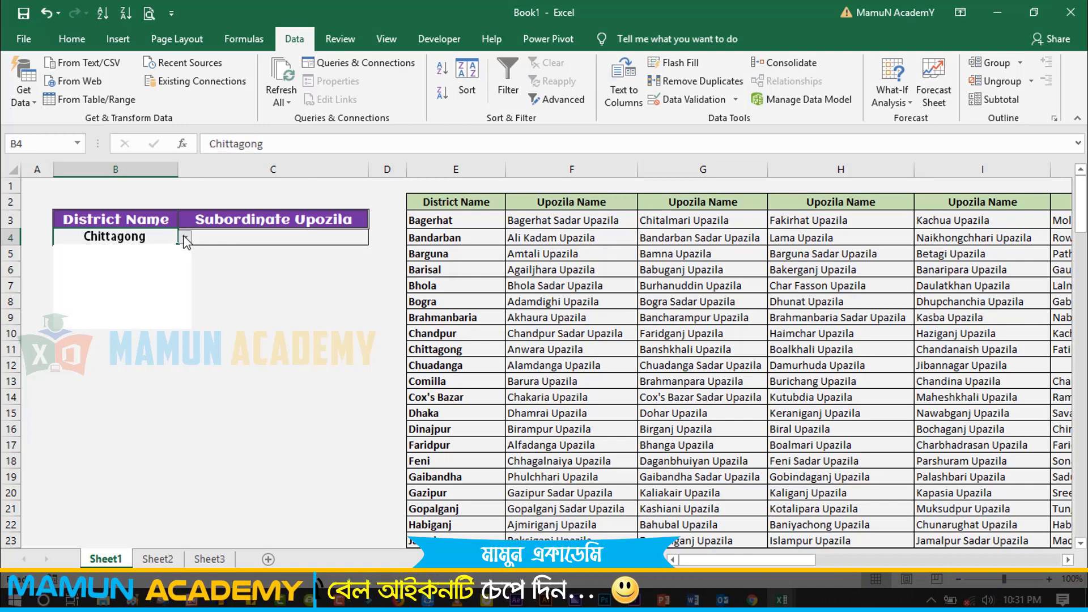
Settle B4 on Barguna and select the Subordinate Upazila cell C4.
click(186, 238)
click(182, 255)
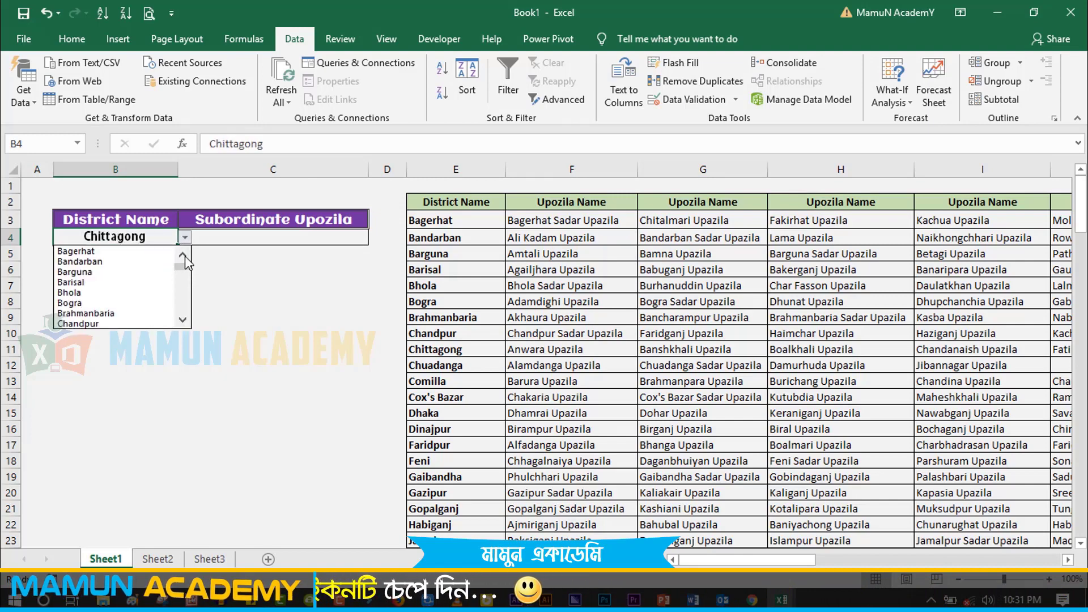
click(133, 273)
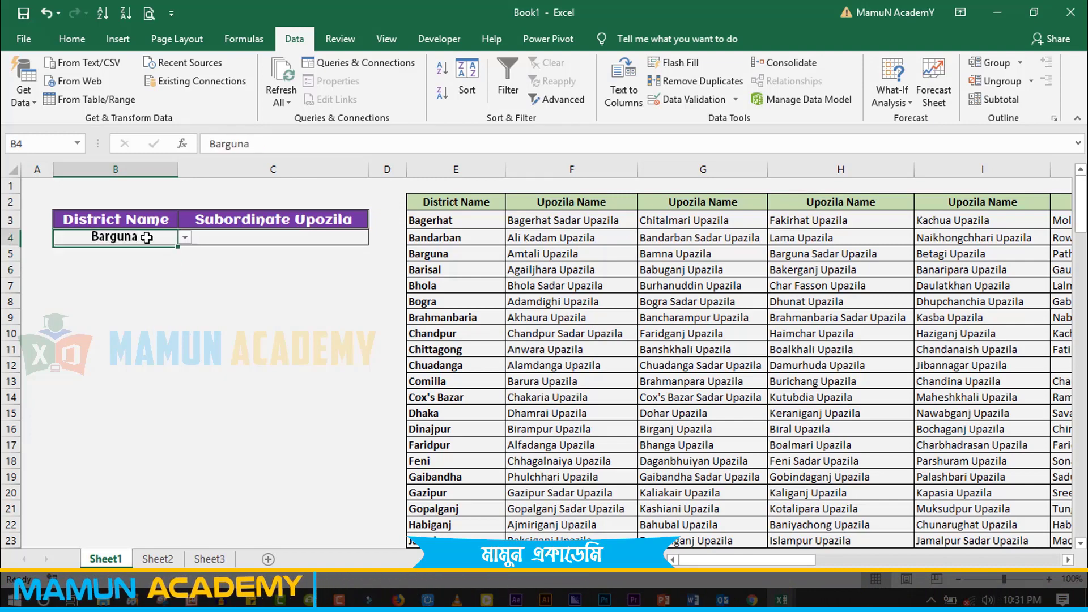
click(186, 238)
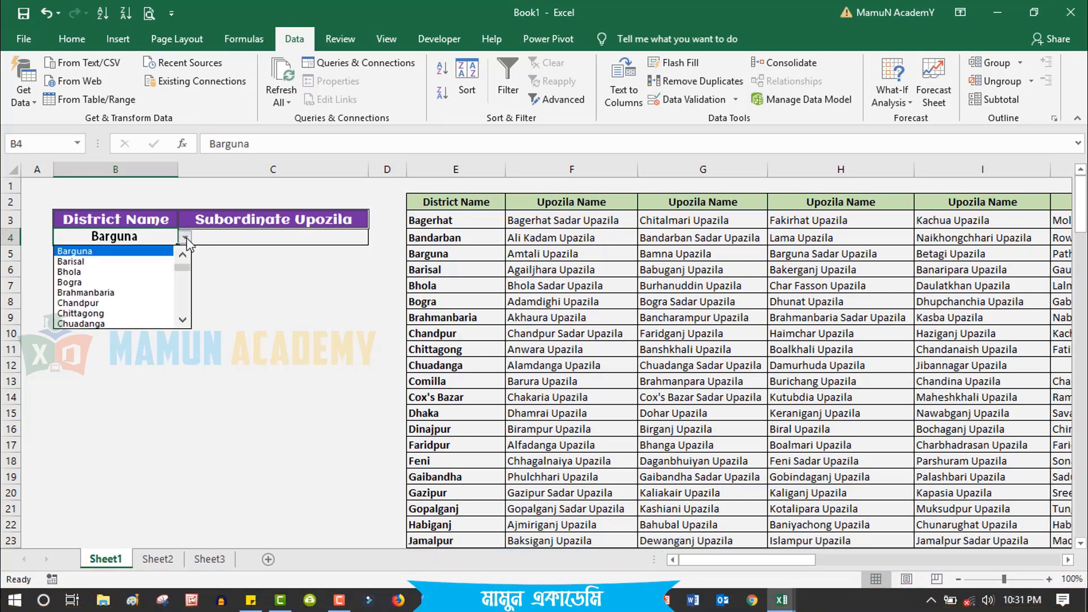
click(129, 249)
click(153, 282)
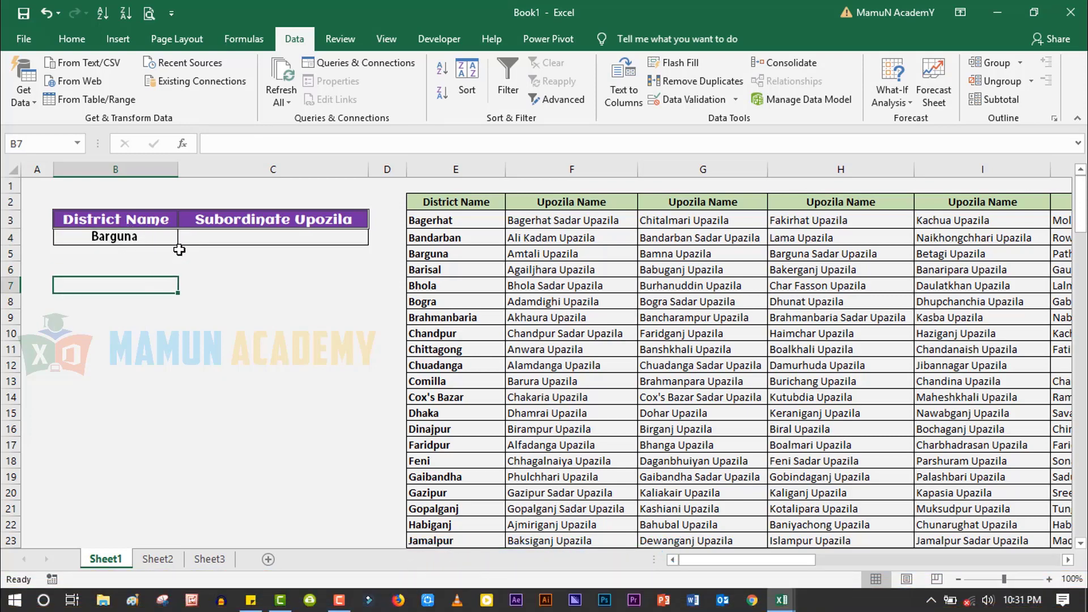
click(244, 237)
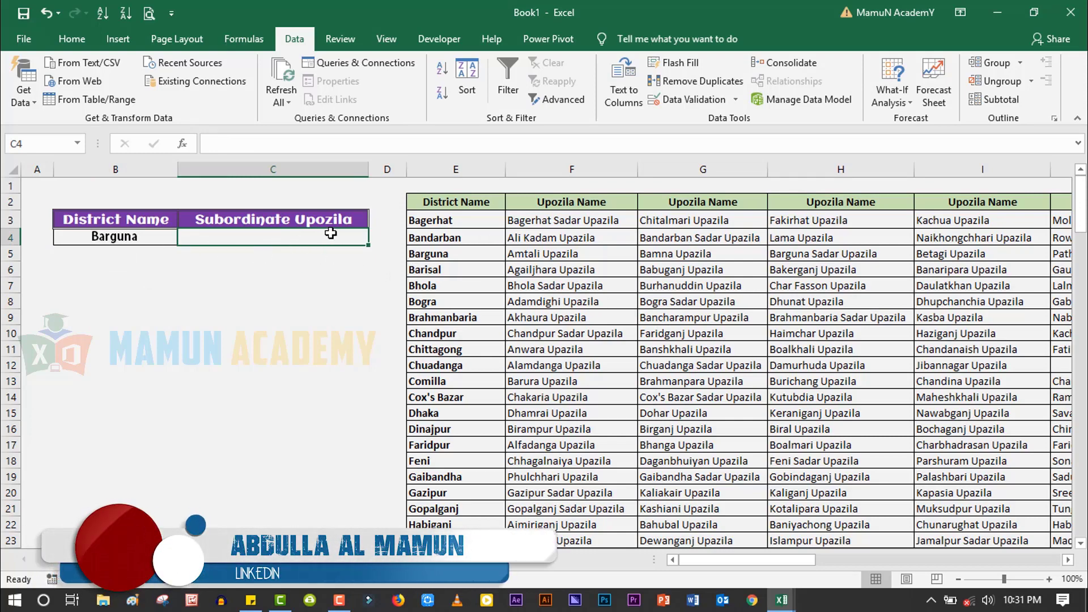
Make and clear a trial selection of the first districts and upazilas.
click(72, 38)
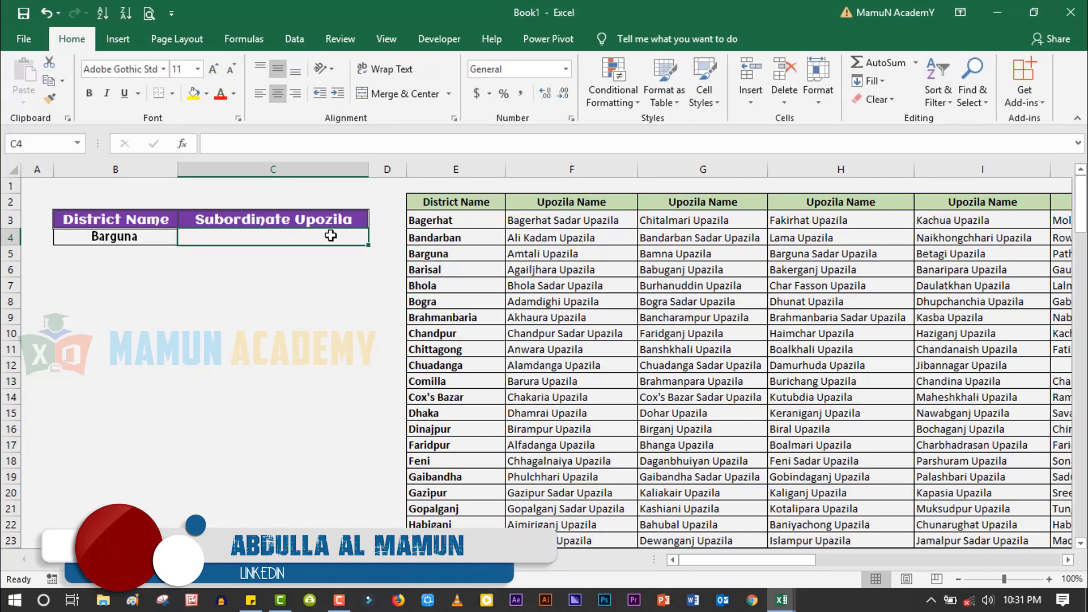
click(352, 289)
click(458, 221)
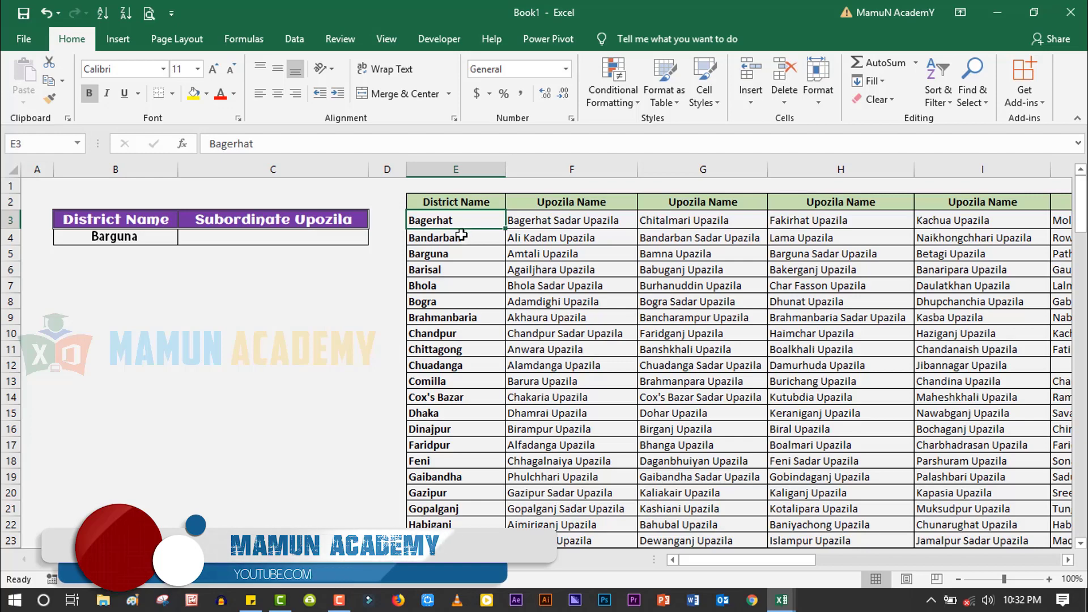
drag(453, 221, 776, 318)
click(703, 381)
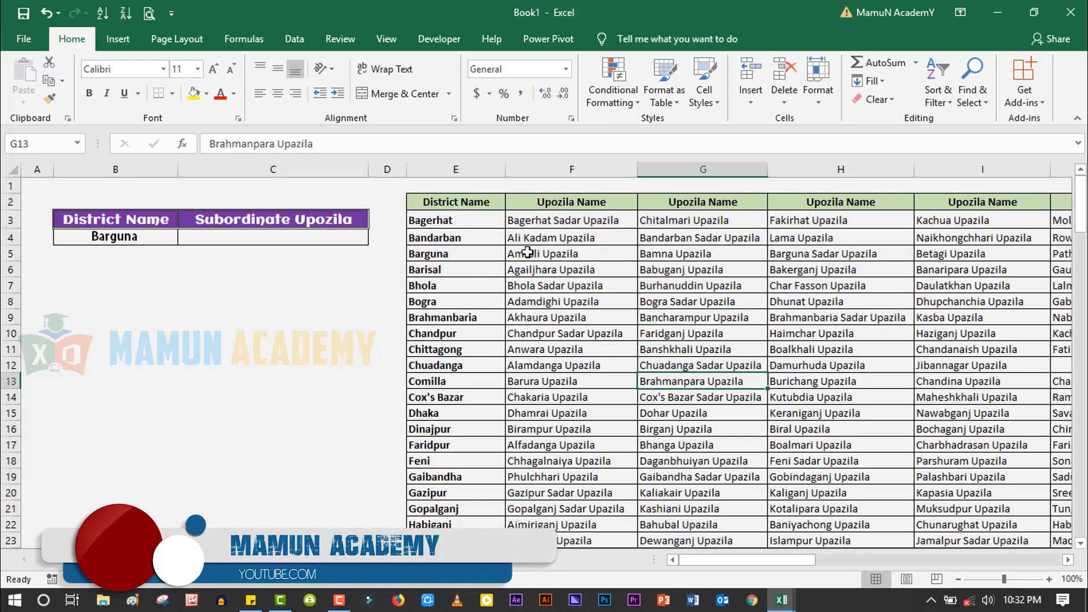
Select the table from E3 down and across, widening it through column R.
click(479, 220)
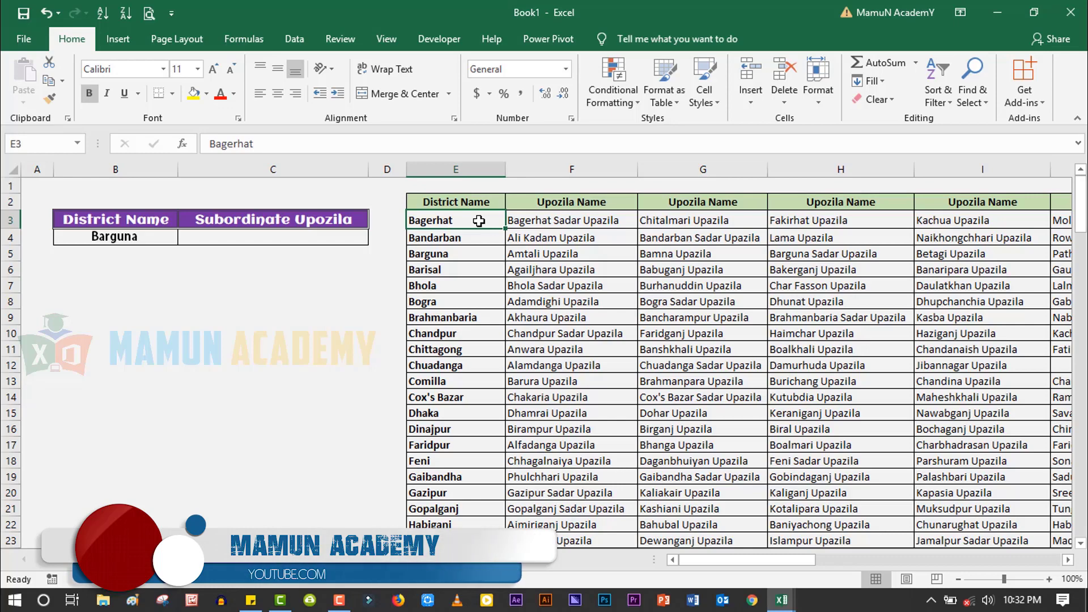
key(ctrl+shift+Down)
key(ctrl+shift+Right)
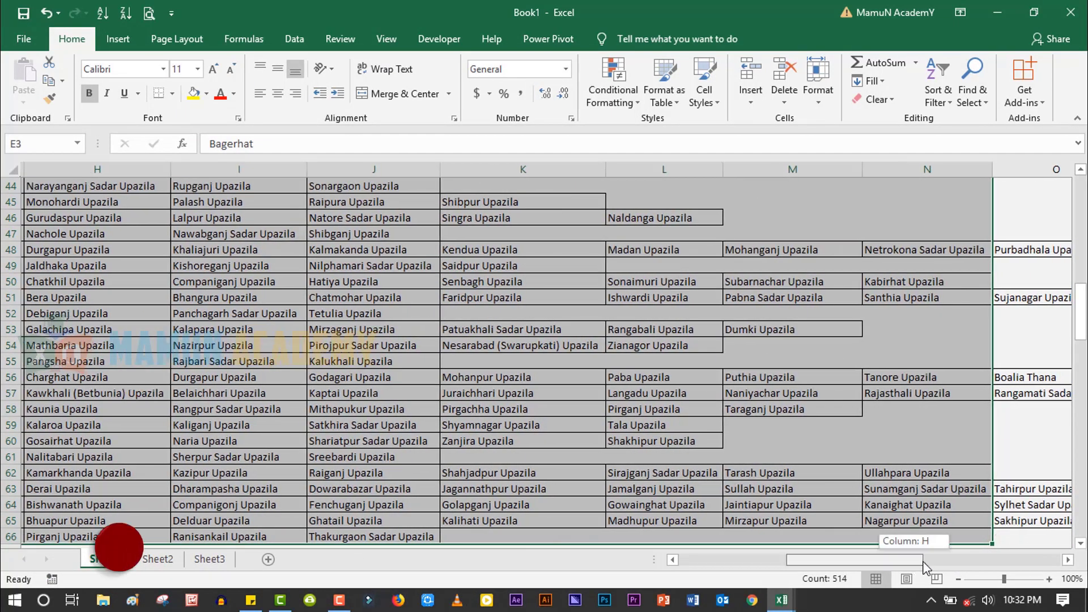
drag(923, 563, 999, 544)
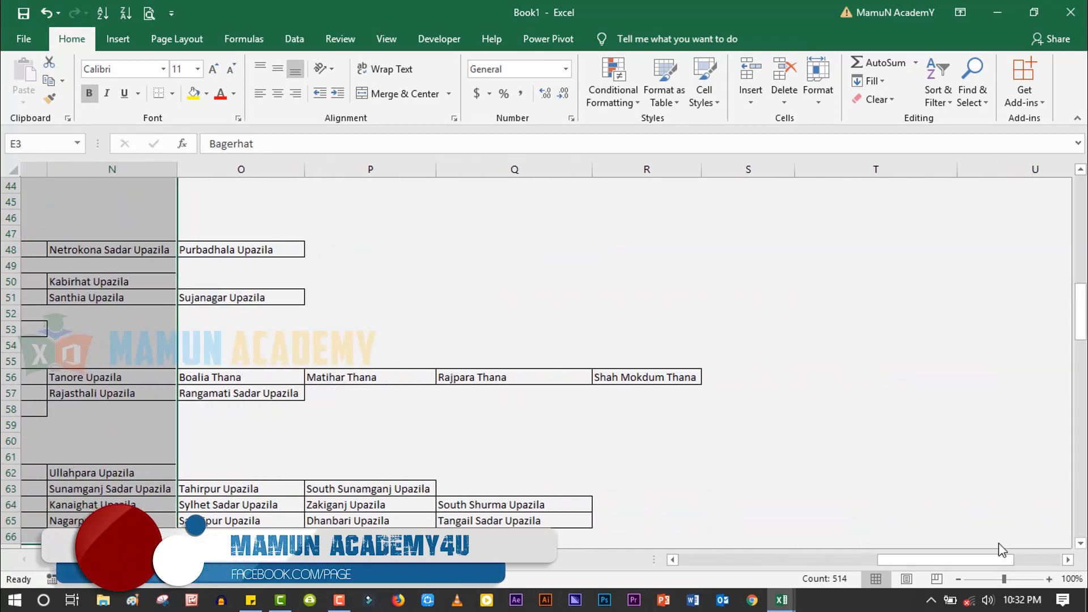
key(shift+Right)
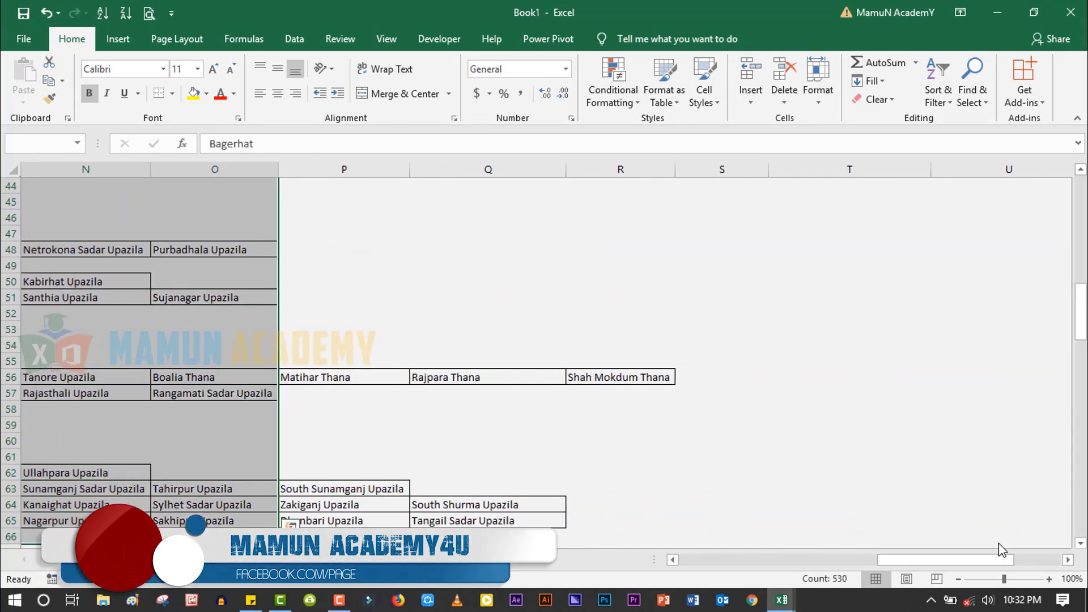
key(shift+Right)
key(shift+Right)
key(shift+Right)
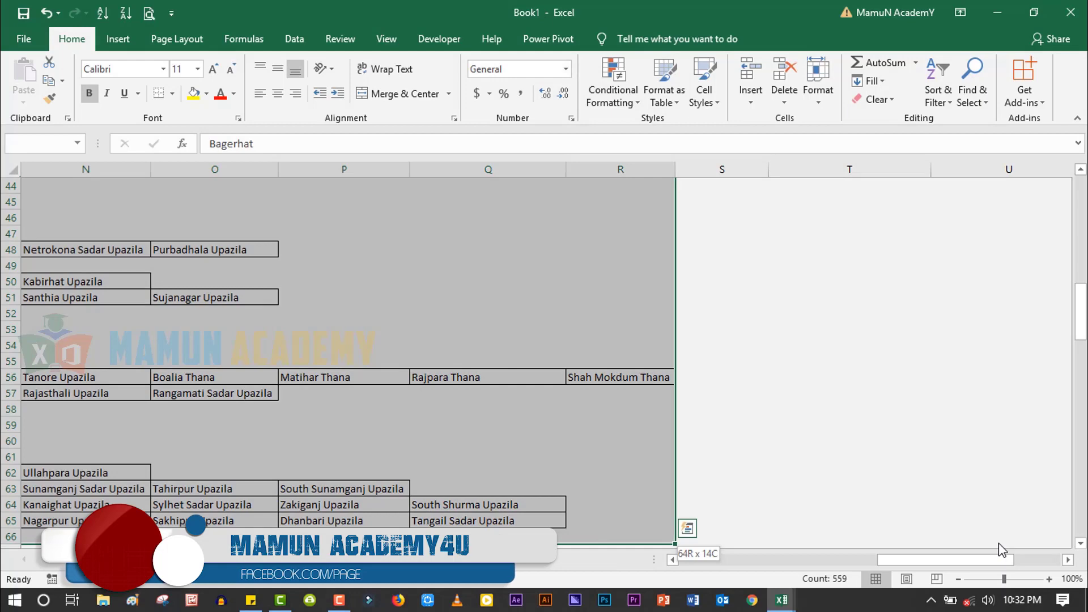
Extend the selection to column AA, then pull it back to end at column Y.
scroll(829, 381, down, 6)
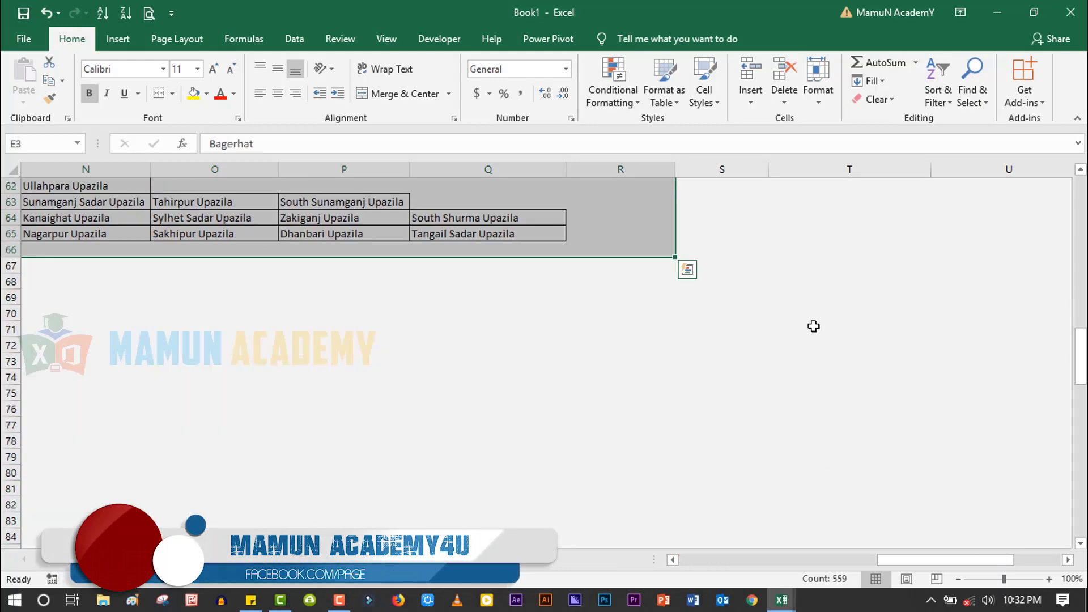
scroll(815, 326, up, 20)
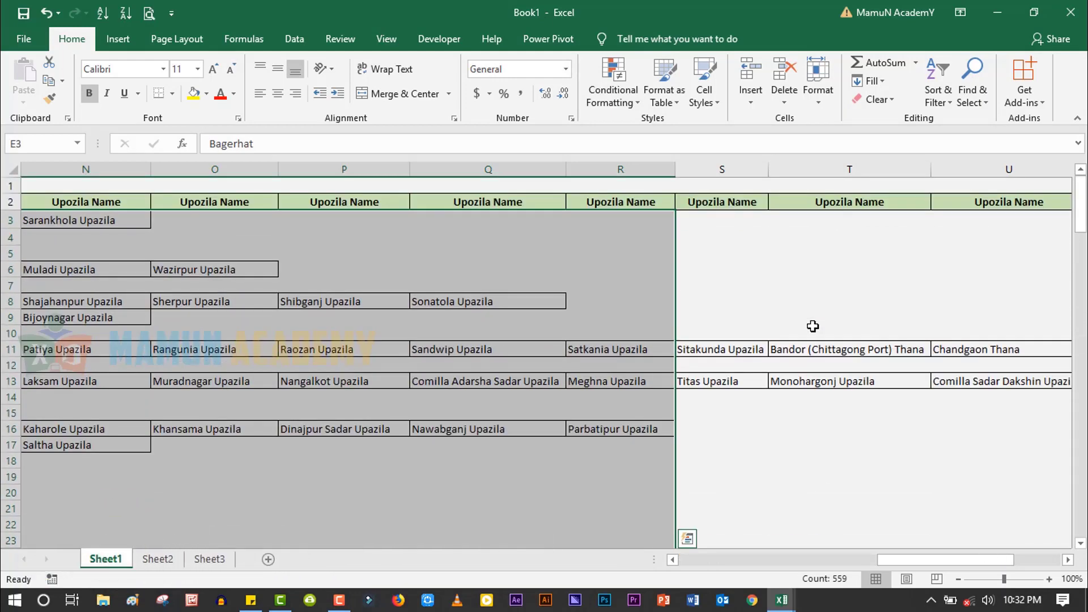
scroll(813, 326, down, 14)
key(shift+Right)
key(shift+Right)
key(shift+Right)
key(shift+Right)
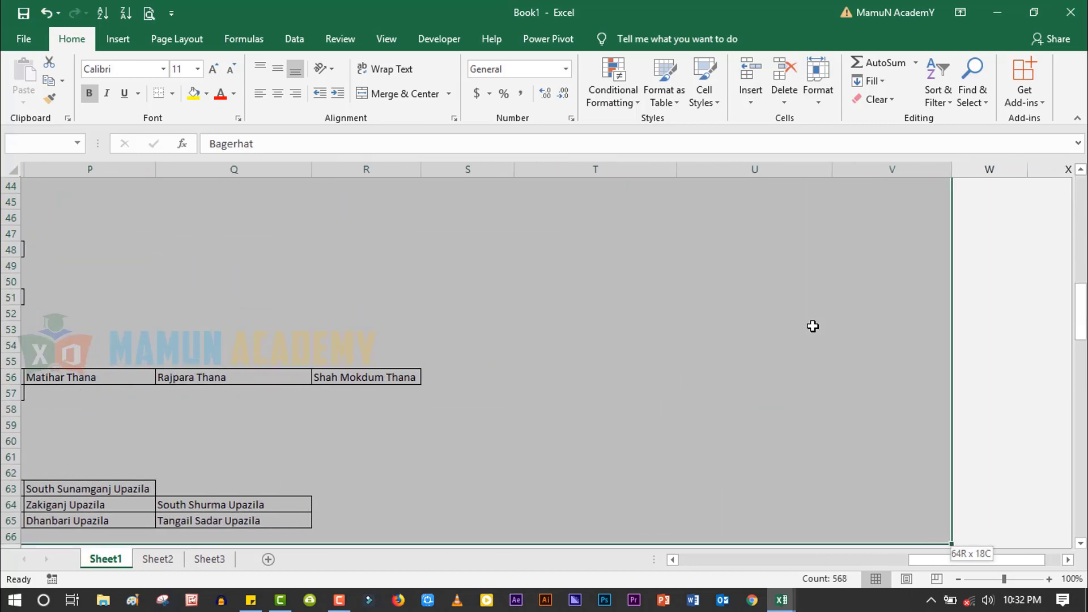
drag(1081, 312, 1081, 204)
key(shift+Right)
key(shift+Right)
key(shift+Right)
key(shift+Right)
key(shift+Right)
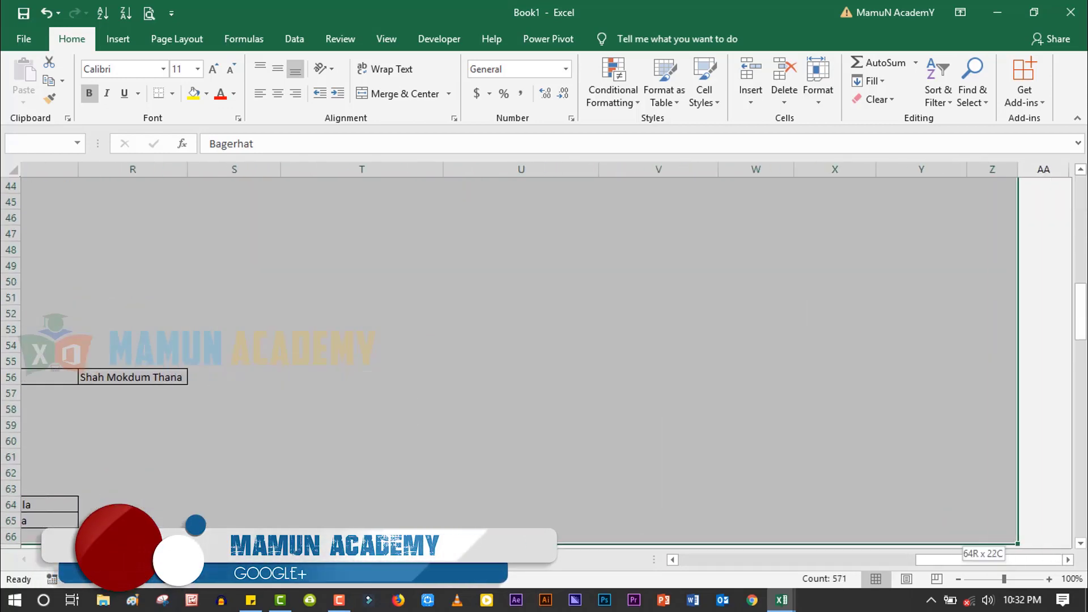
drag(1081, 311, 1079, 170)
key(shift+Left)
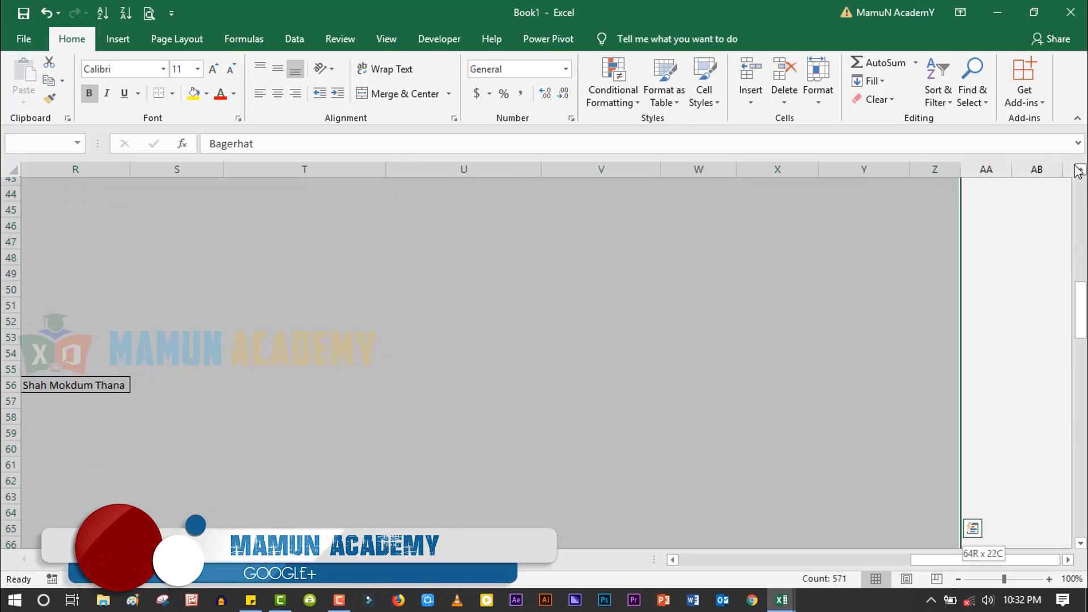
drag(1081, 304, 1081, 181)
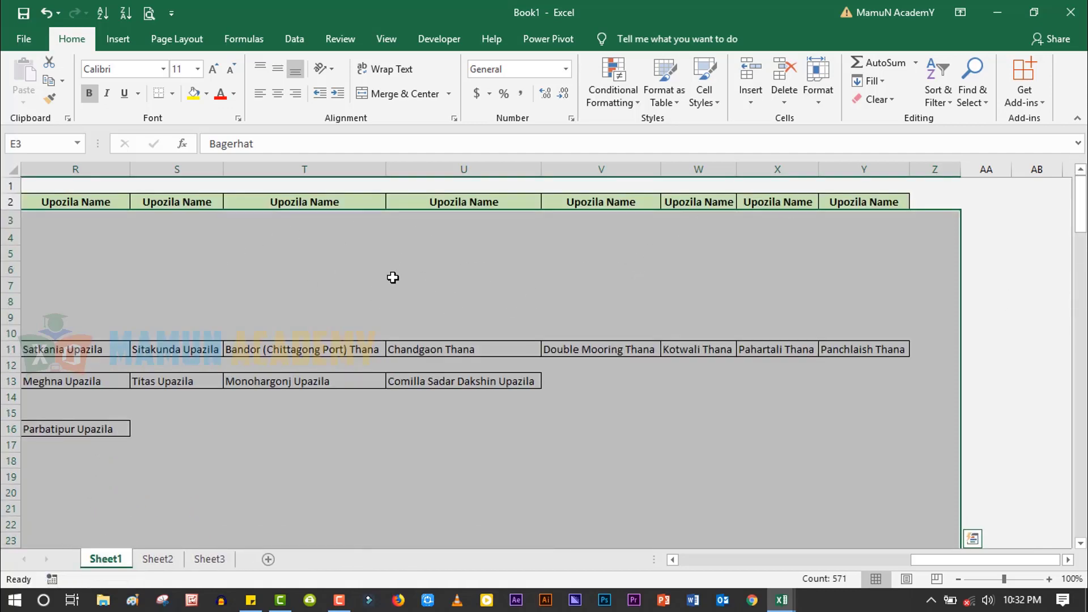
key(shift+Left)
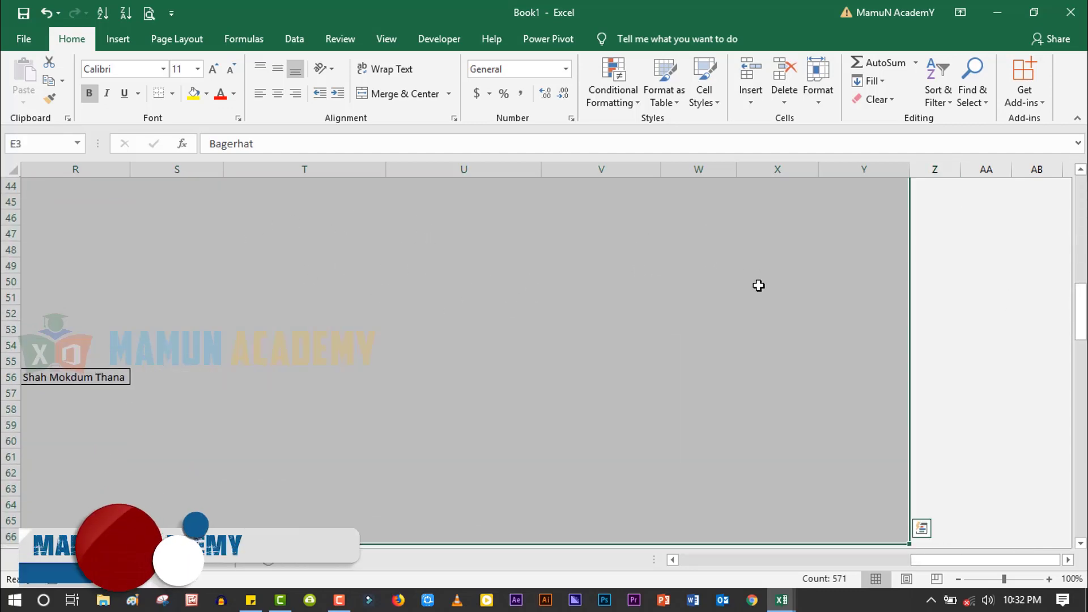
drag(1081, 314, 1084, 316)
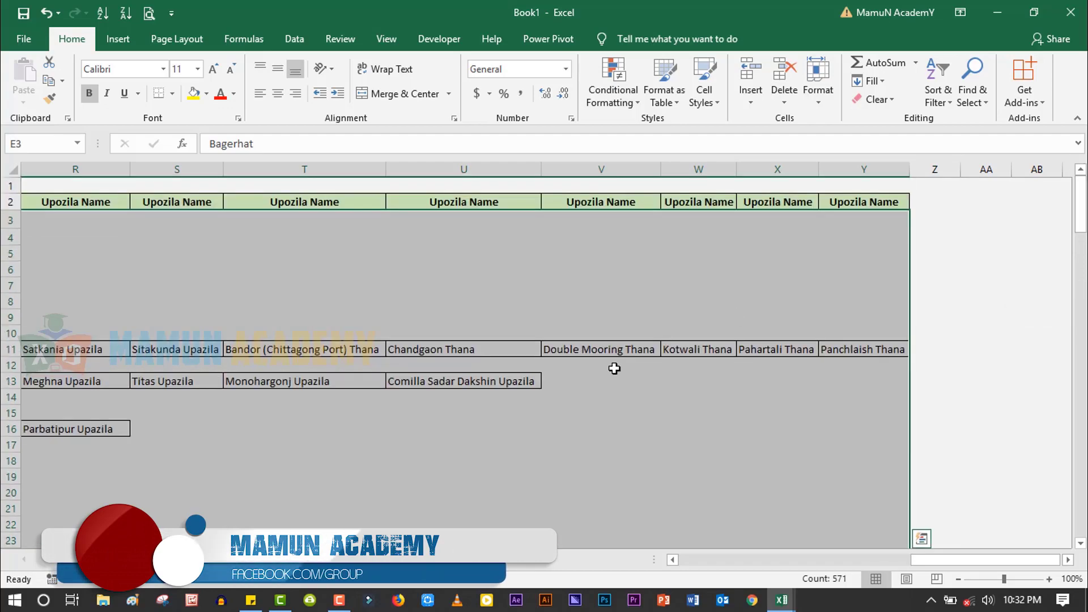
drag(951, 561, 709, 558)
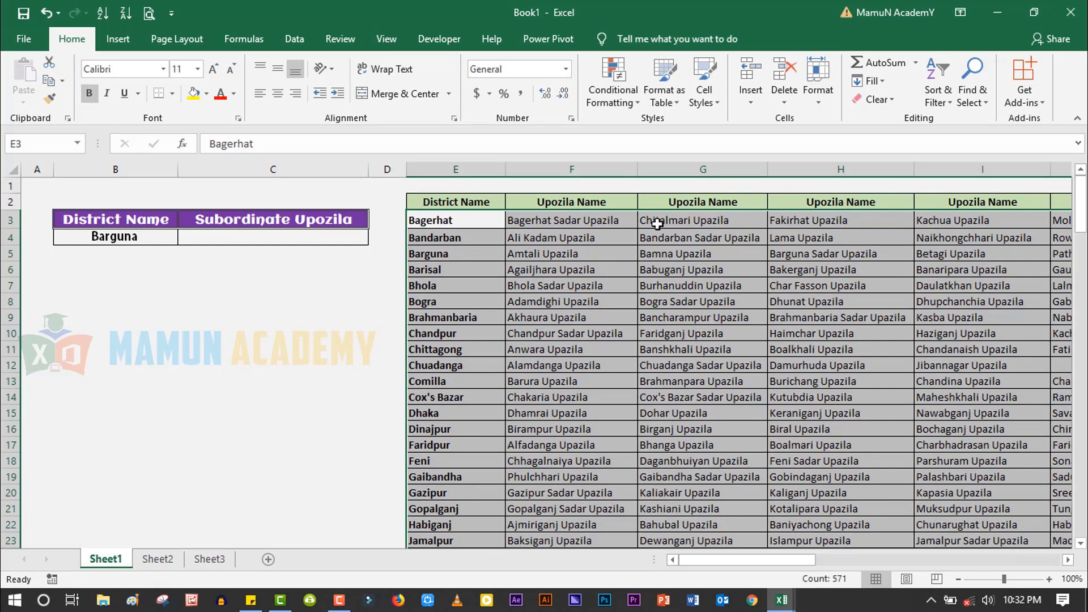
Show the Formulas ribbon with its Defined Names tools.
click(245, 41)
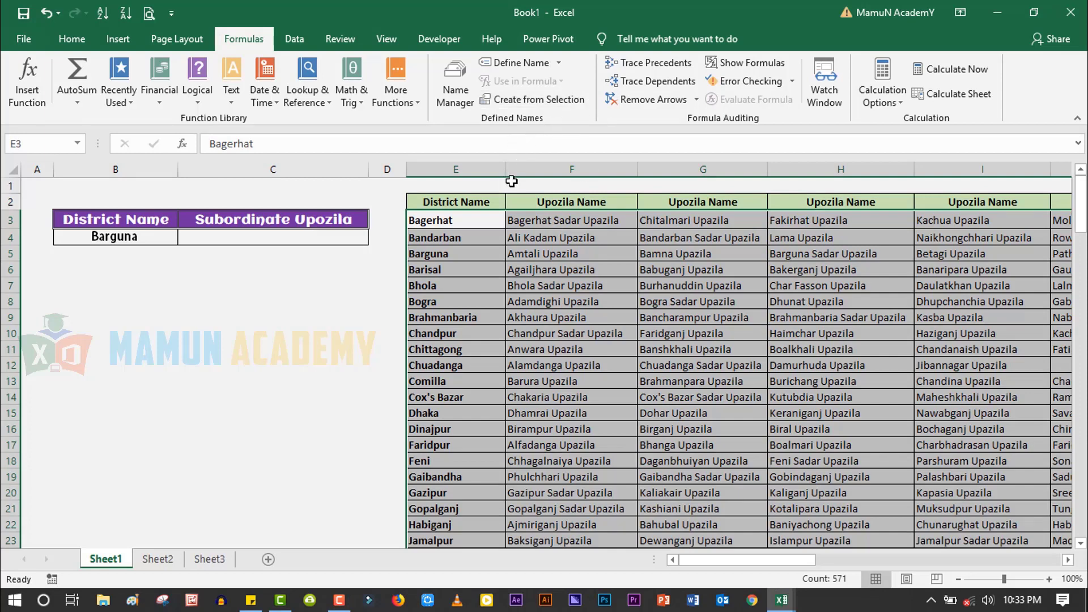
click(509, 106)
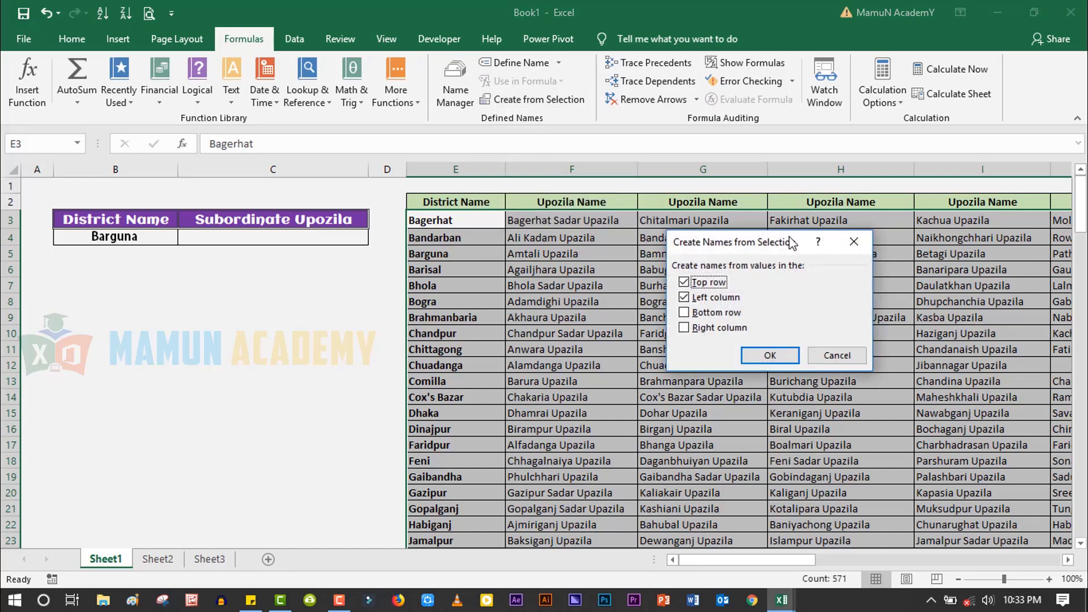
click(770, 356)
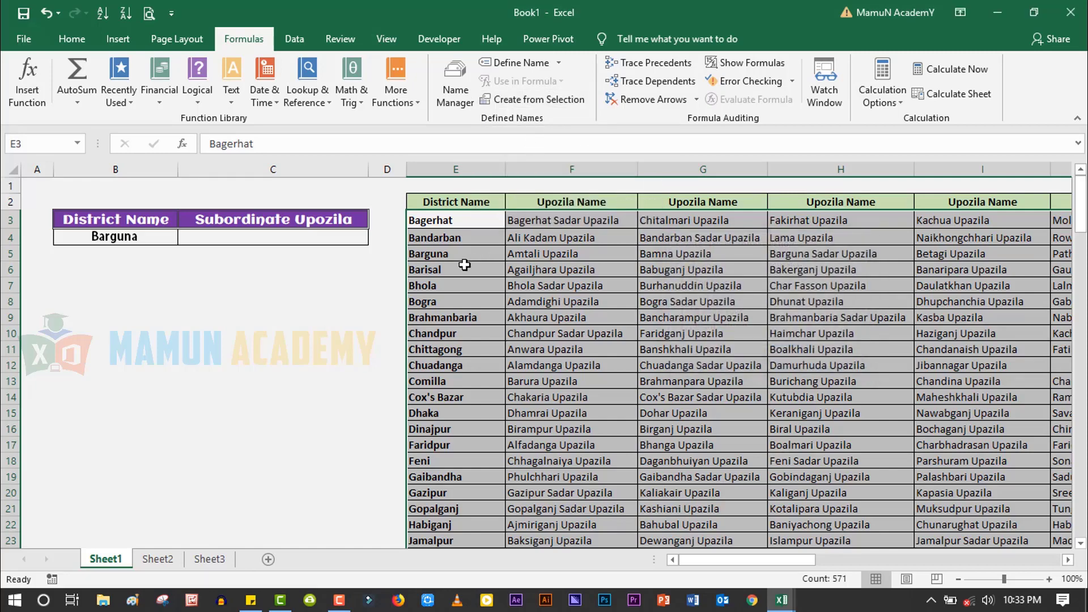
key(ctrl+shift+F3)
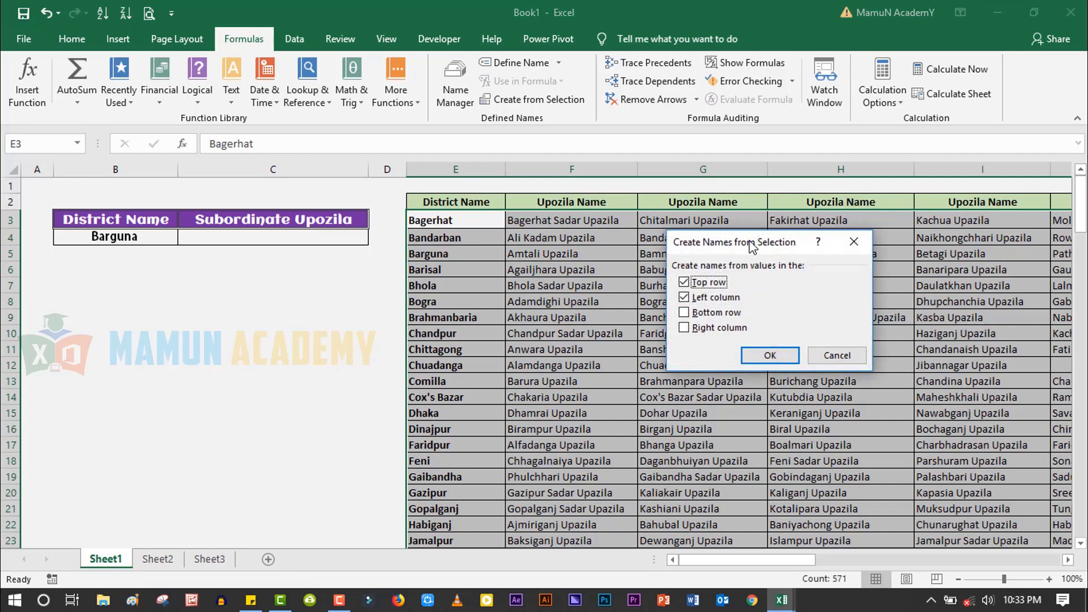
drag(751, 244, 618, 294)
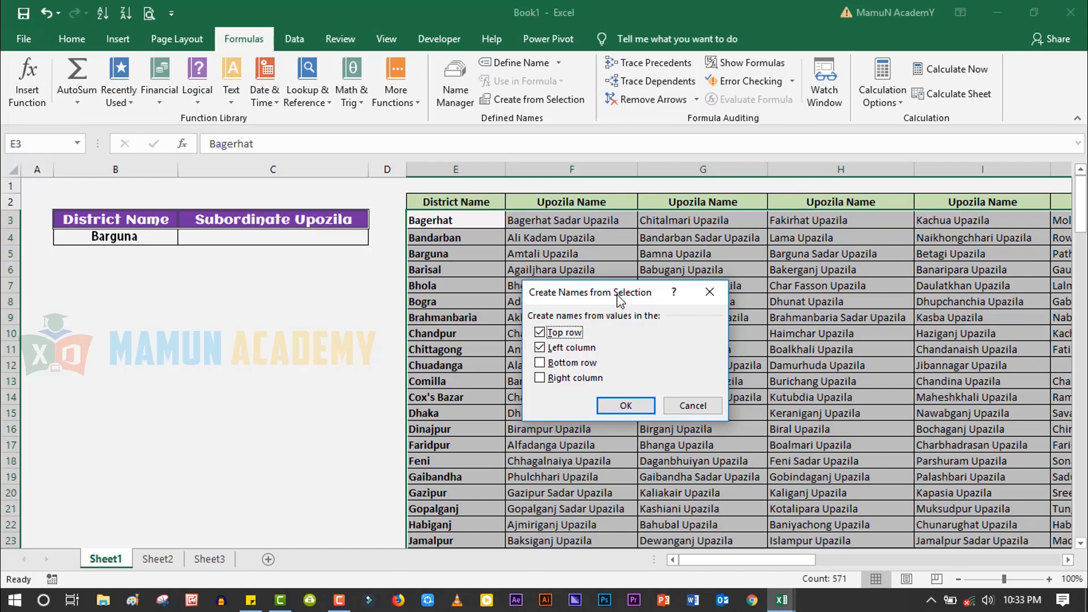
drag(615, 296, 631, 260)
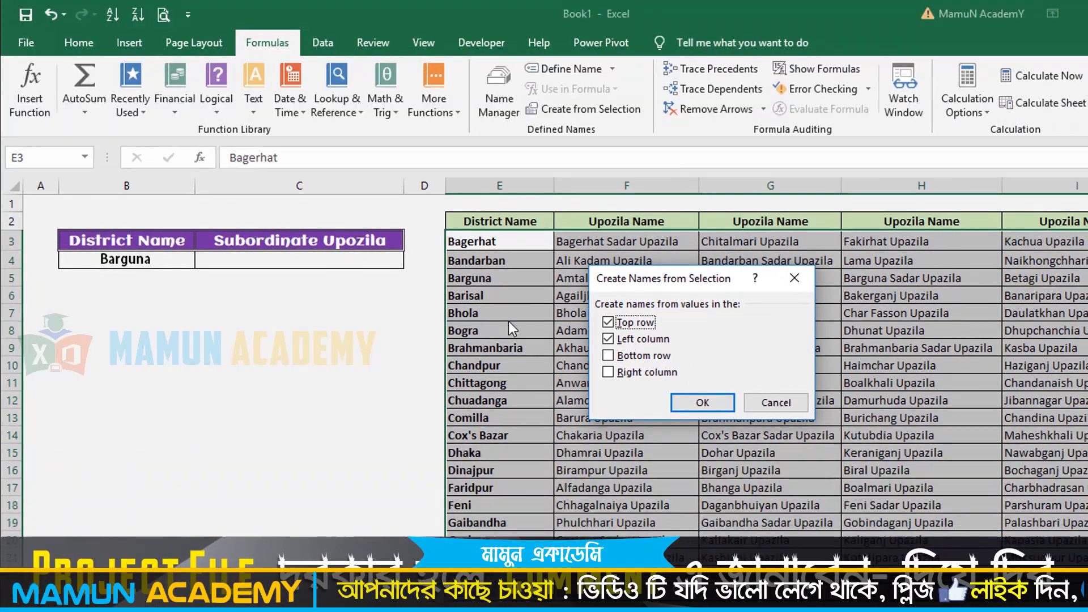
click(609, 323)
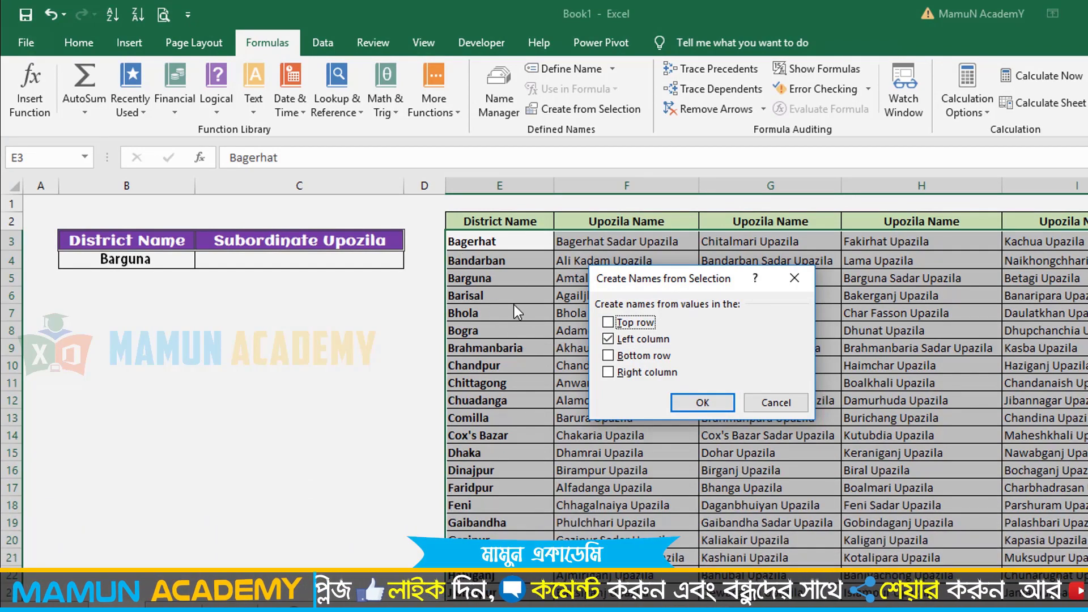
click(767, 402)
click(617, 366)
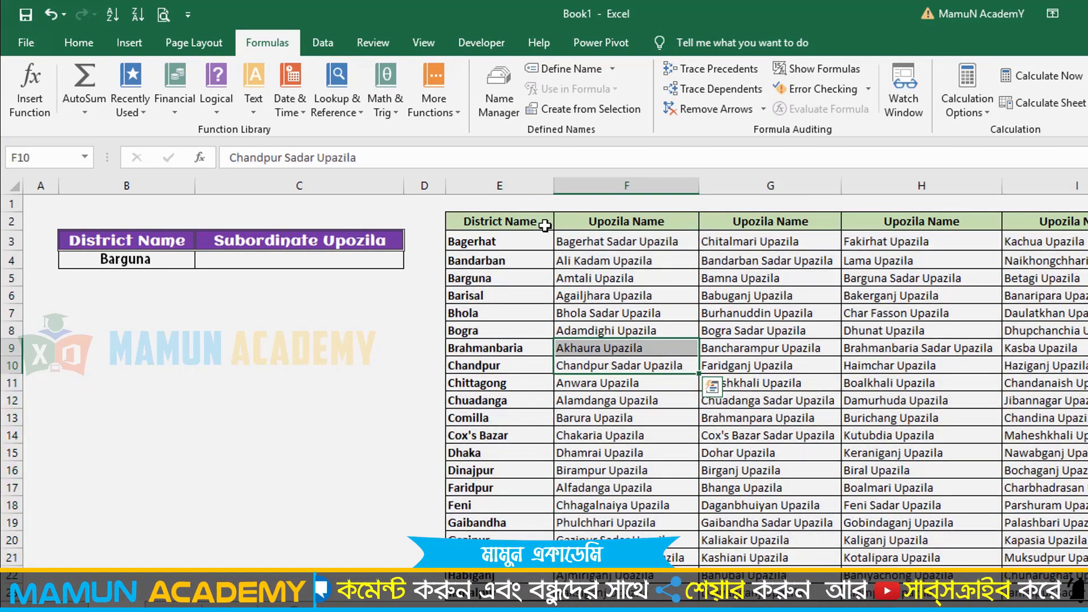
drag(498, 221, 907, 417)
click(566, 113)
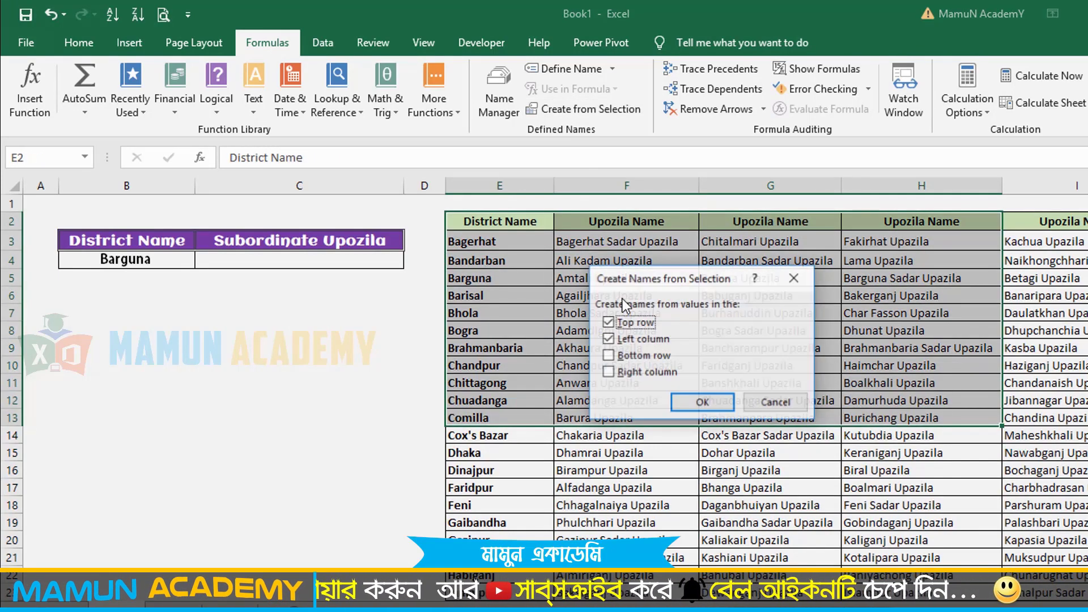
click(609, 339)
drag(680, 277, 656, 386)
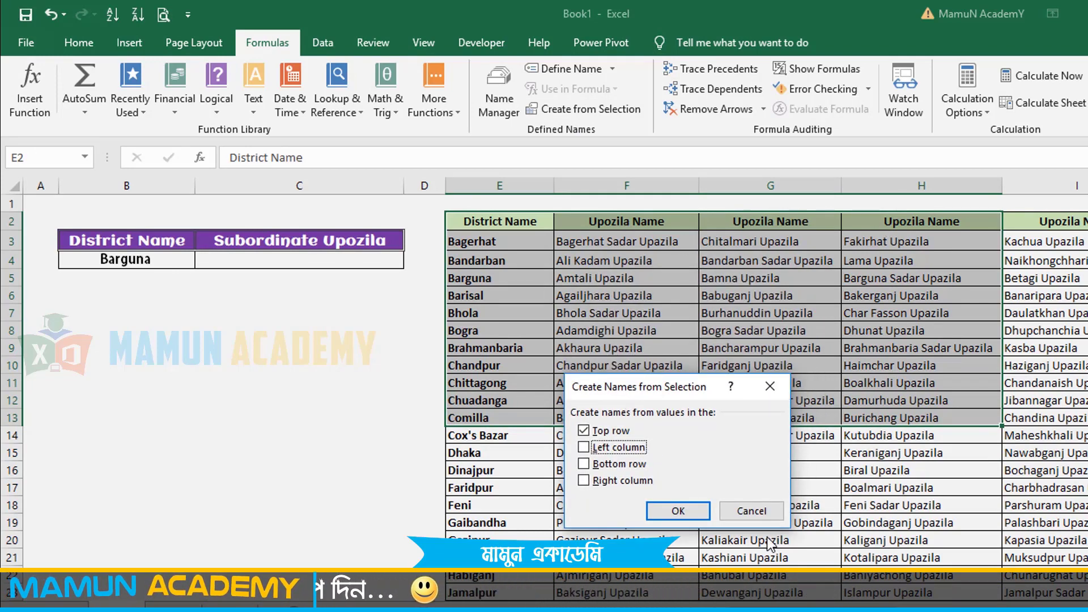
click(767, 513)
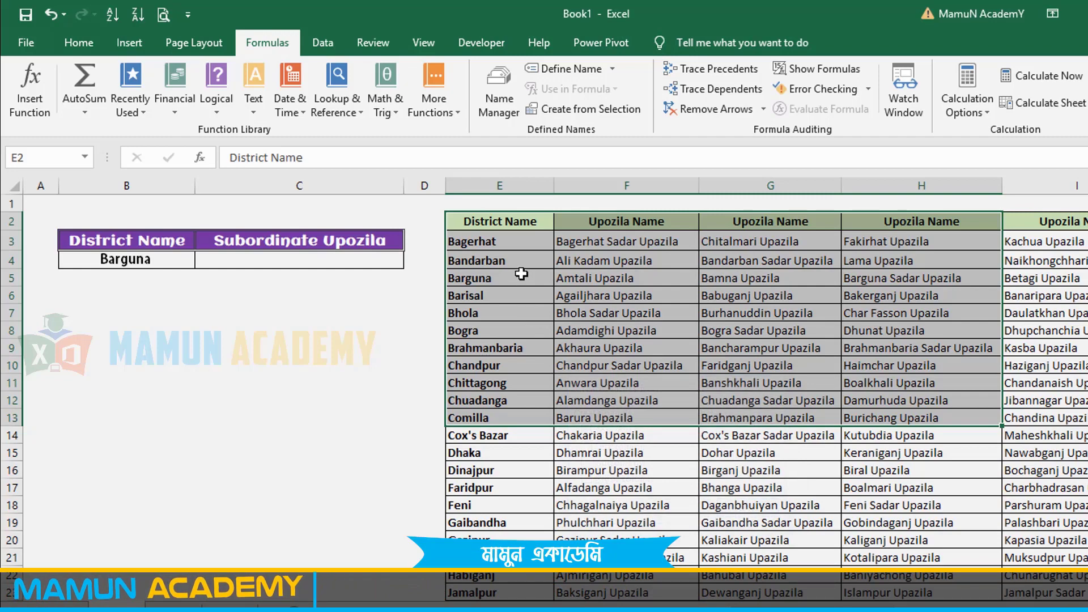
click(510, 295)
click(510, 220)
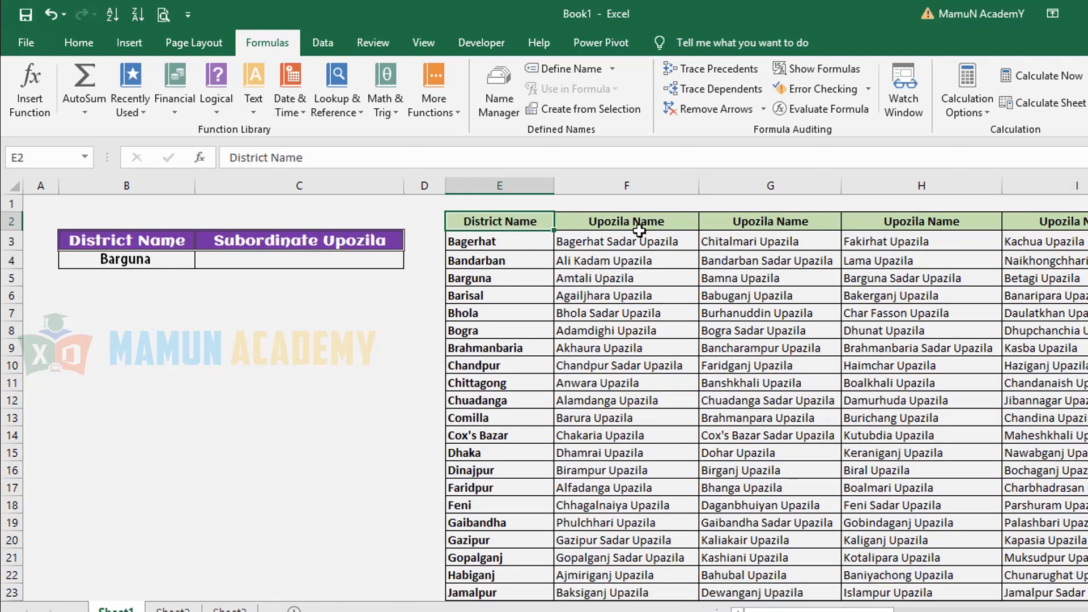
Select the table from E2 with Ctrl+Shift+End and create names from the Left column only.
key(ctrl+shift+End)
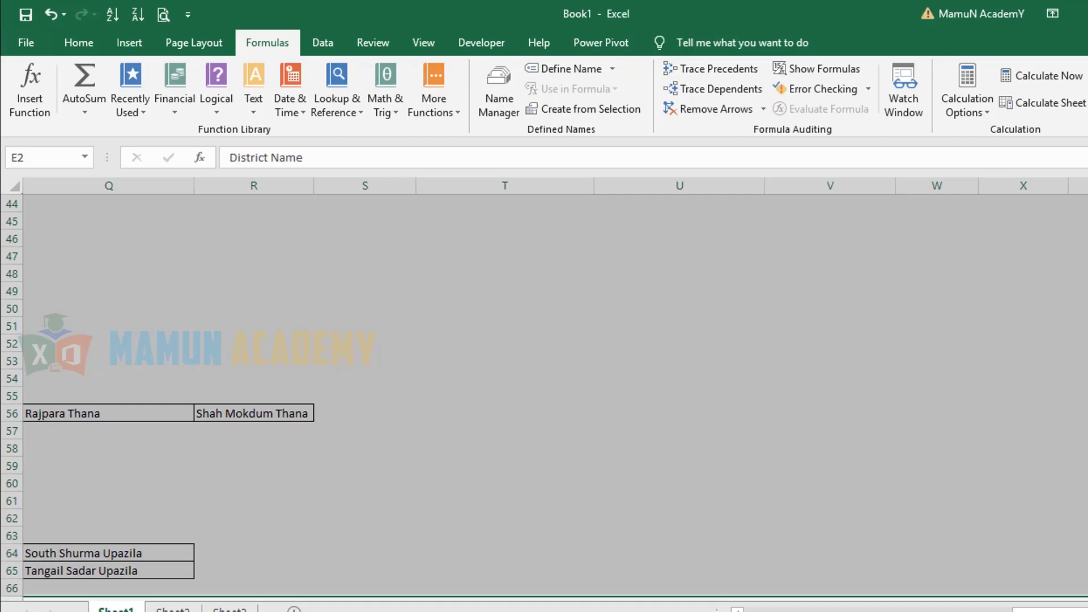
scroll(709, 412, left, 8)
scroll(709, 413, up, 8)
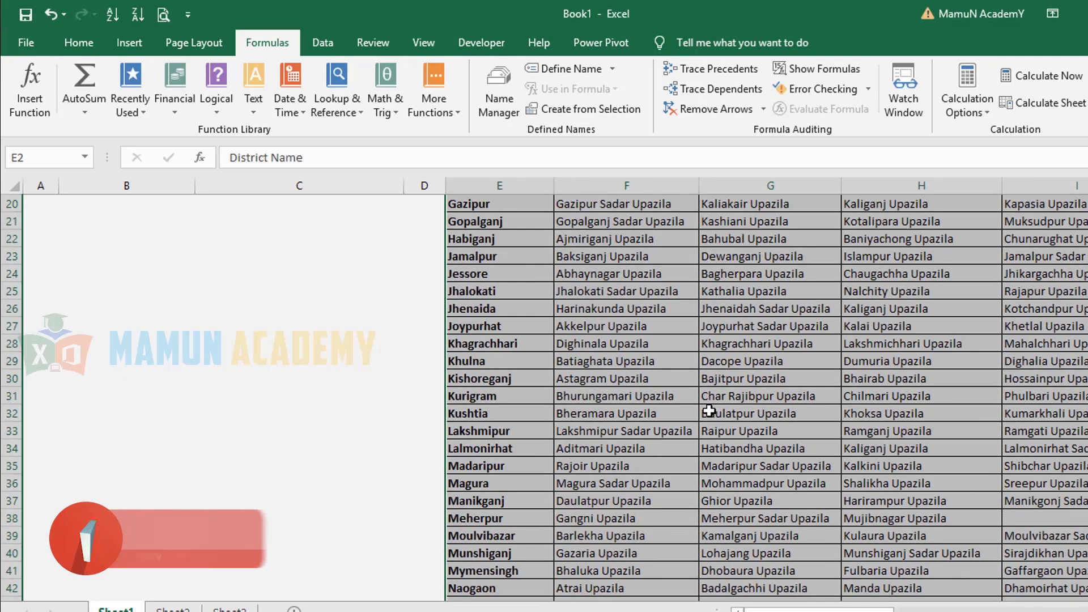
scroll(709, 412, up, 6)
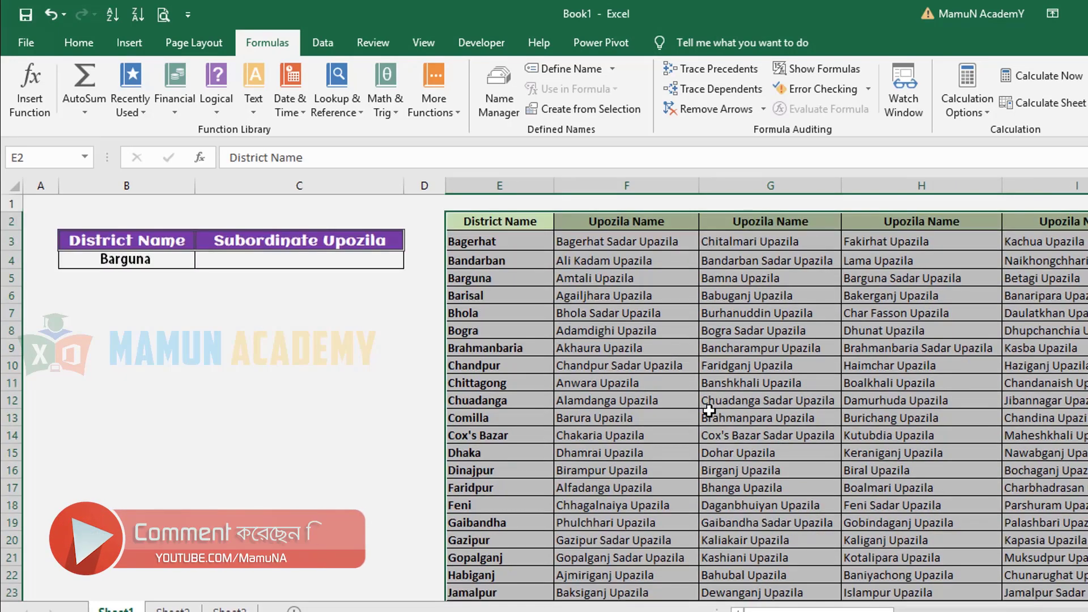
click(569, 108)
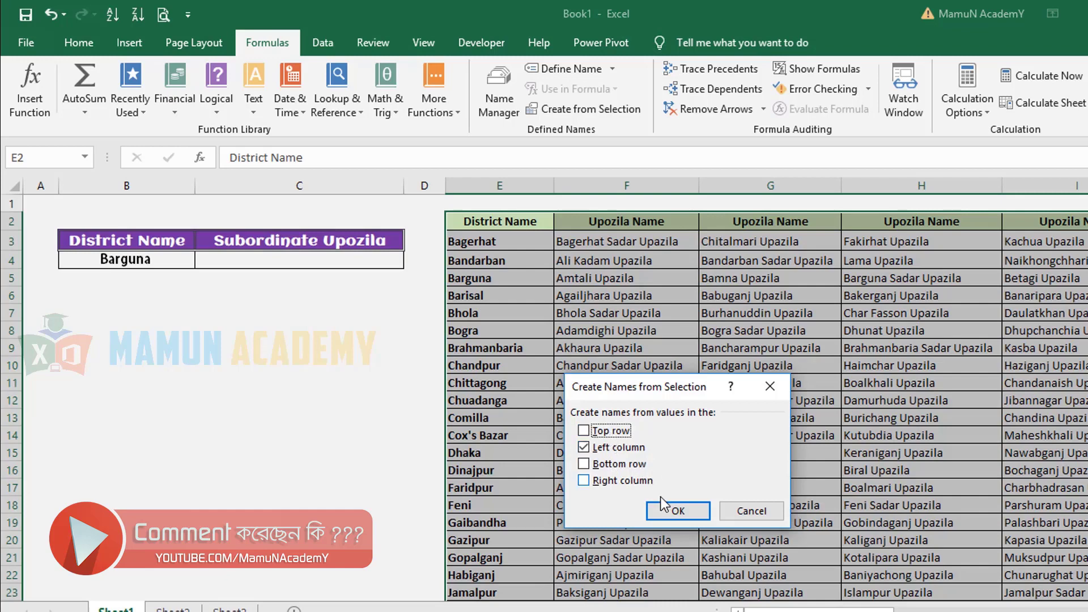
click(673, 512)
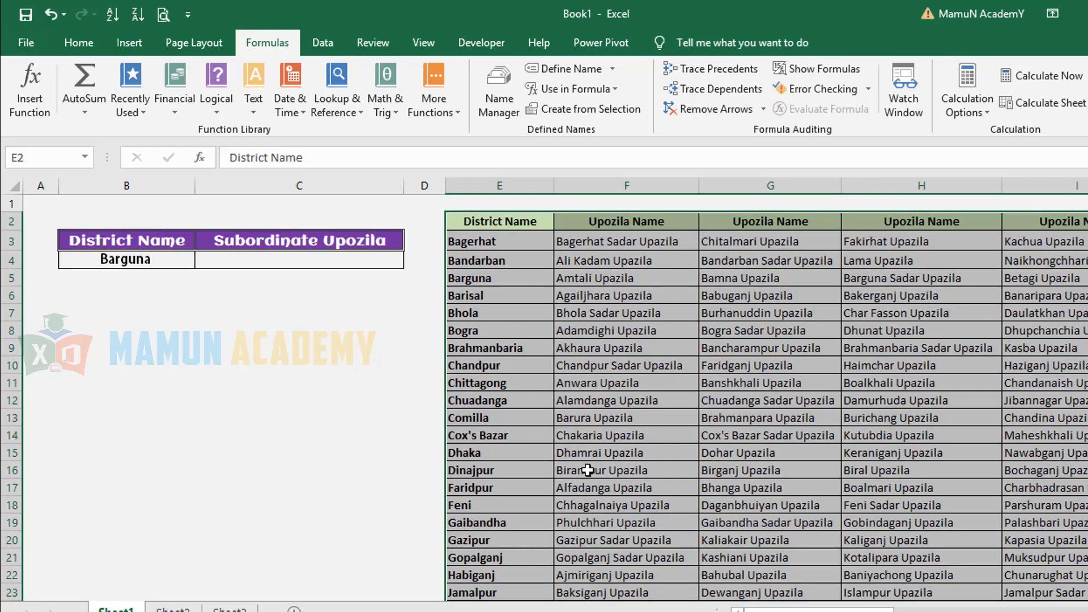
Open Name Manager beside the district table and go to the first name, Bagerhat.
click(480, 307)
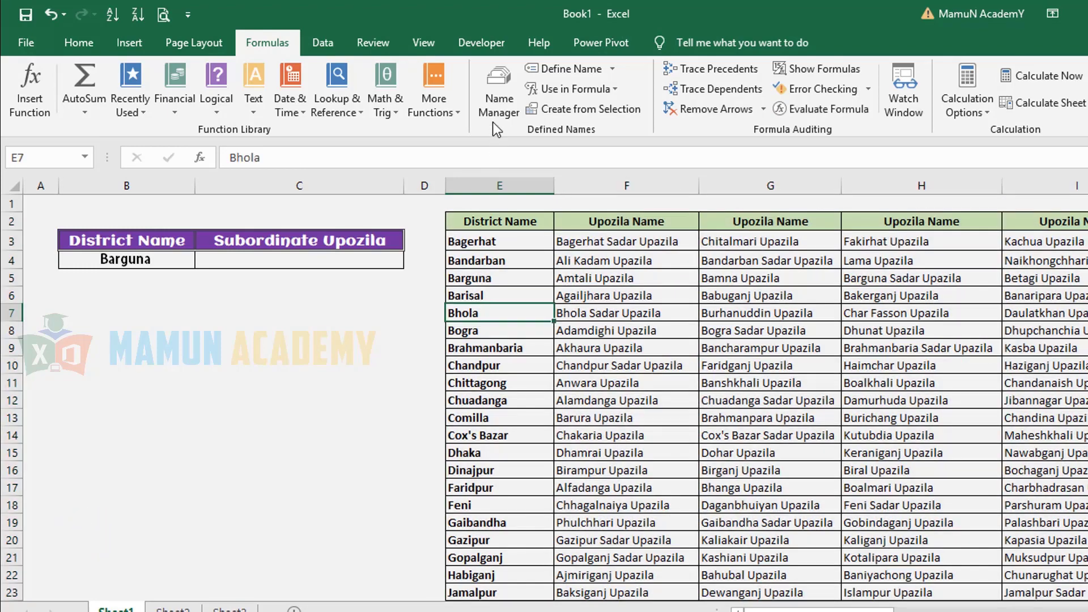
click(497, 91)
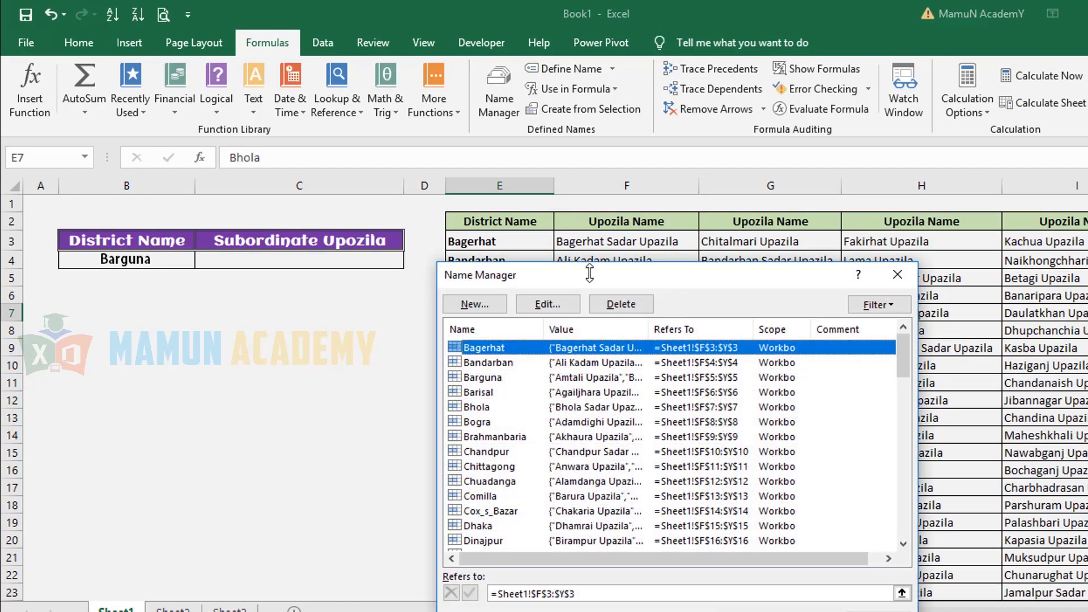
drag(601, 210, 799, 180)
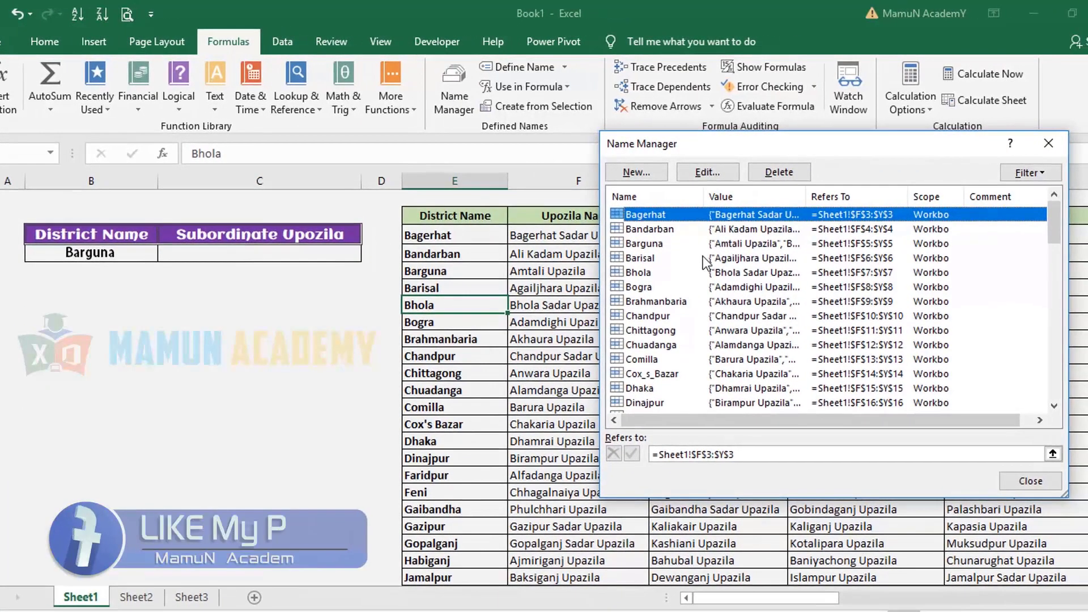
scroll(758, 271, down, 11)
scroll(704, 262, down, 6)
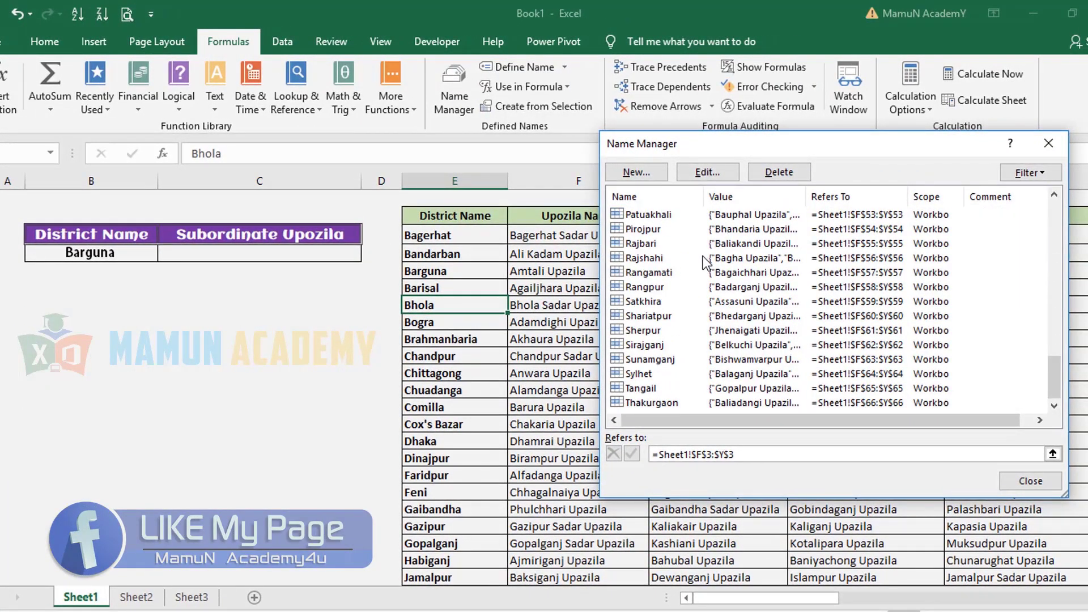
scroll(703, 277, up, 17)
key(Home)
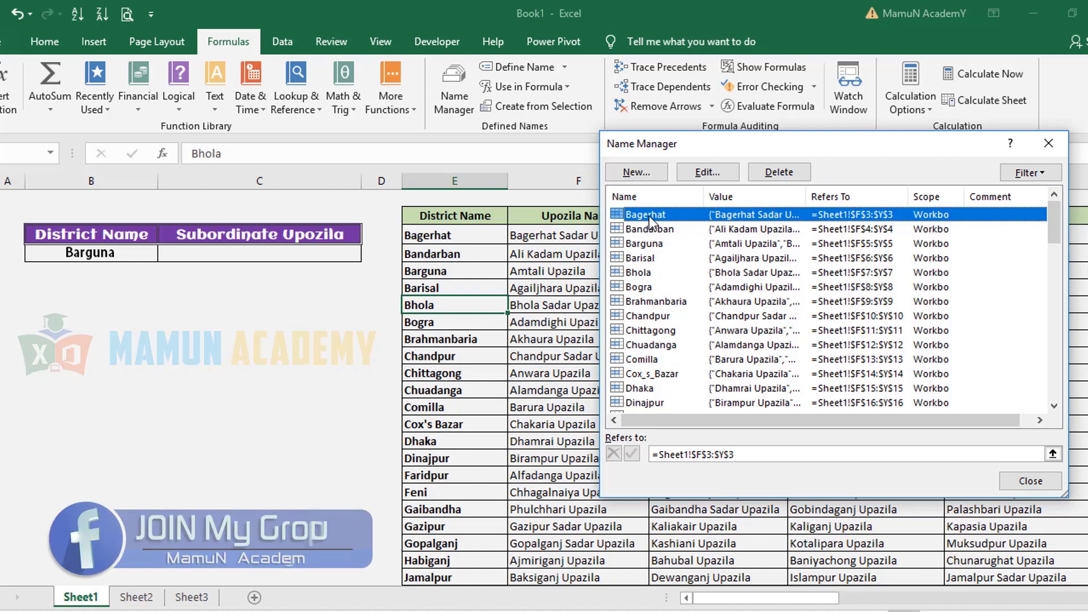
Check the Bagerhat, Bandarban and Chittagong ranges (e.g. Sheet1!$F$11:$Y$11), then close Name Manager.
click(683, 234)
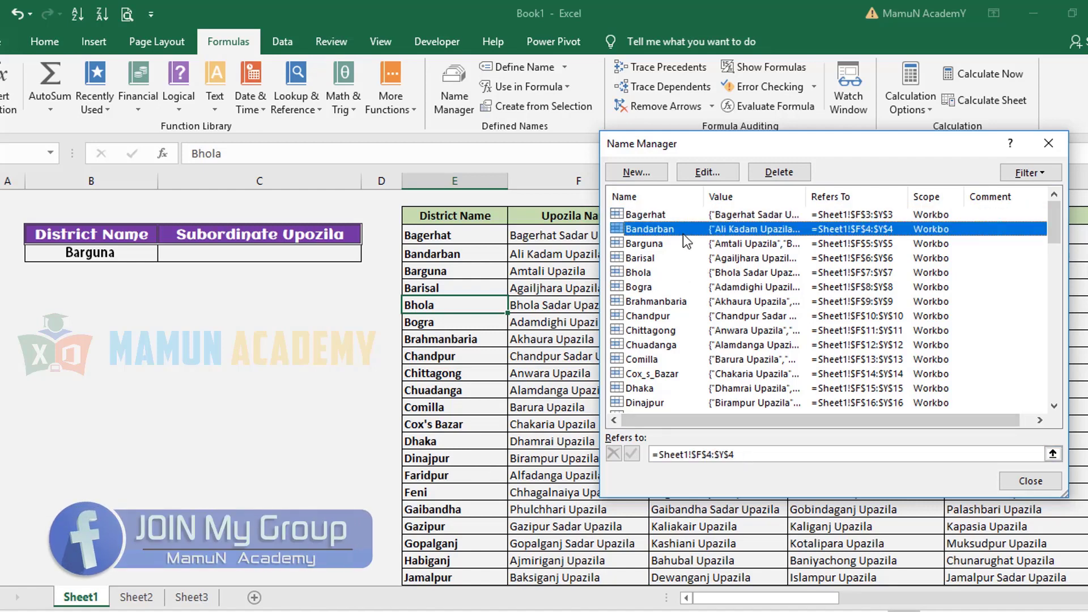
click(682, 215)
click(767, 461)
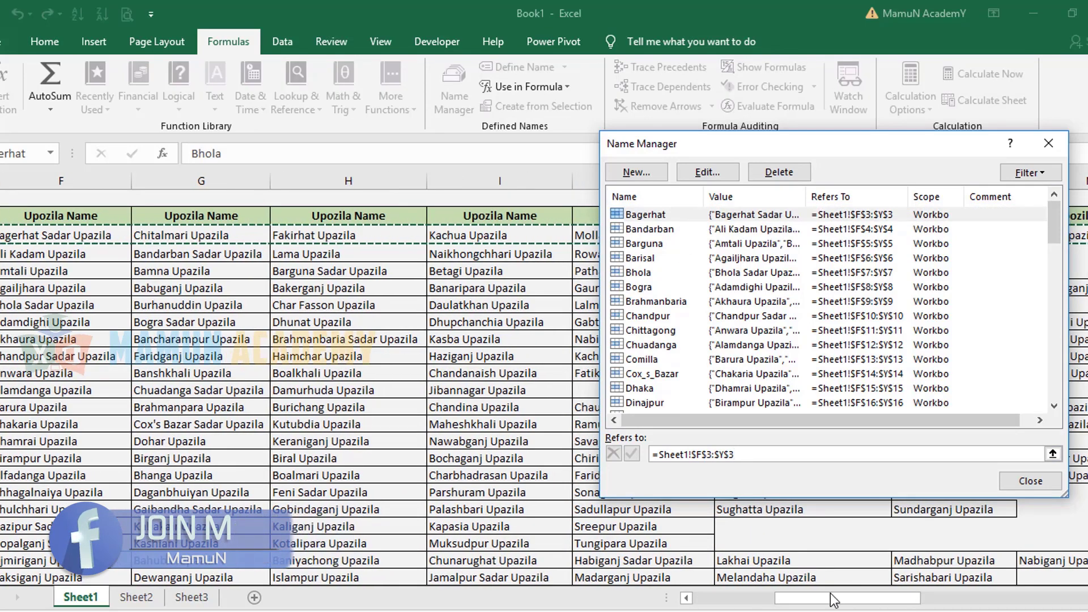
drag(848, 597, 764, 598)
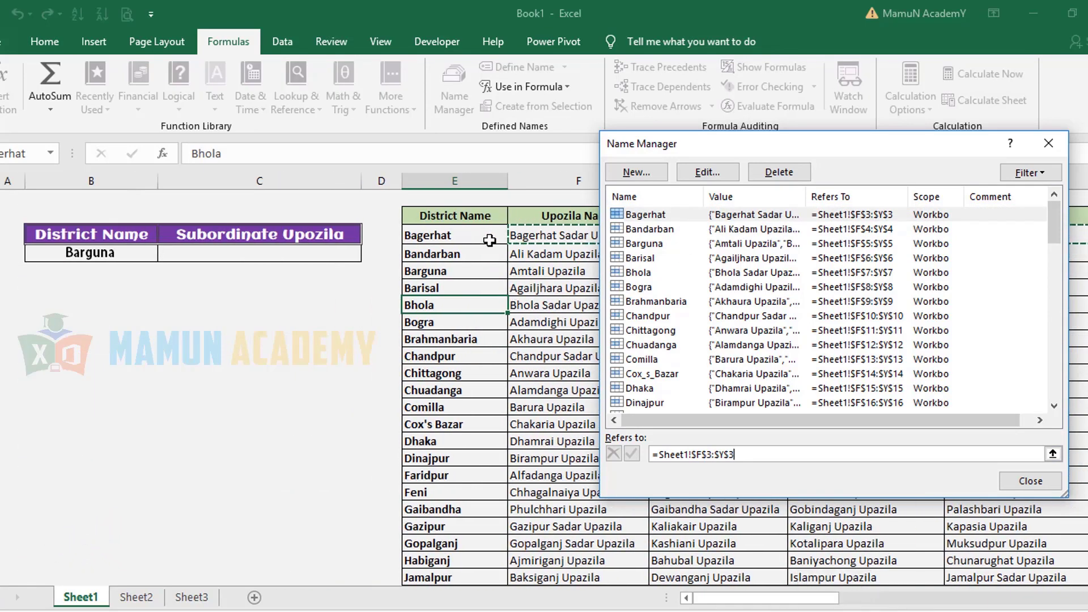
click(659, 229)
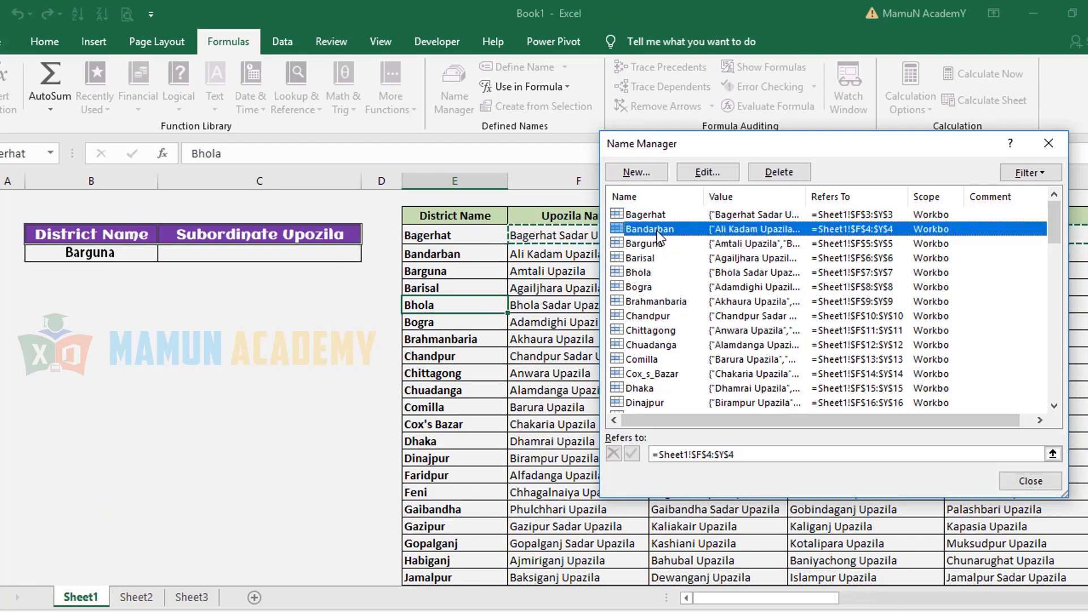
click(765, 458)
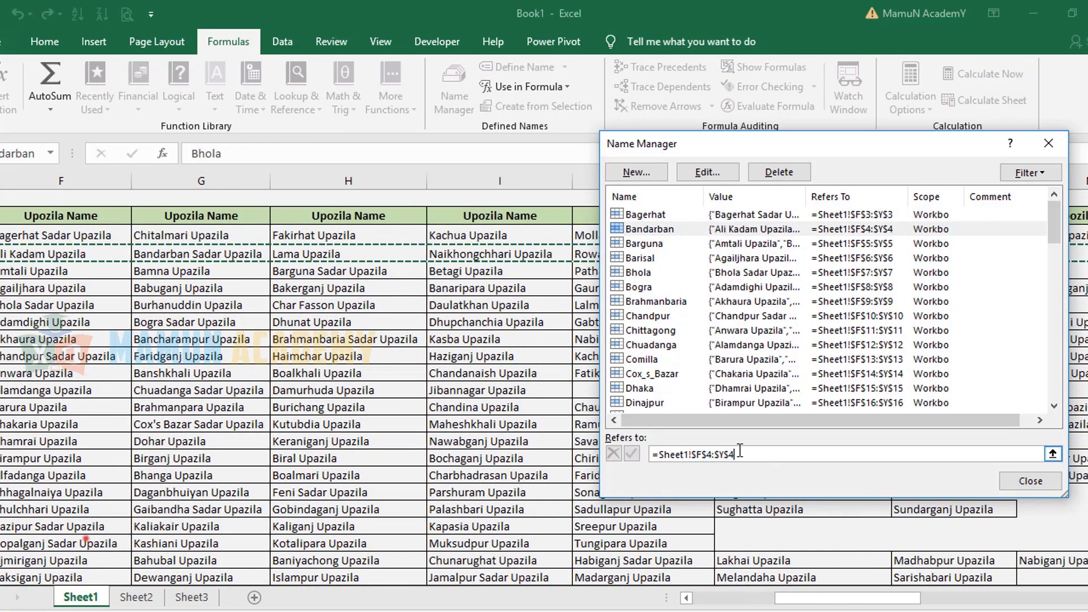
drag(836, 601, 754, 601)
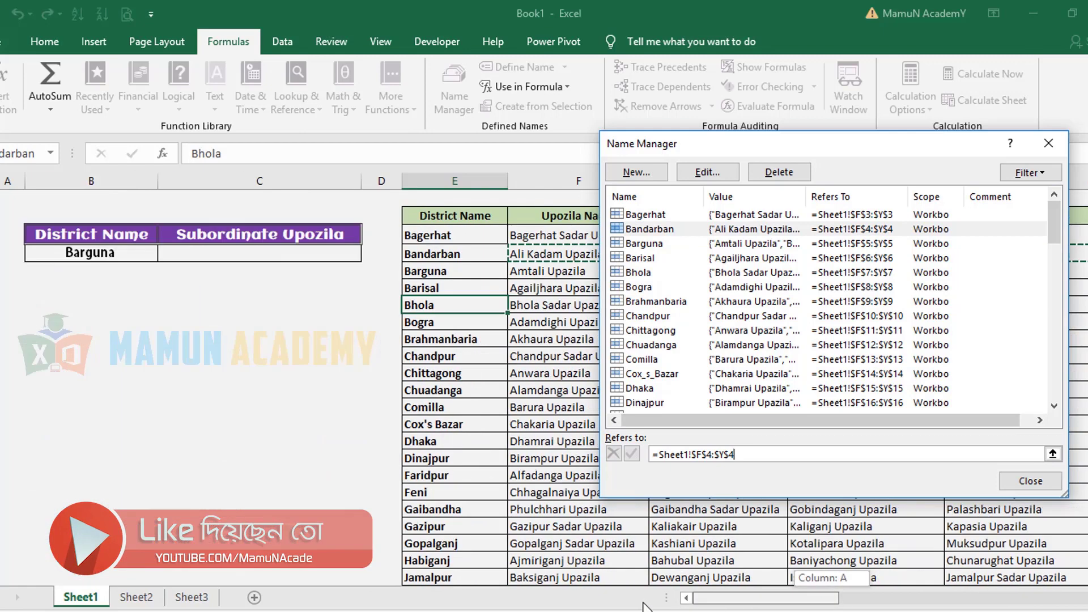
click(662, 334)
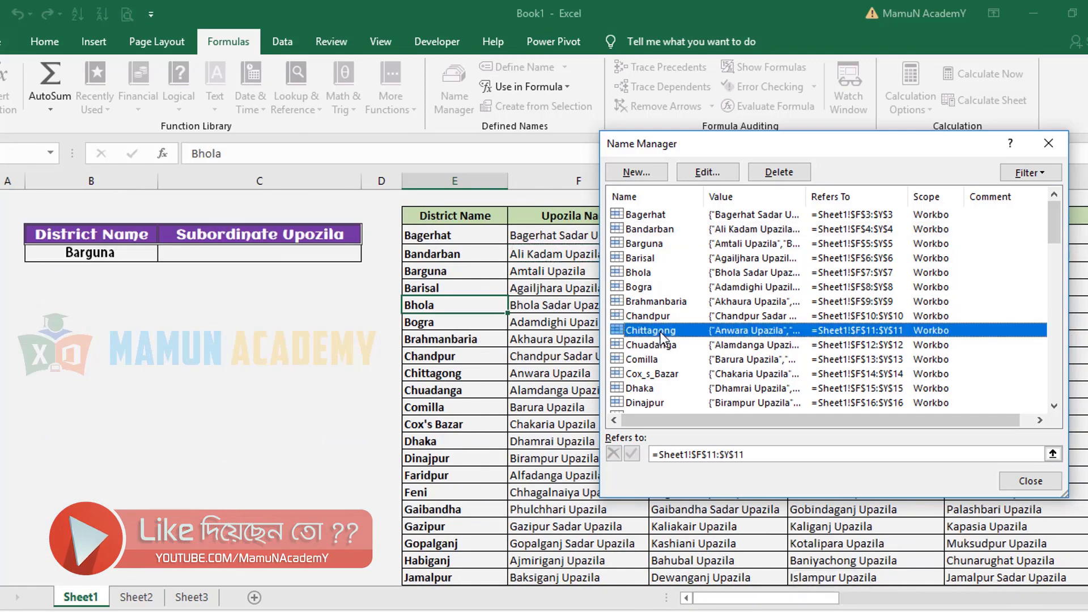
click(763, 457)
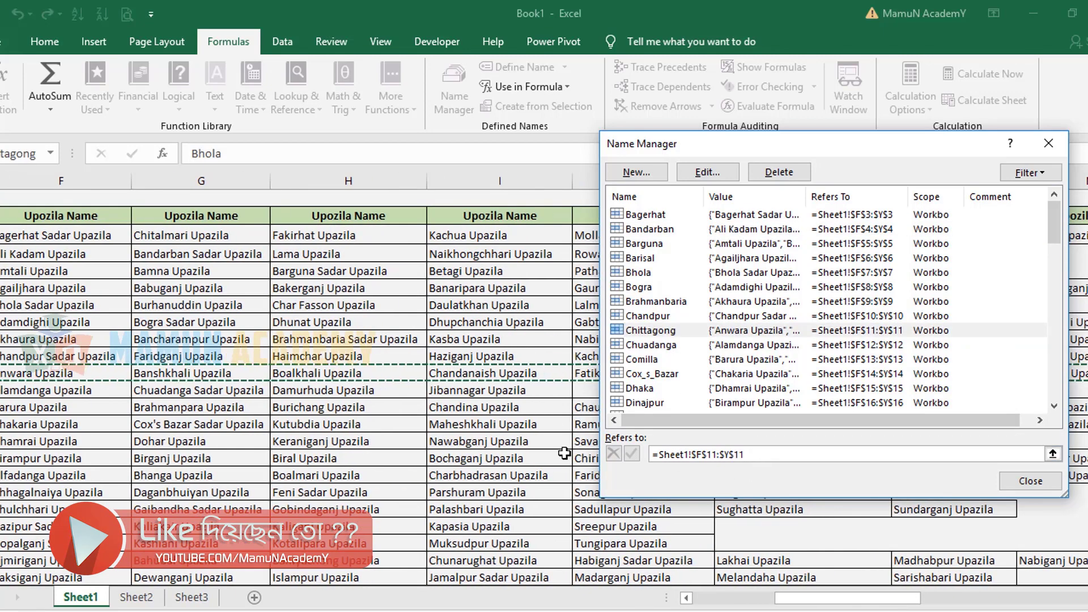
drag(796, 601, 652, 598)
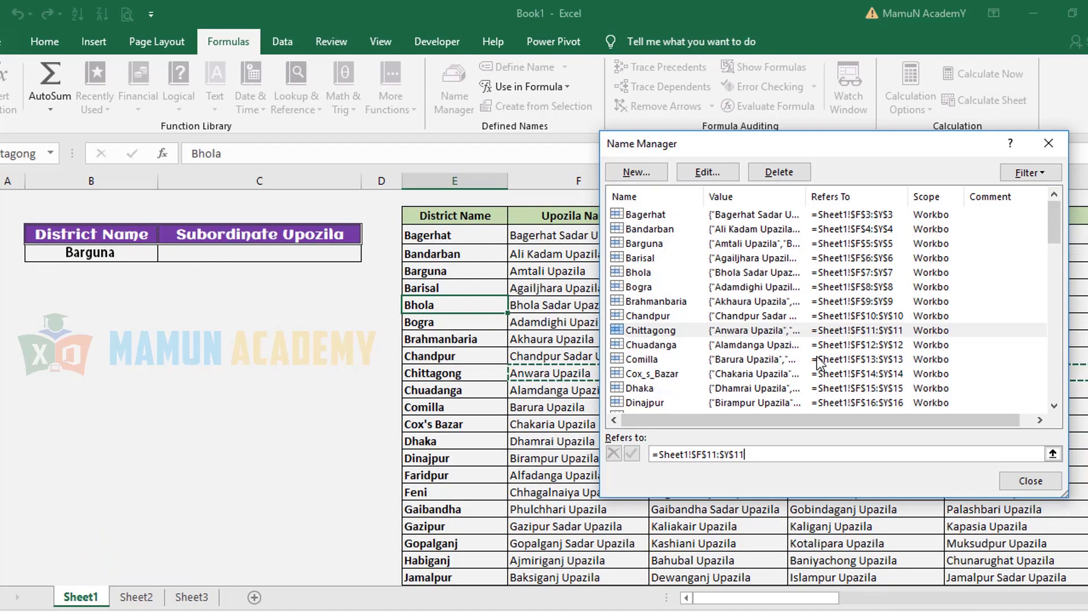
click(1029, 482)
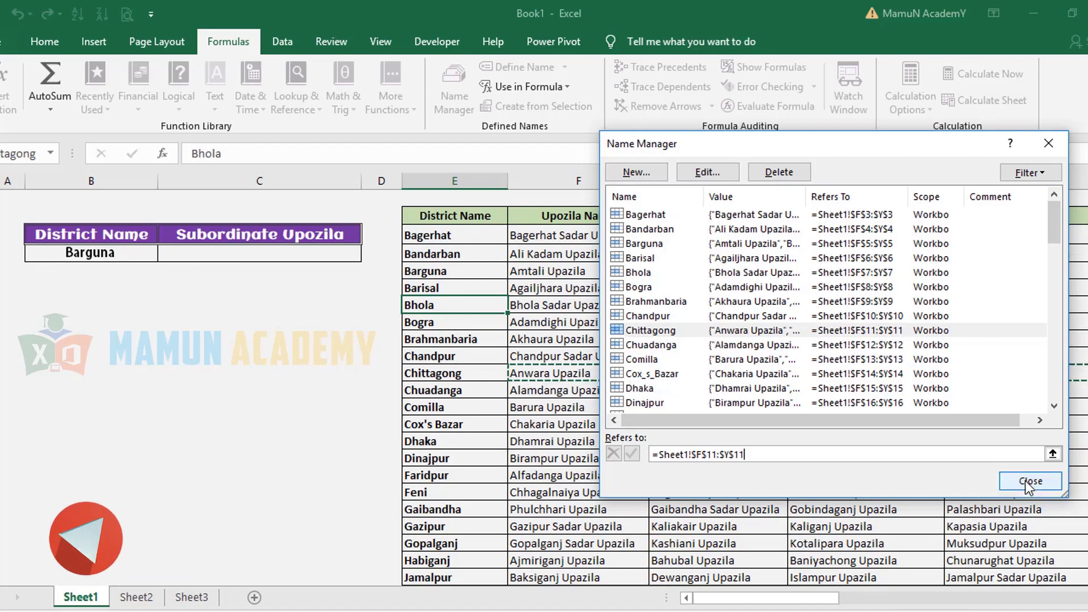
Select C4 and open its Data Validation dialog with Alt+D+L, moved near the sheet centre.
click(347, 255)
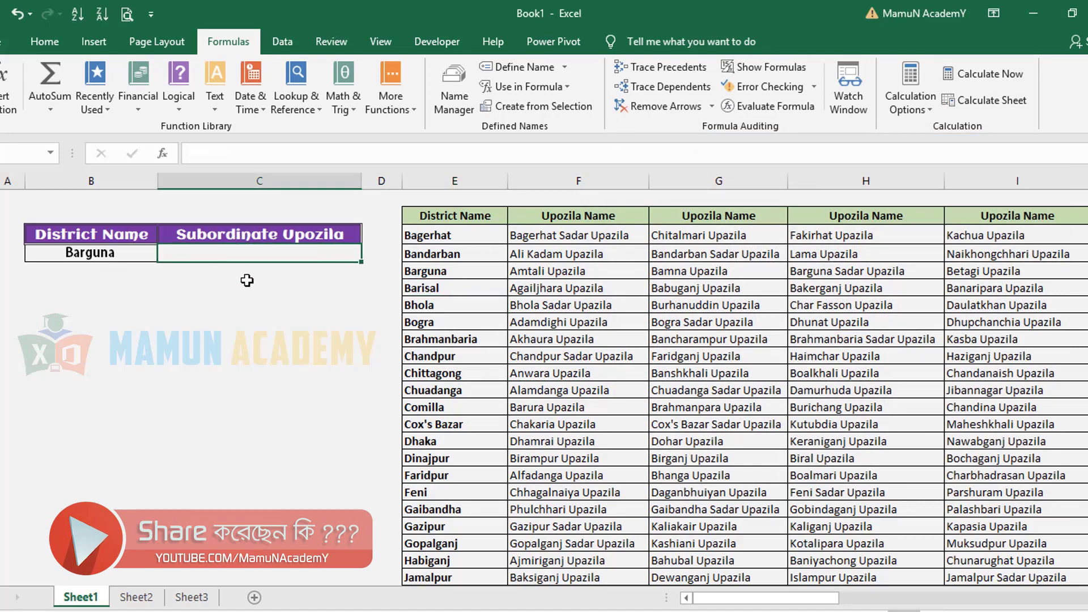
click(48, 43)
click(279, 39)
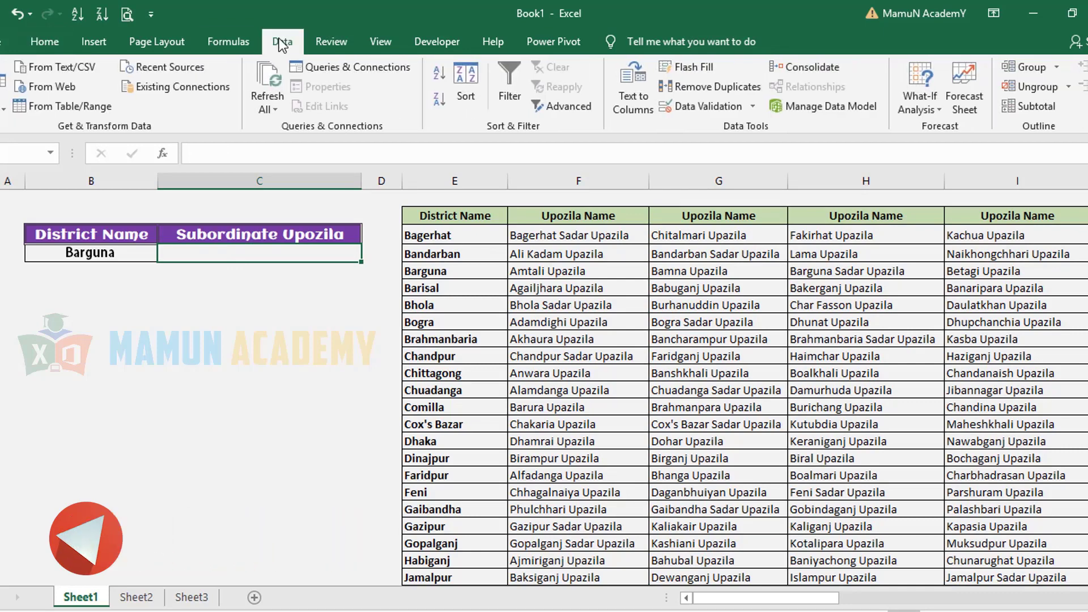
click(688, 109)
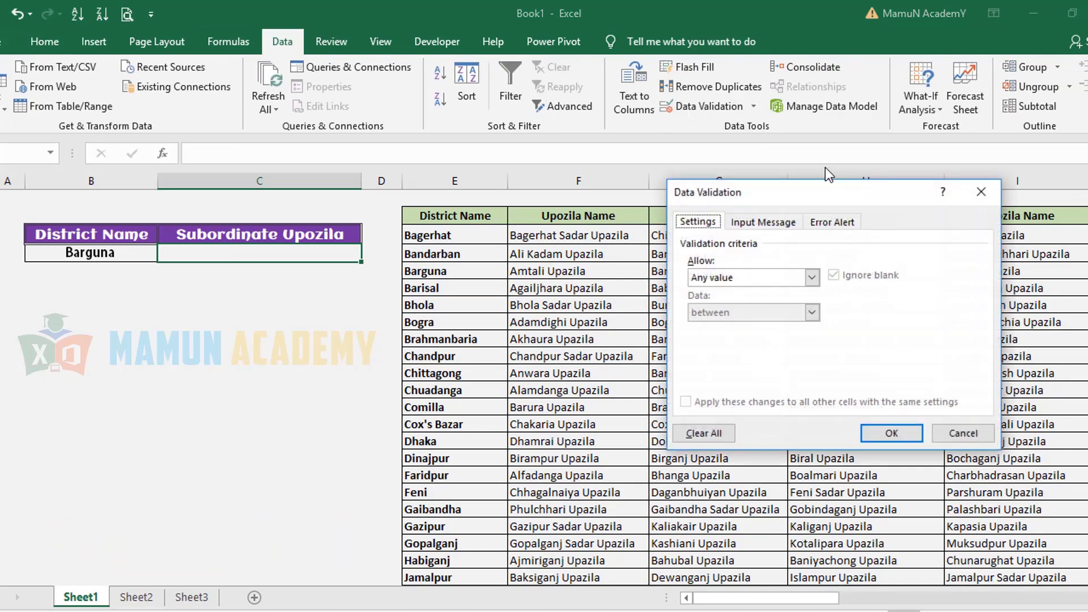
click(982, 192)
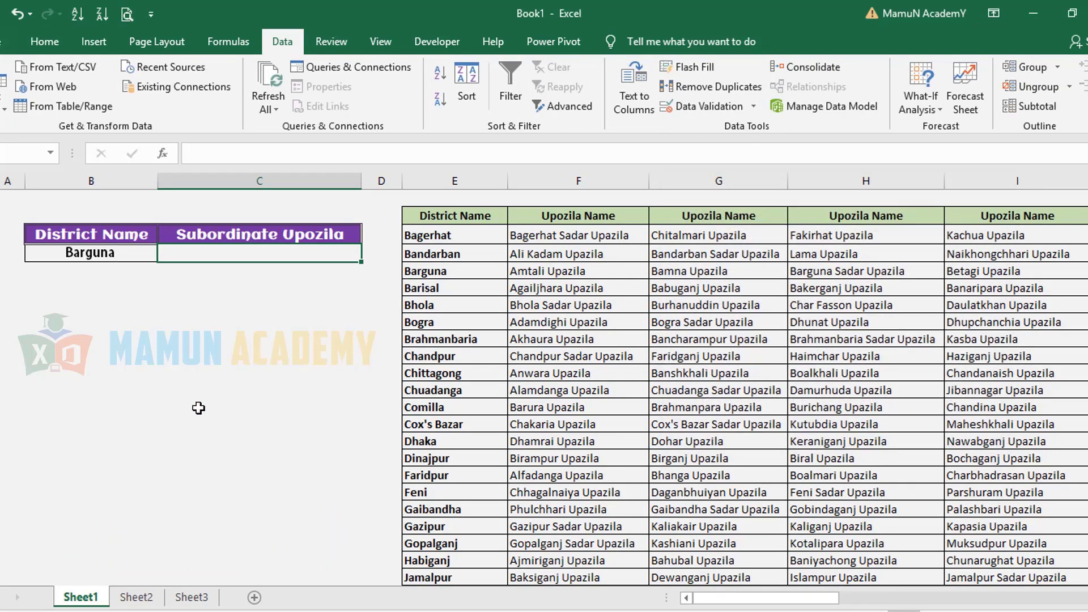
key(alt+d)
key(l)
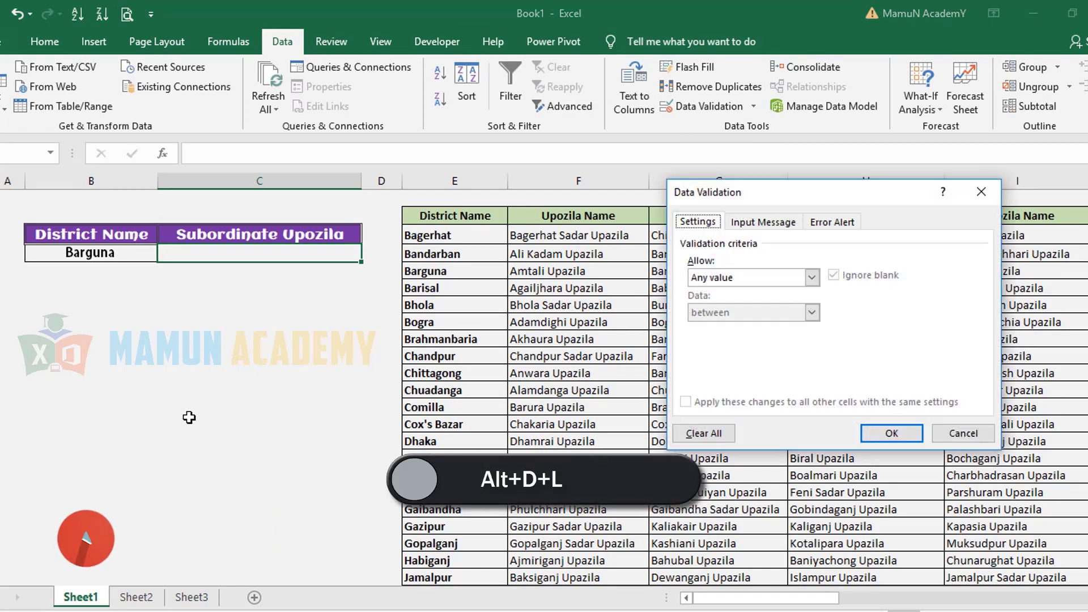
drag(732, 197, 615, 244)
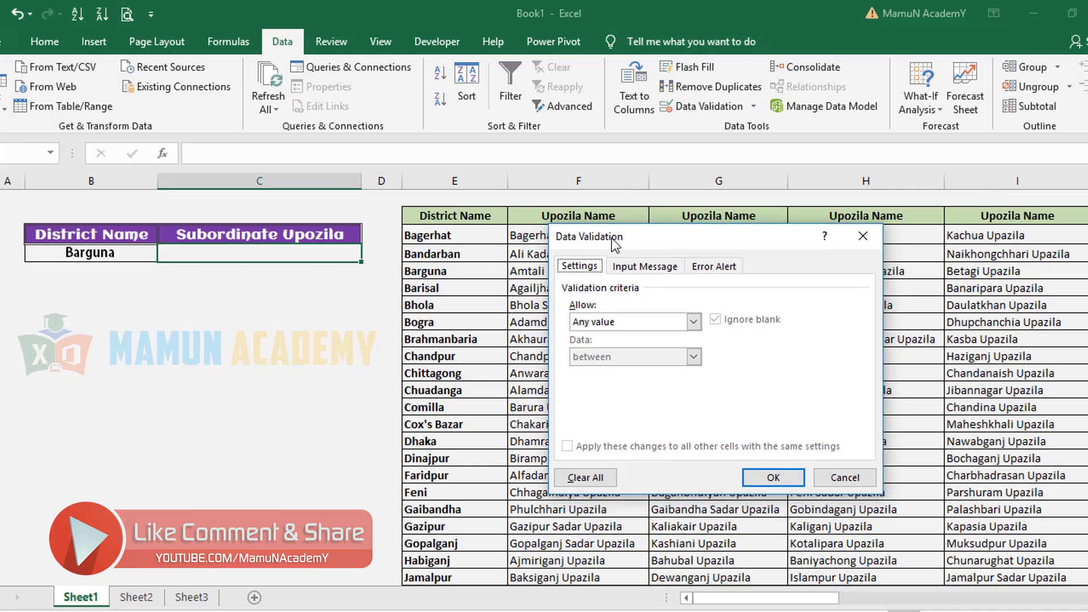
Change C4's validation Allow setting from Any value to List.
key(Tab)
key(alt+Down)
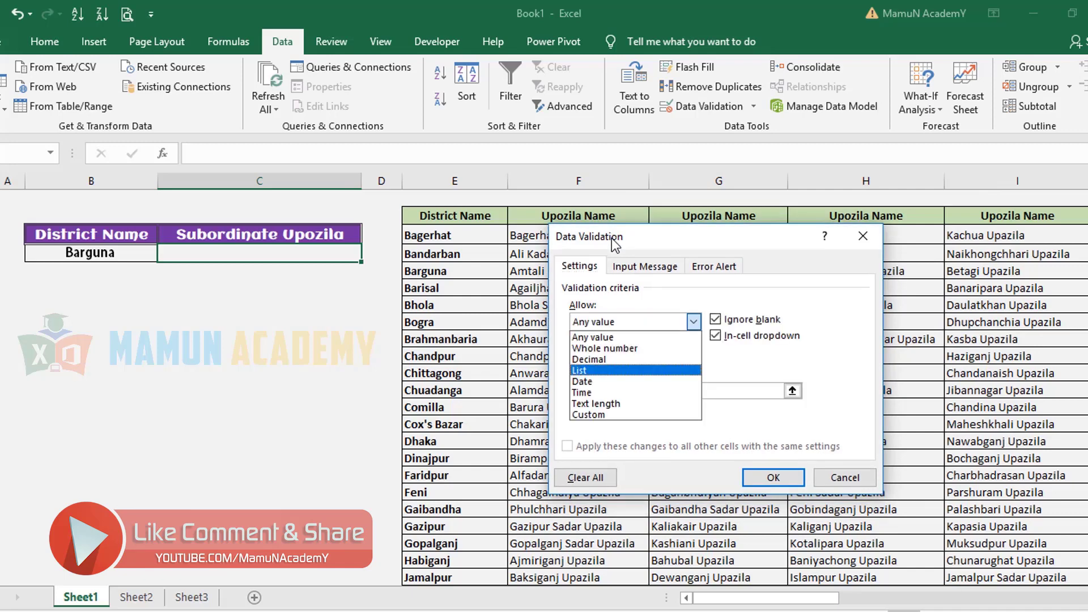
key(Down)
key(Down)
key(Down)
key(Return)
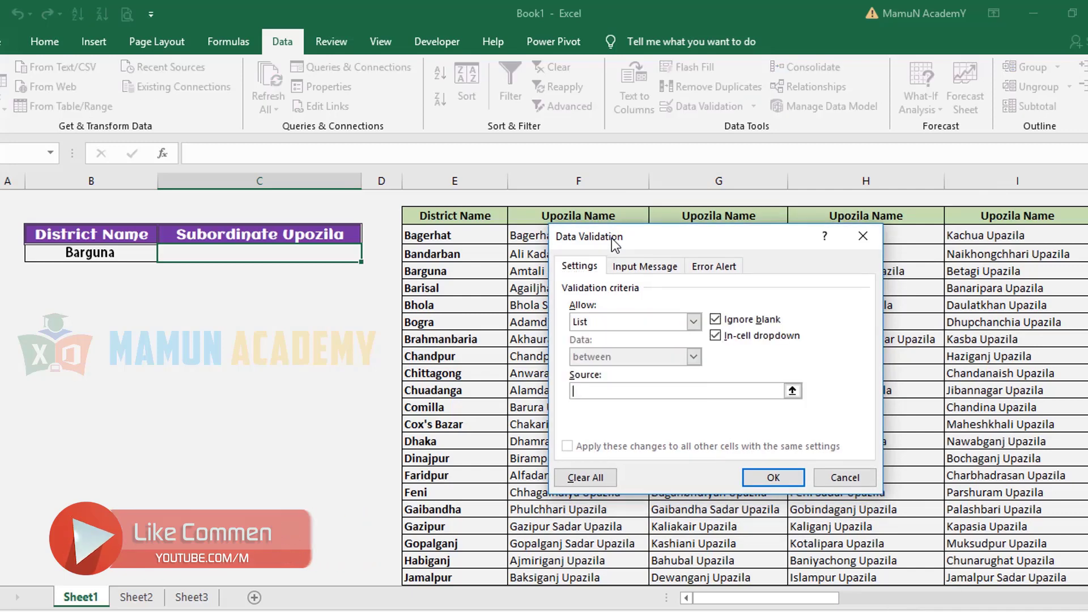
drag(615, 244, 685, 242)
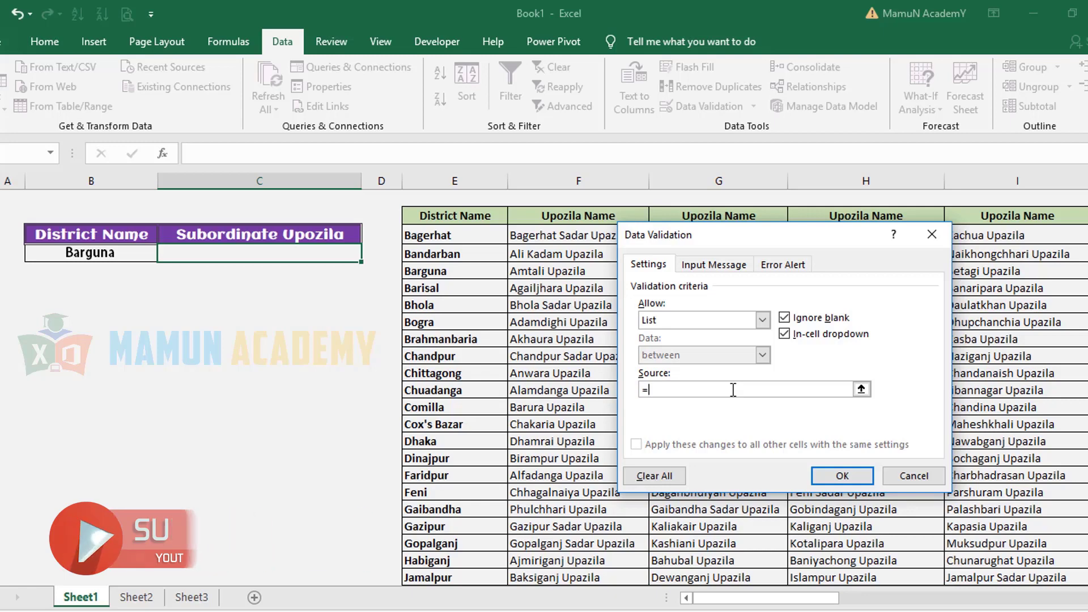
Enter =INDIRECT($B$4) as C4's list Source and confirm the validation with OK.
text(indirect()
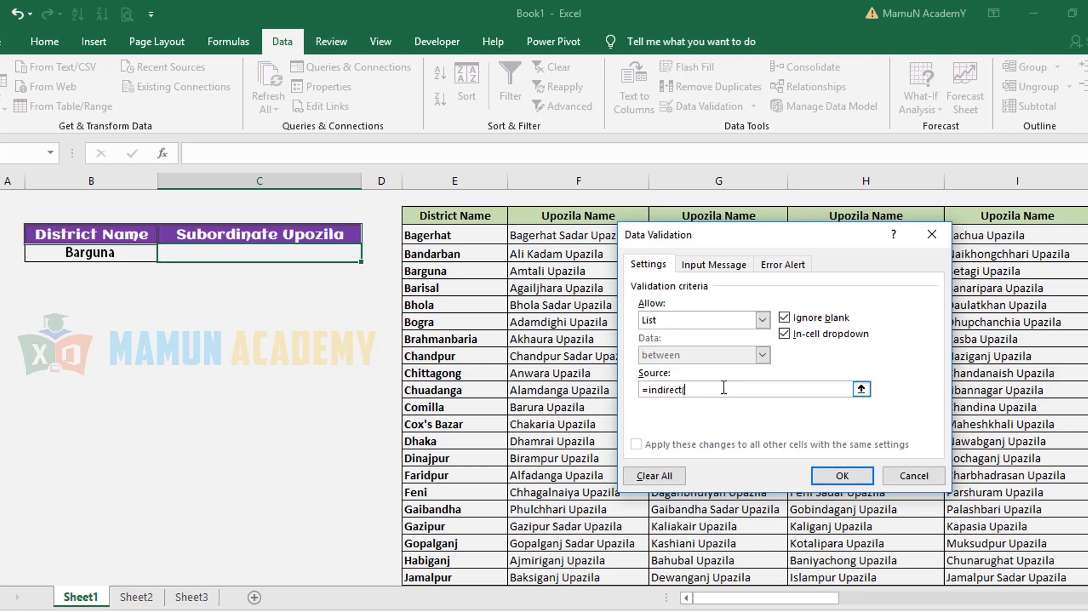
click(234, 362)
click(139, 371)
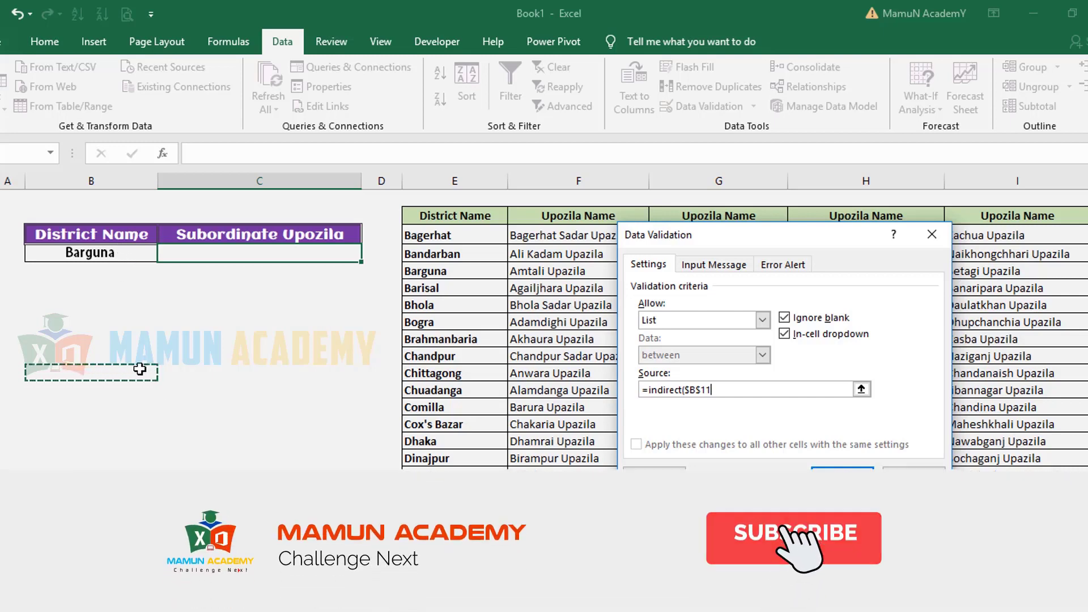
click(90, 245)
click(116, 373)
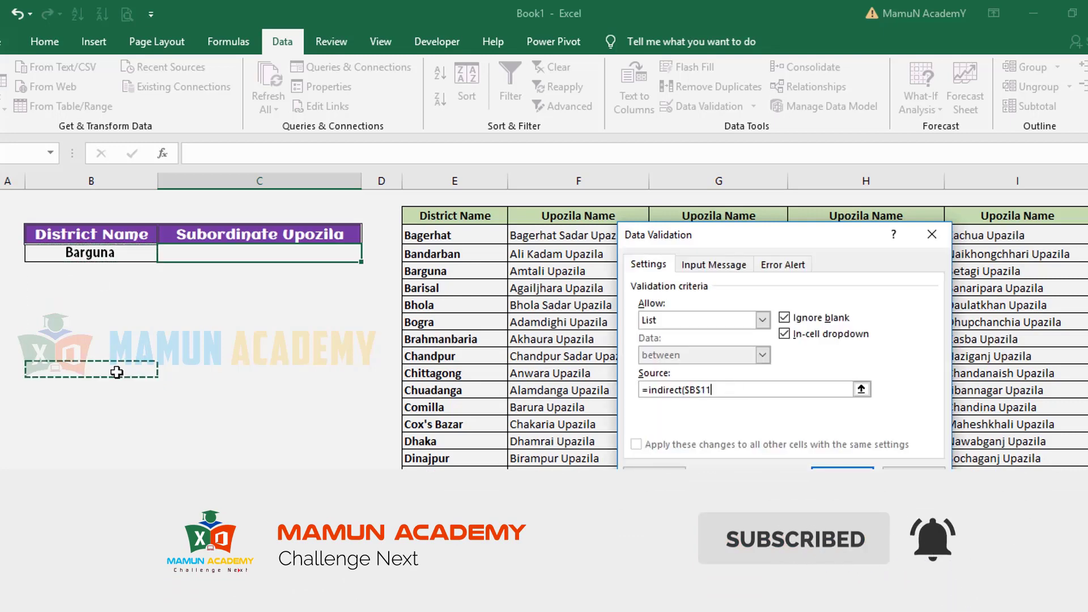
click(205, 422)
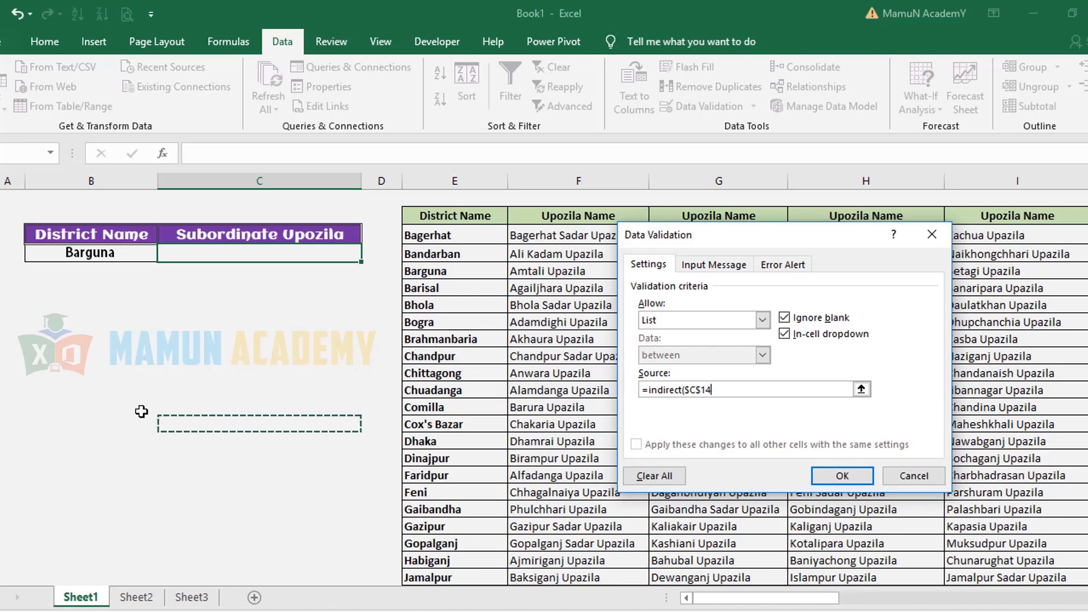
key(BackSpace)
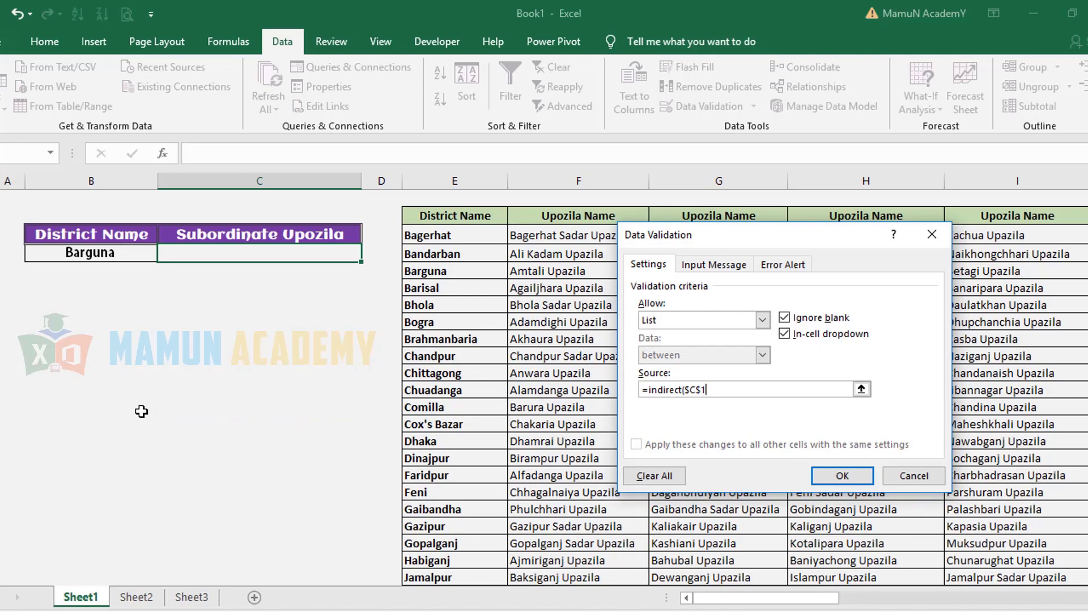
text($B$4)
click(102, 257)
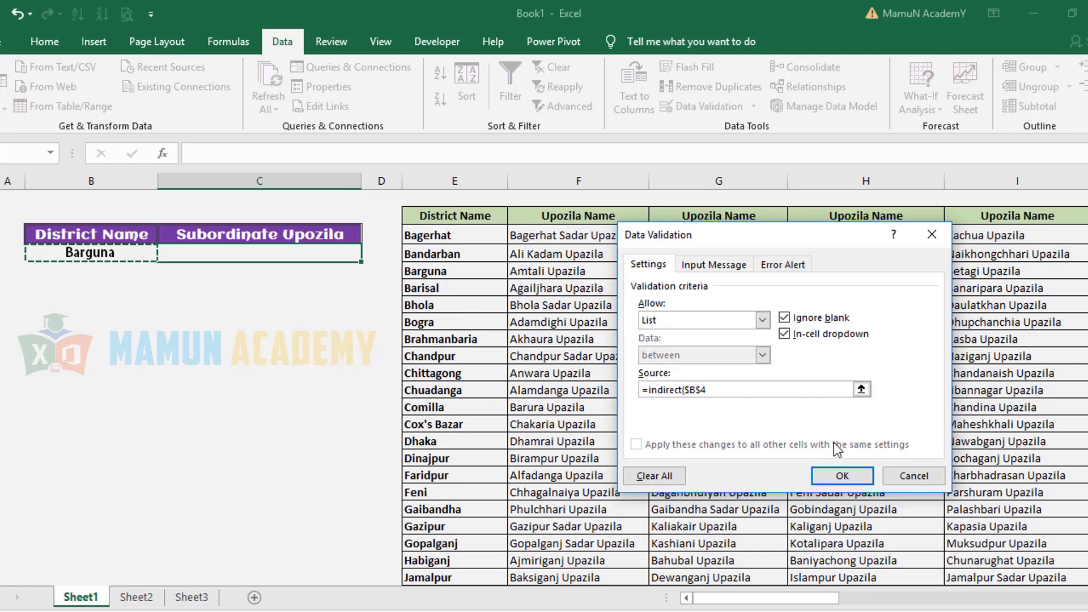
click(861, 477)
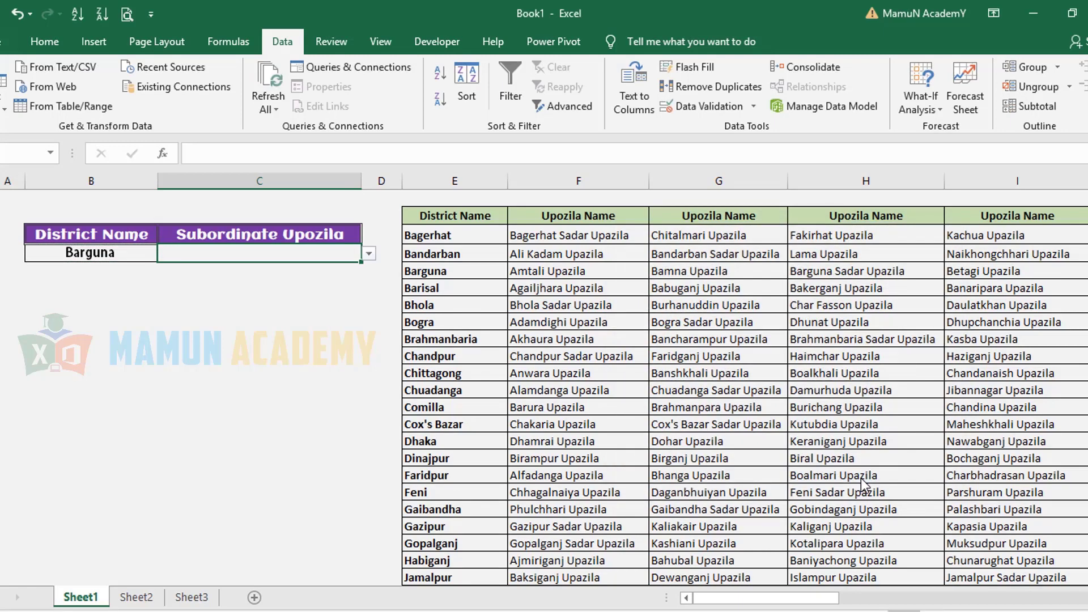
Test C4's dropdown with Amtali Upazila, then change the district in B4 to Bhola.
click(370, 255)
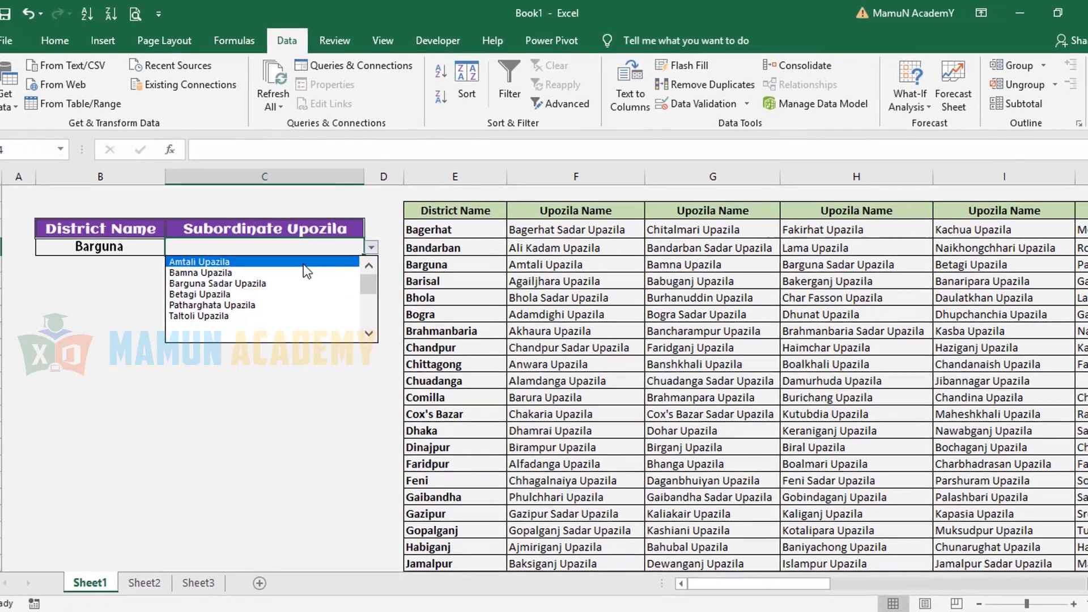
click(300, 269)
click(300, 325)
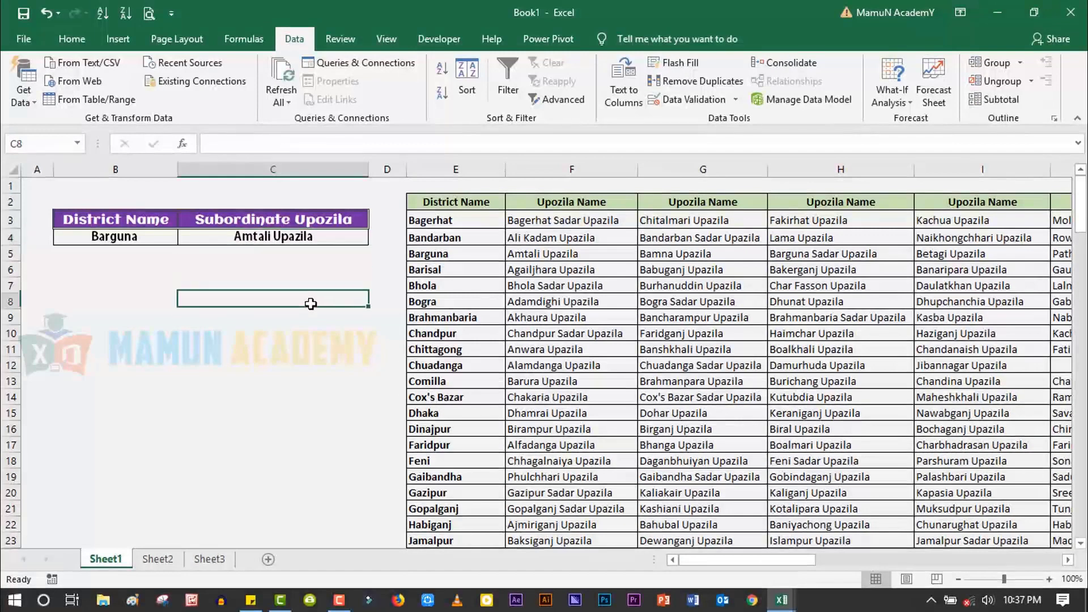
click(163, 237)
click(185, 238)
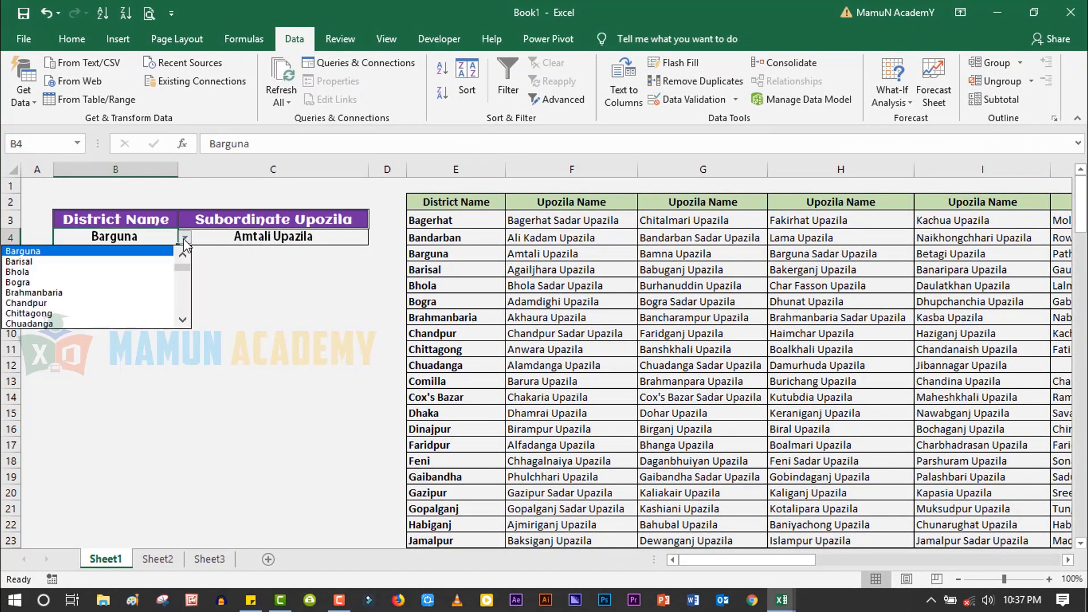
click(143, 273)
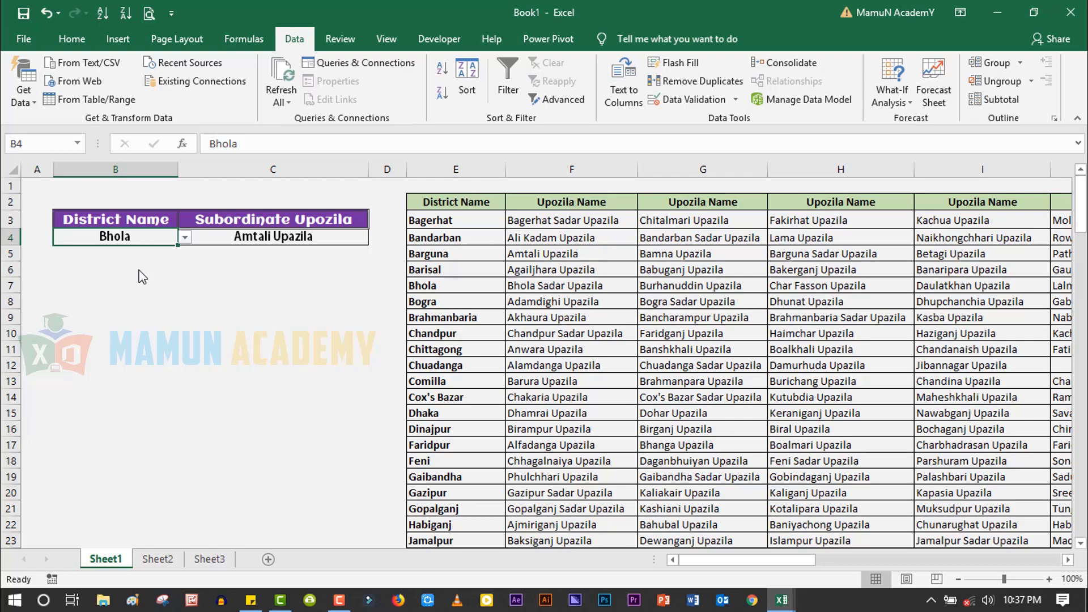
click(304, 300)
Pick Bhola Sadar Upazila for C4 from Bhola's upazila list.
click(441, 282)
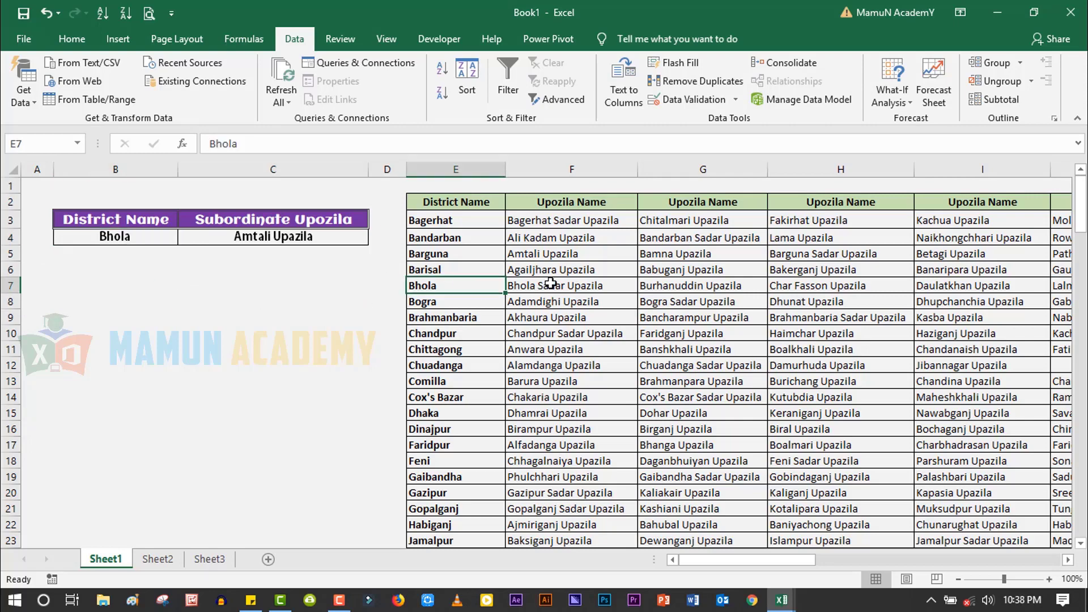
click(551, 284)
click(332, 237)
click(376, 238)
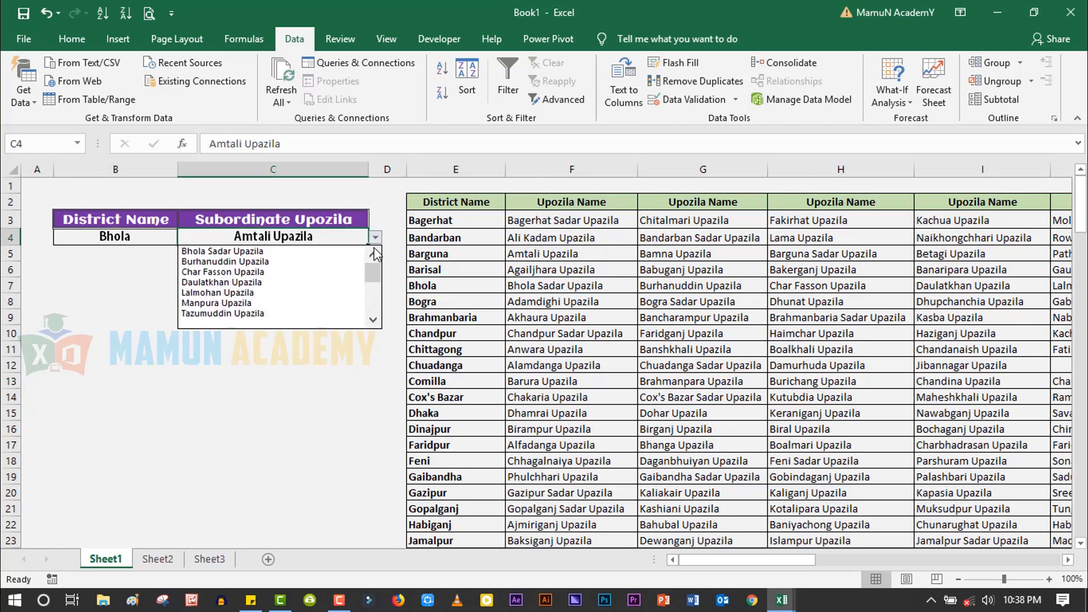
click(293, 253)
click(307, 307)
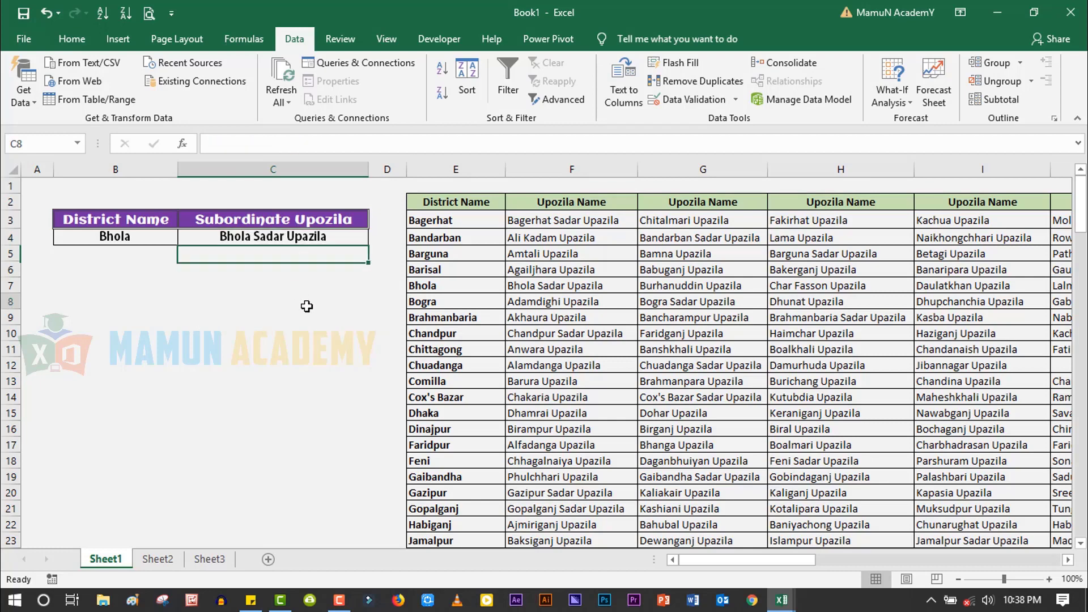
Change B4 to Chandpur, leaving Bhola Sadar Upazila in C4, and show the Formulas tab.
click(157, 241)
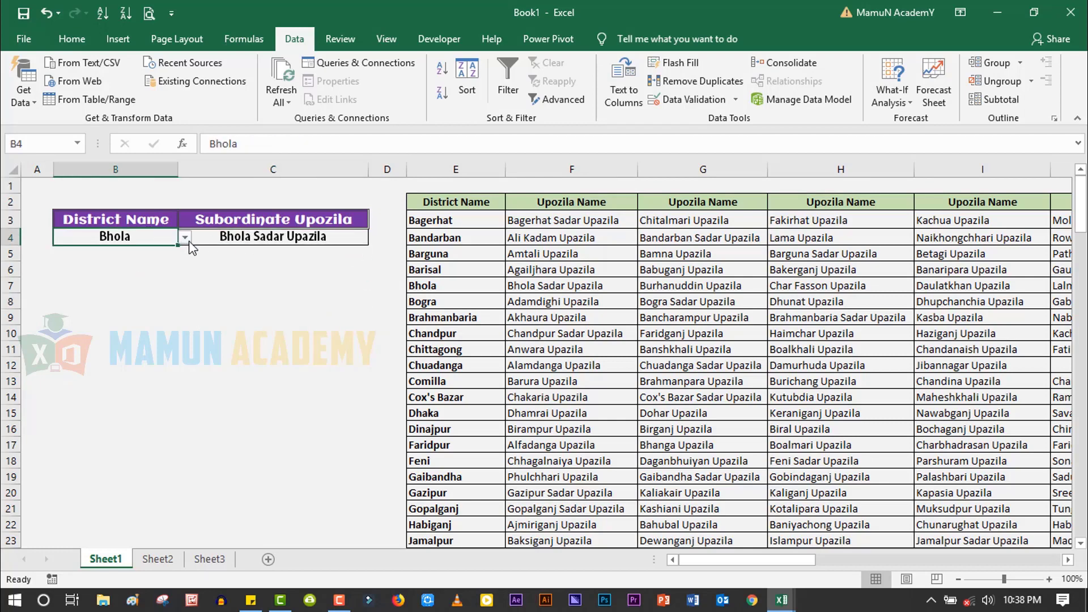
click(185, 237)
click(34, 276)
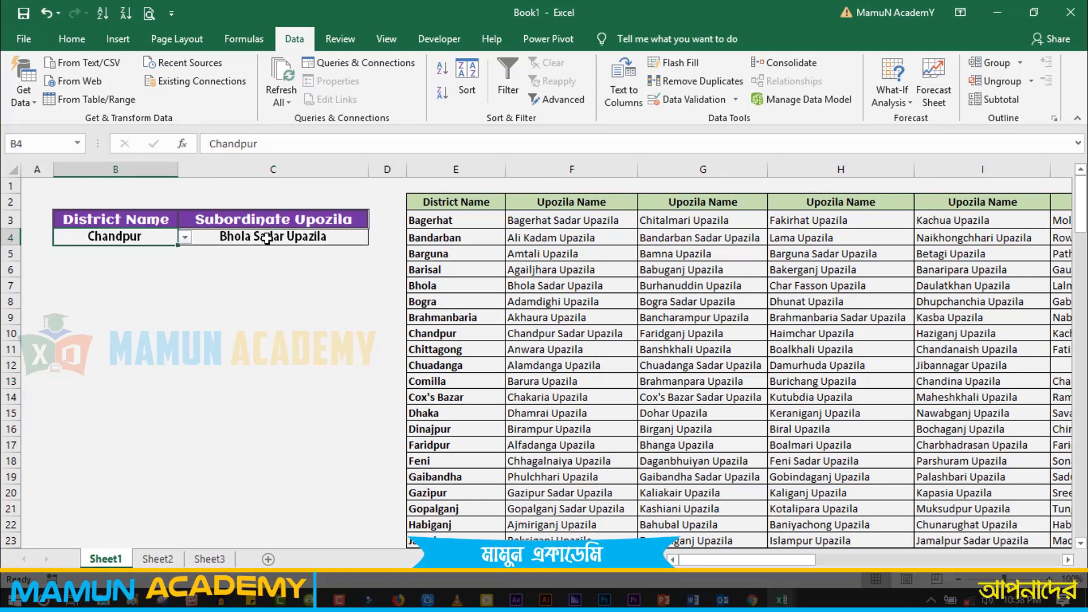
click(267, 238)
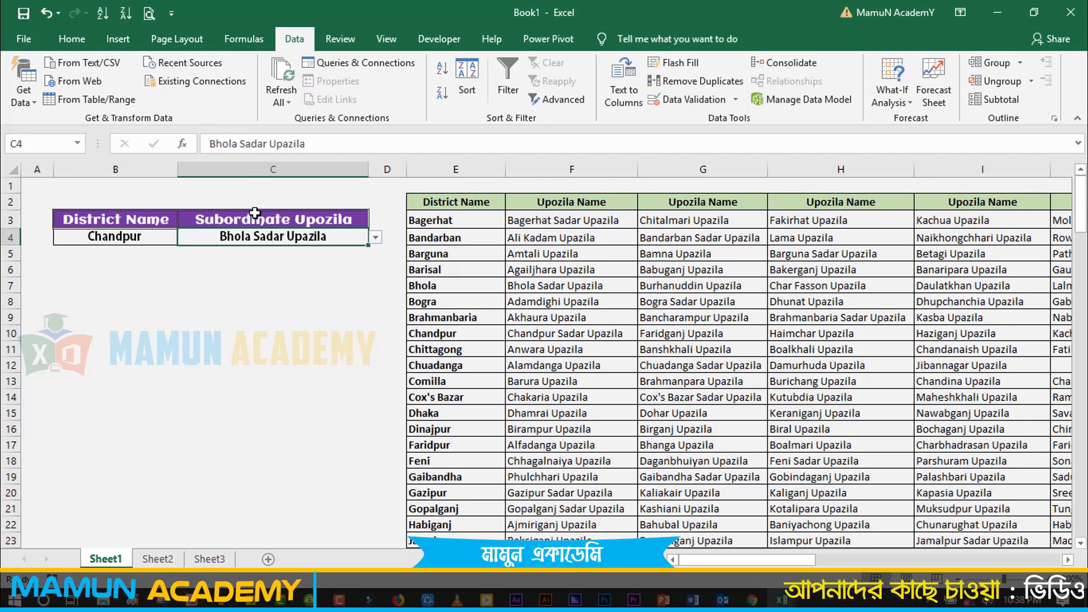
drag(255, 237, 132, 242)
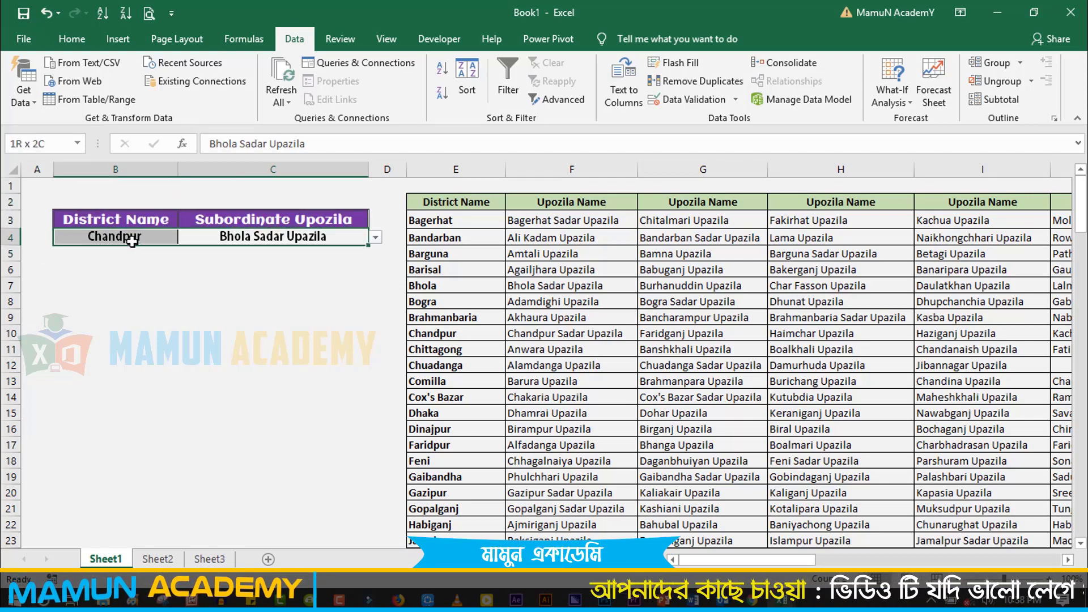
click(132, 242)
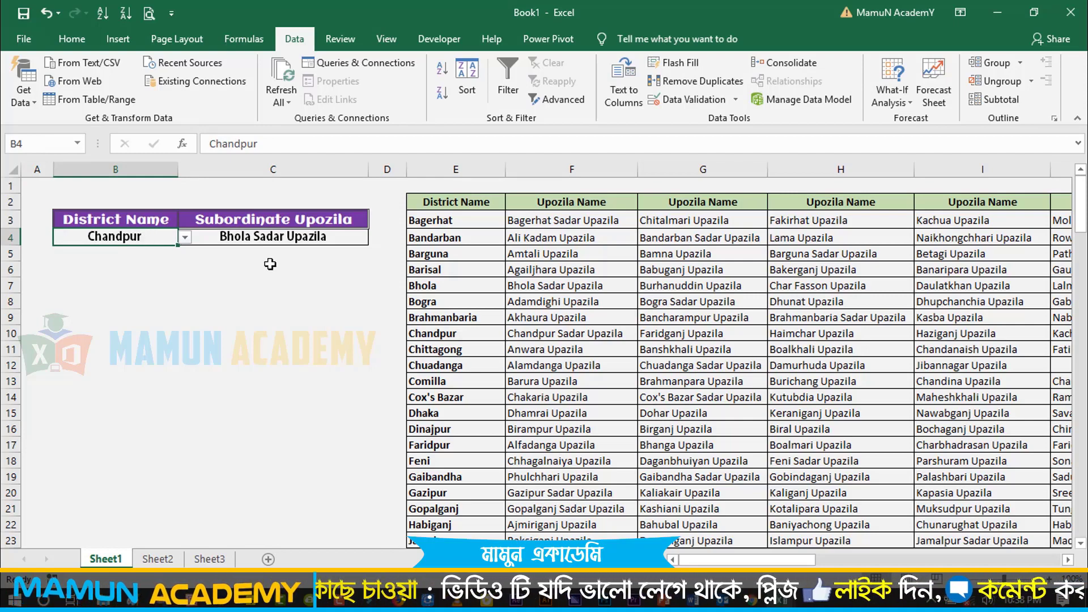
click(244, 38)
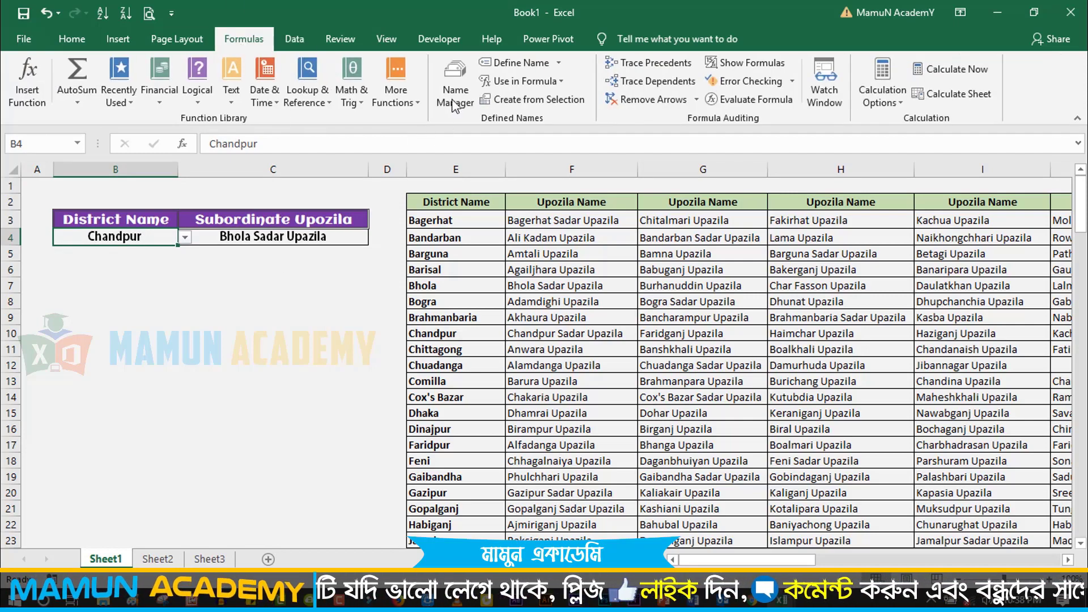
click(458, 71)
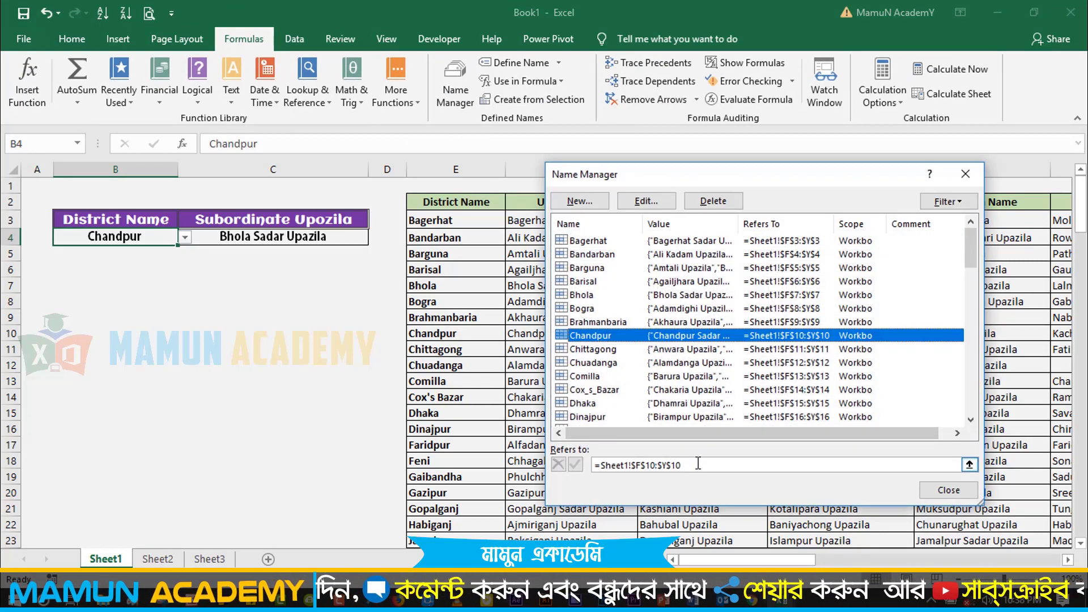
click(672, 464)
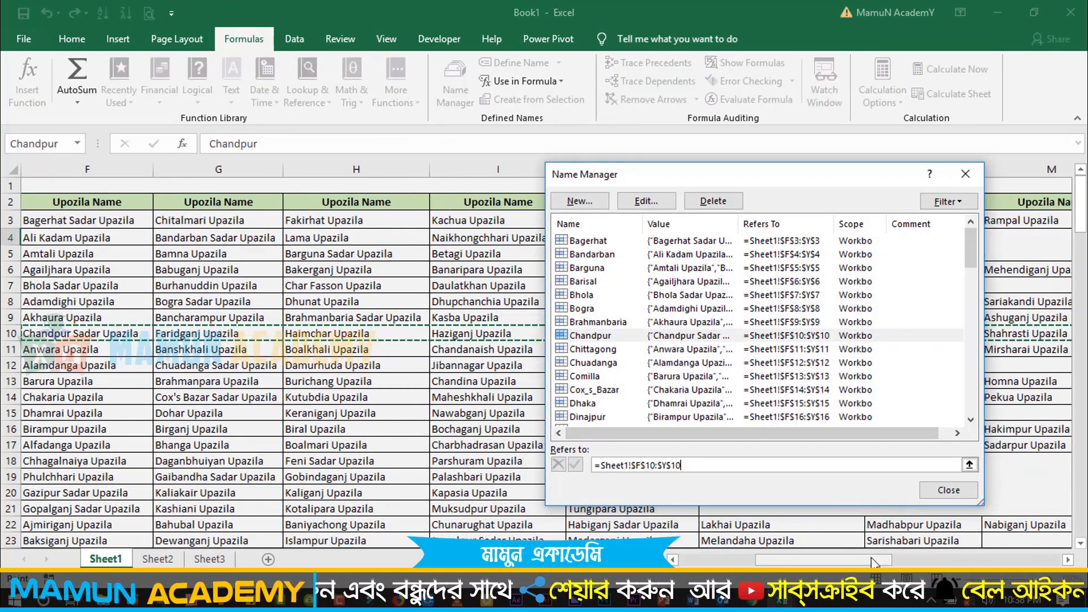
drag(872, 557, 764, 546)
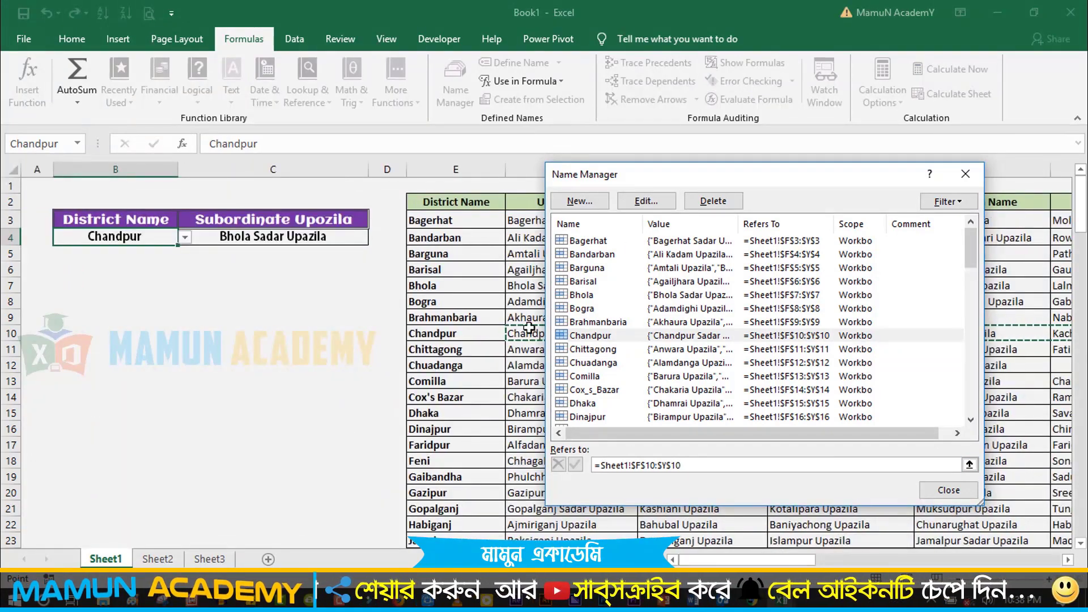
drag(639, 176, 579, 423)
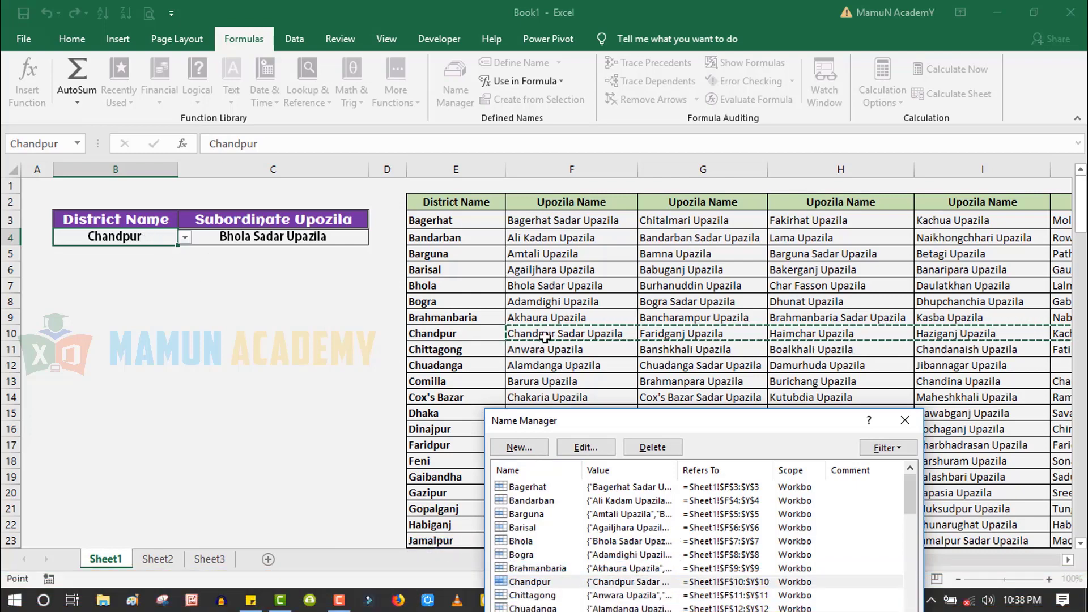
click(907, 423)
click(319, 395)
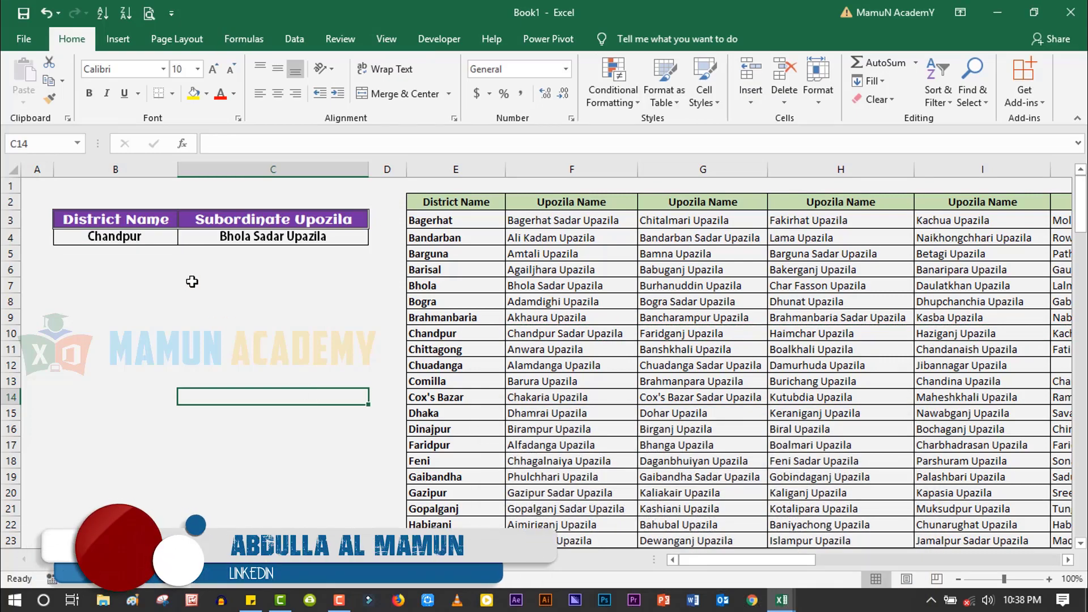
Set B4 to Chuadanga and clear the mismatched upazila from C4.
click(115, 237)
click(185, 237)
click(158, 274)
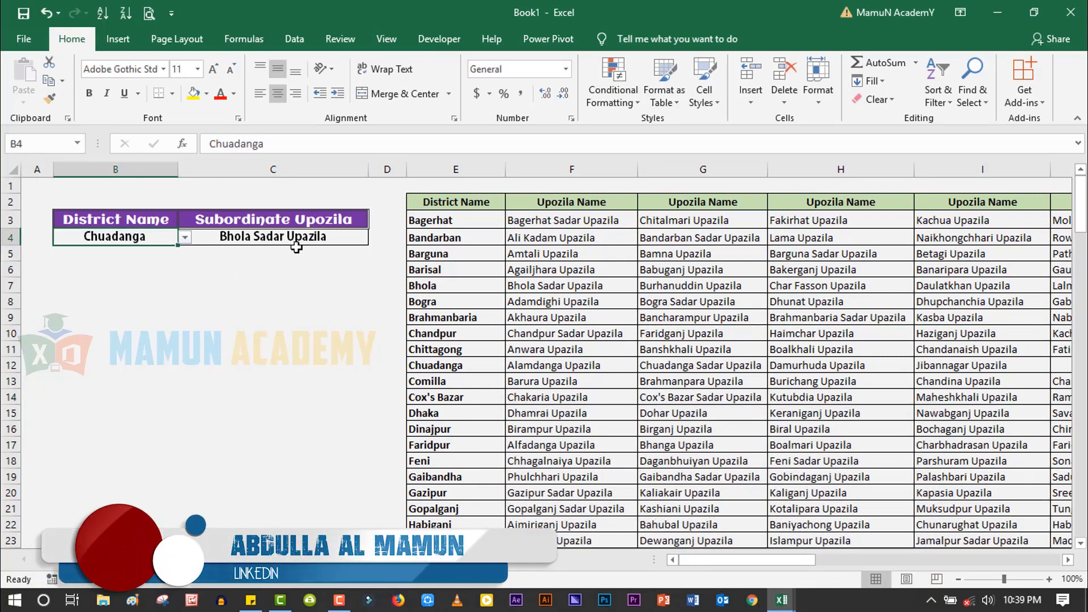
click(295, 241)
click(375, 238)
key(Escape)
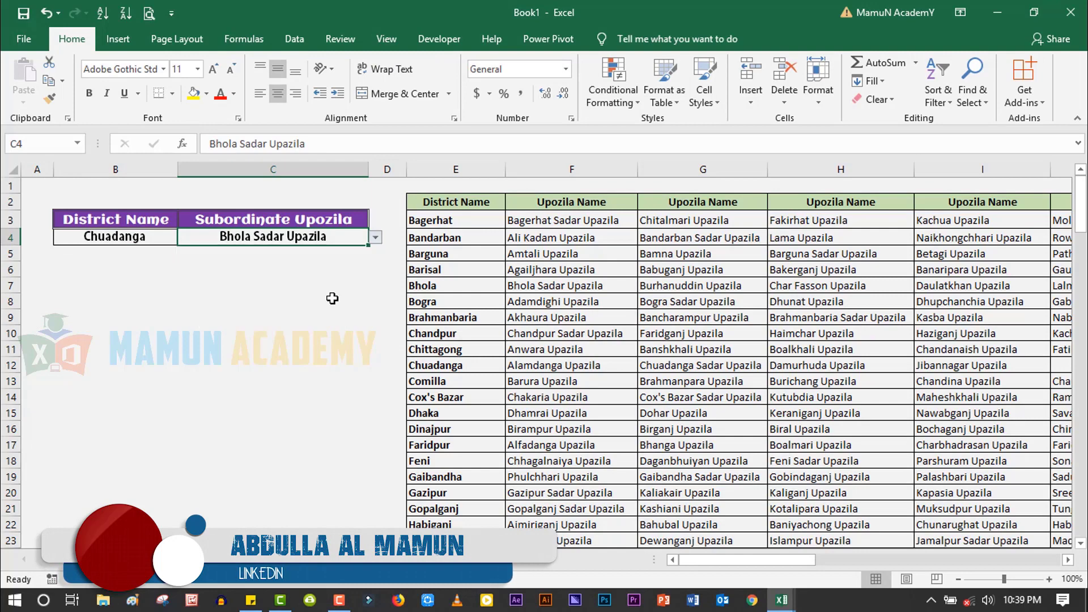
key(Delete)
Pick Damurhuda Upazila for C4, then bring the Exercise File workbook to the front.
click(375, 239)
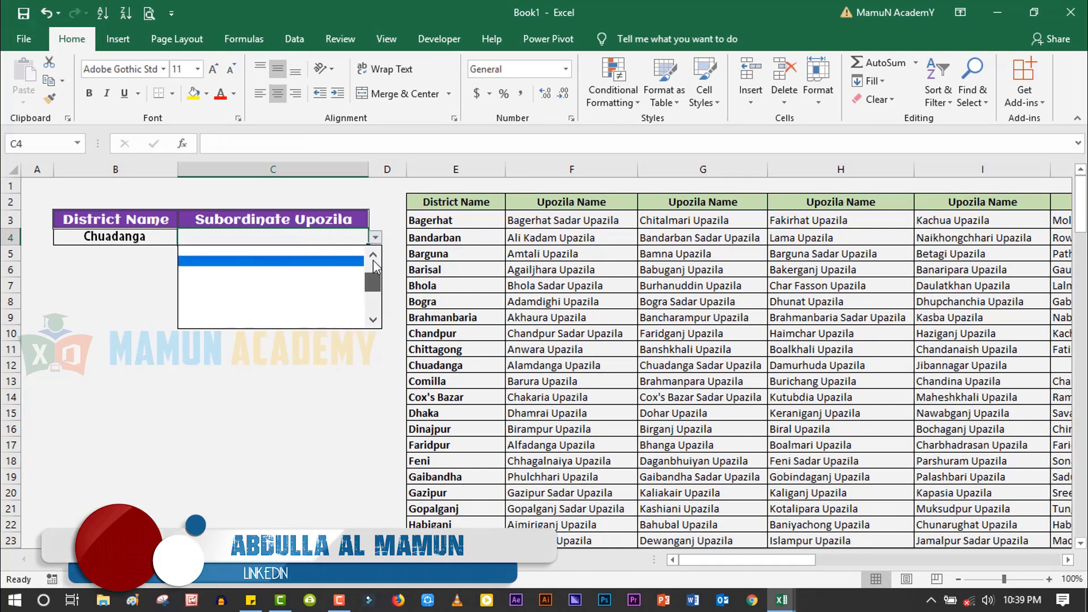
click(373, 260)
click(347, 271)
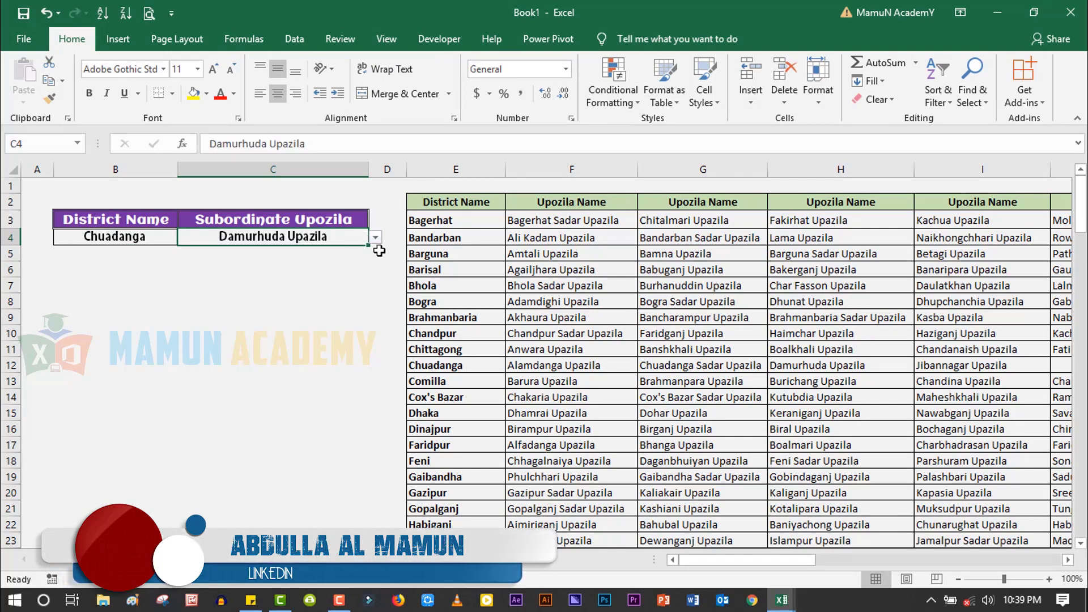
click(781, 603)
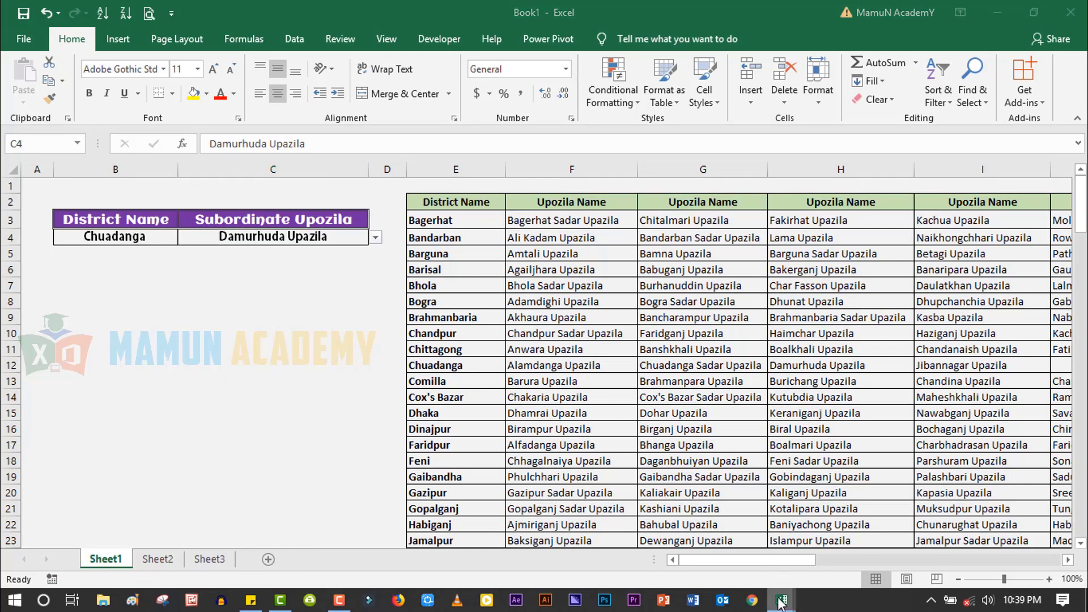
click(683, 515)
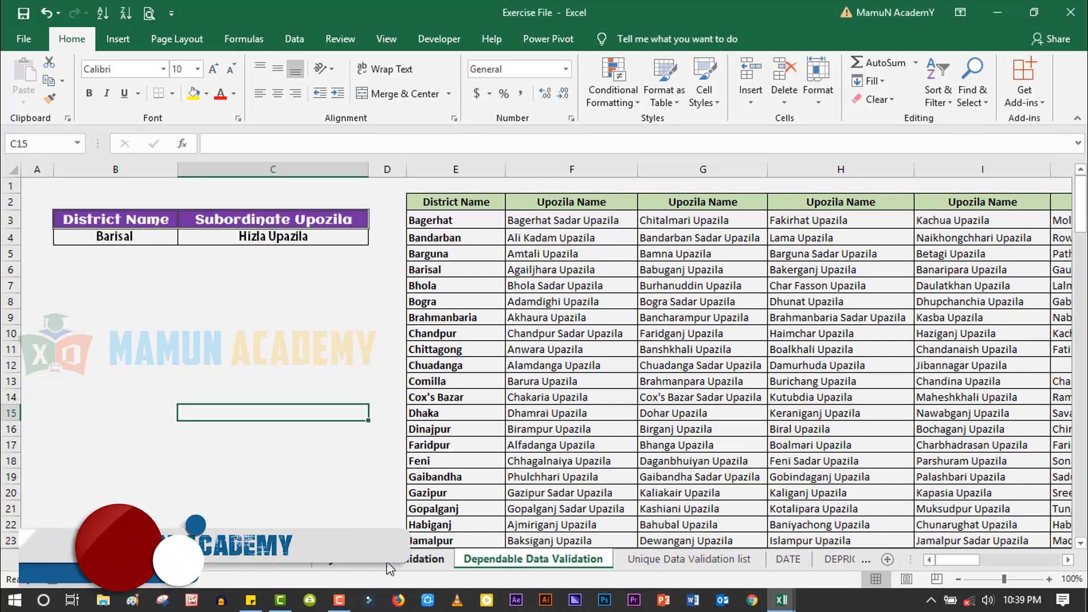
On the Dynamic Data Validation sheet, select I18 below the district list ending at Ctg.
click(372, 557)
click(677, 483)
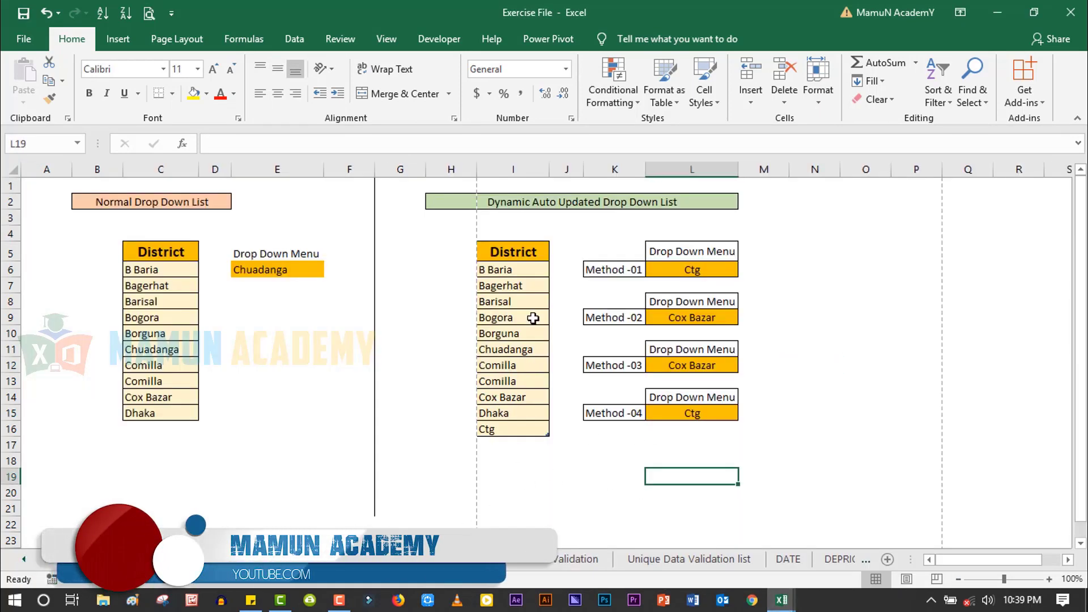
click(517, 430)
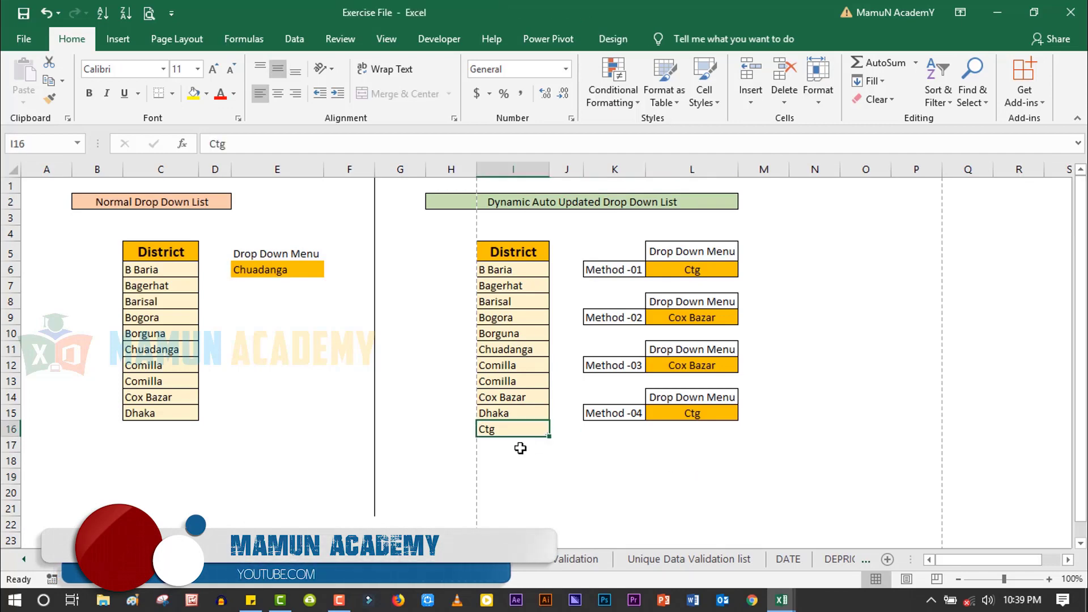
click(520, 447)
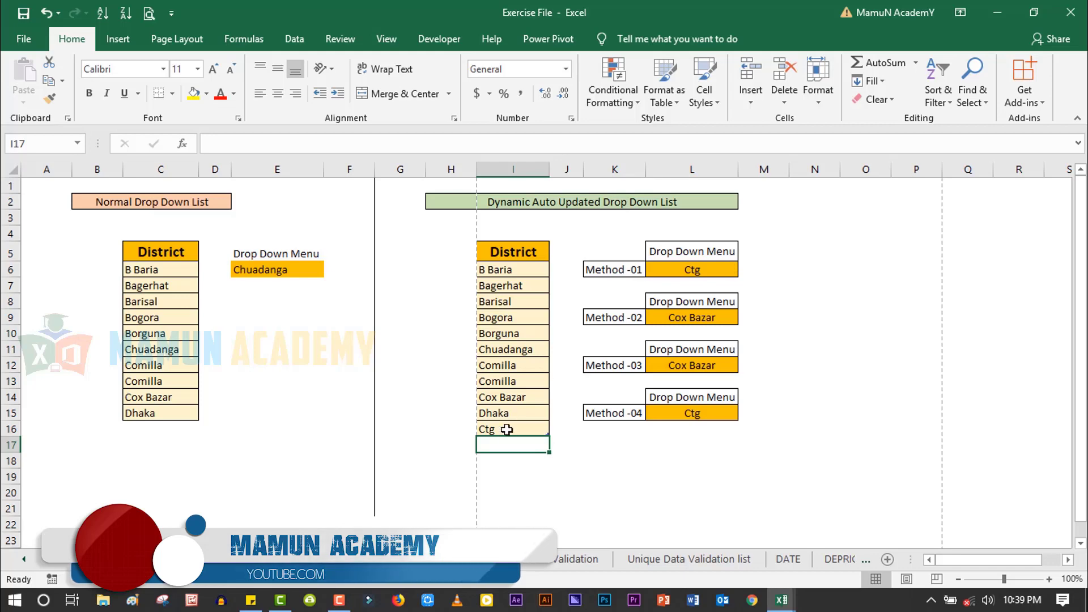
click(518, 459)
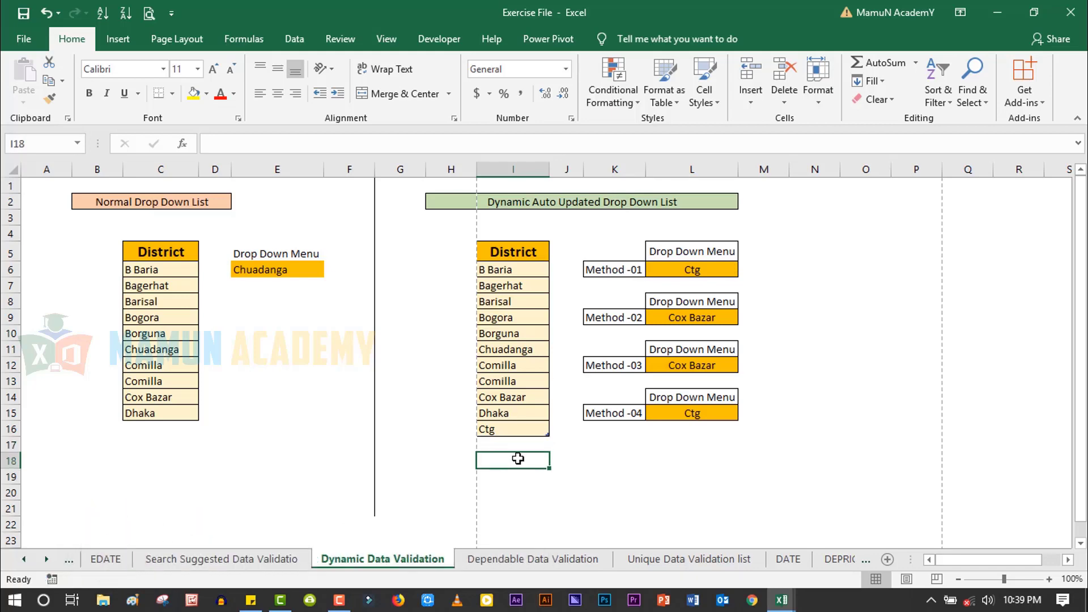
Enter ABC in I18 and check L6's Method -01 district choices, leaving Ctg selected.
text(AB)
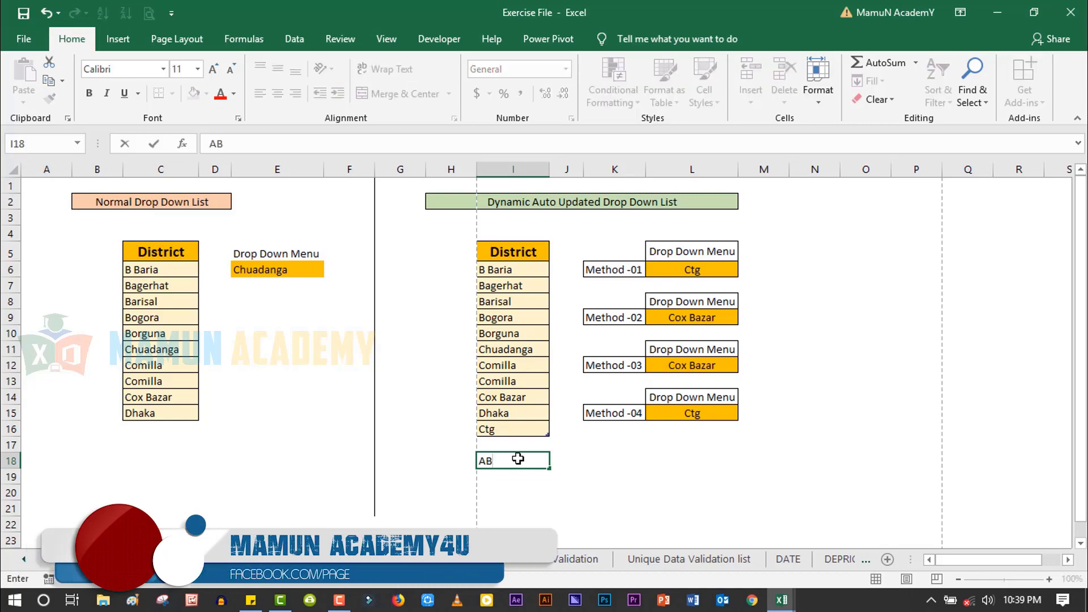
text(C)
key(Return)
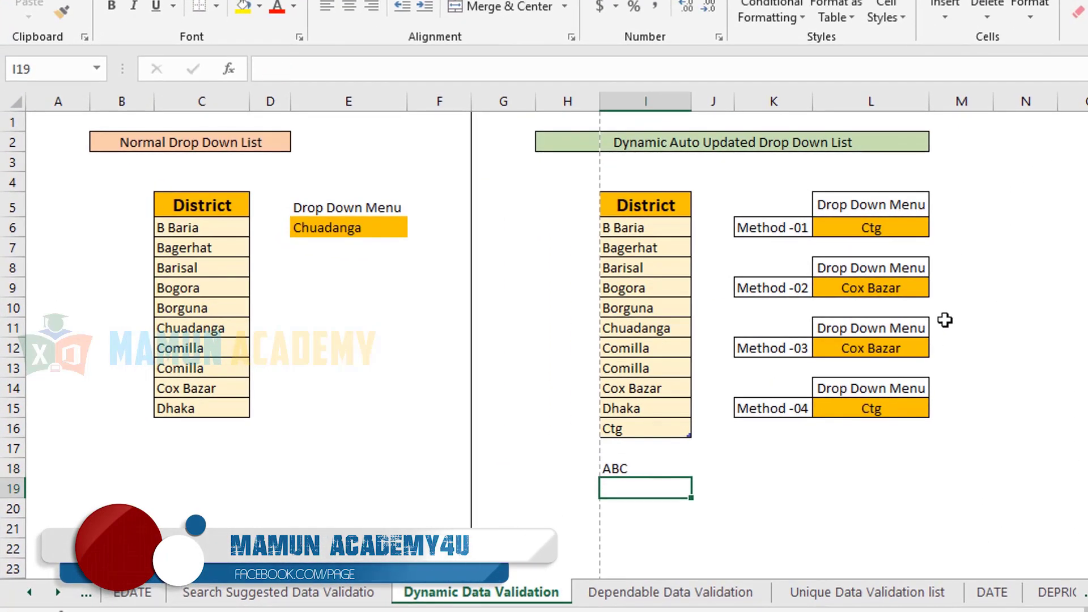
click(926, 228)
click(939, 228)
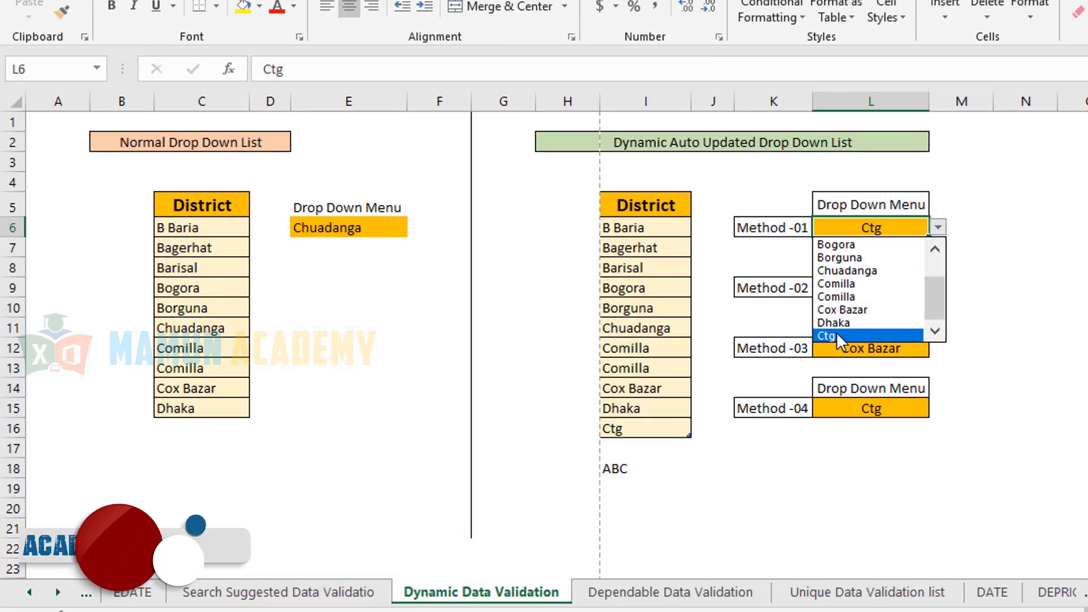
click(639, 471)
click(640, 470)
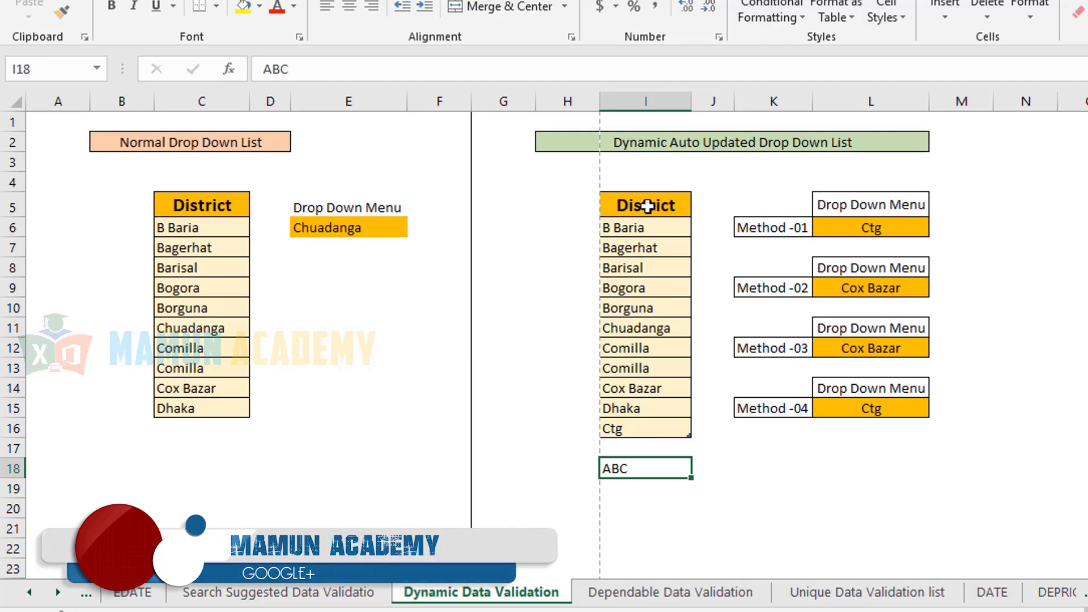
Recheck L6's district choices, still on Ctg, then step through the empty cells below ABC.
click(925, 228)
click(938, 227)
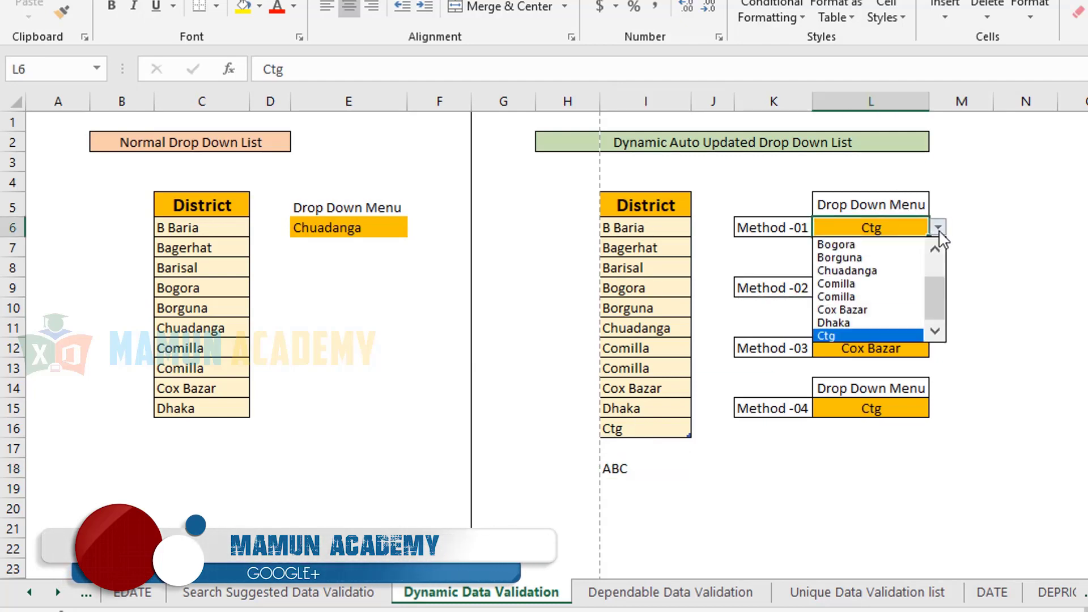
click(893, 337)
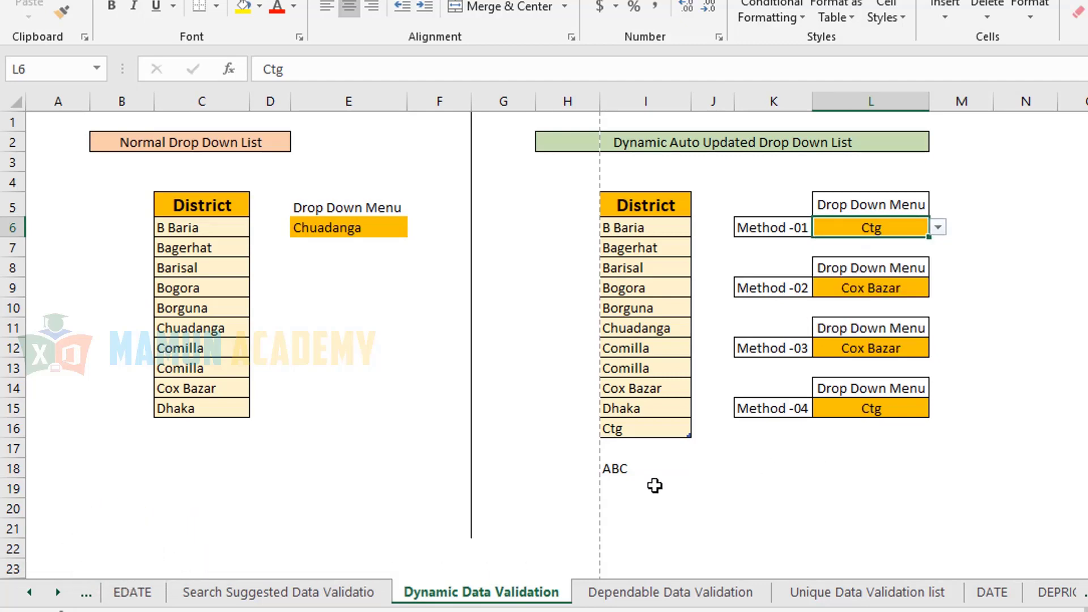
click(625, 469)
click(664, 490)
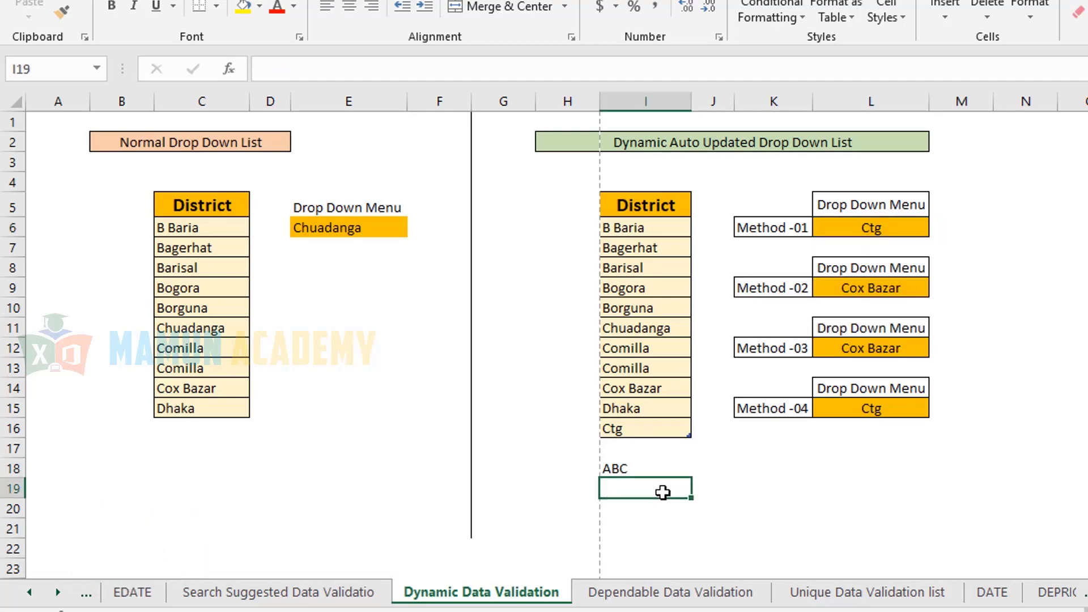
click(655, 509)
click(647, 547)
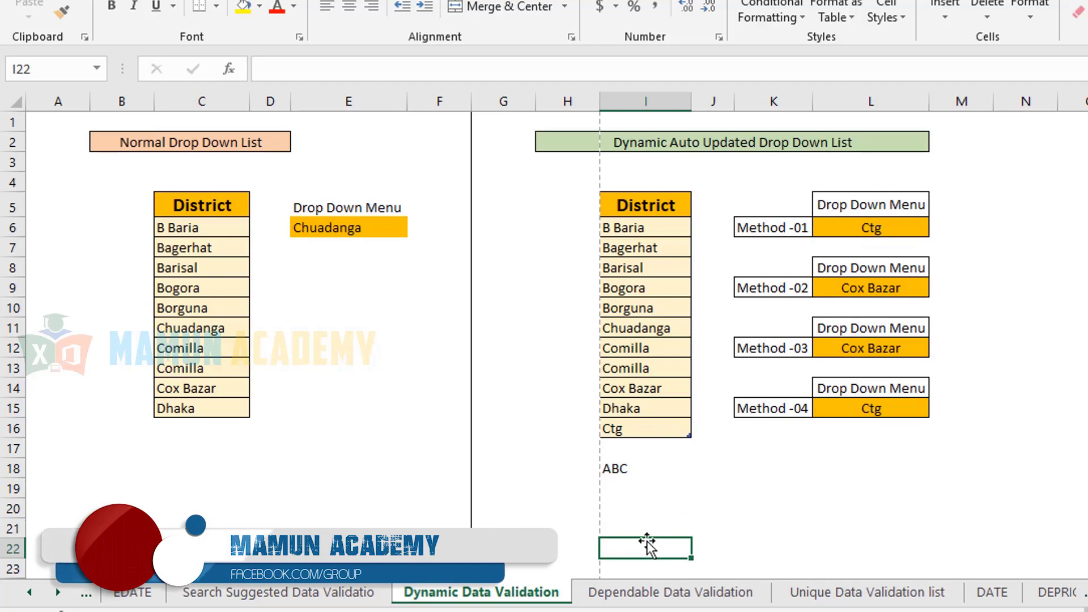